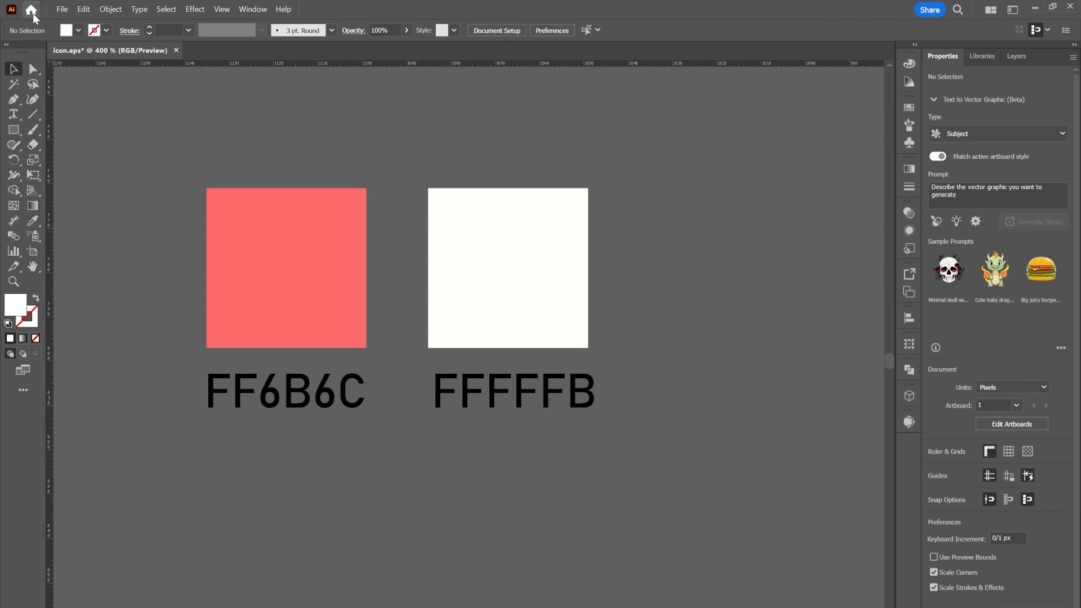
Create a new A4 print document measuring 210 x 297 mm, in CMYK colour mode at 300 ppi.
{"action": "left_click", "coordinate": [61, 10]}
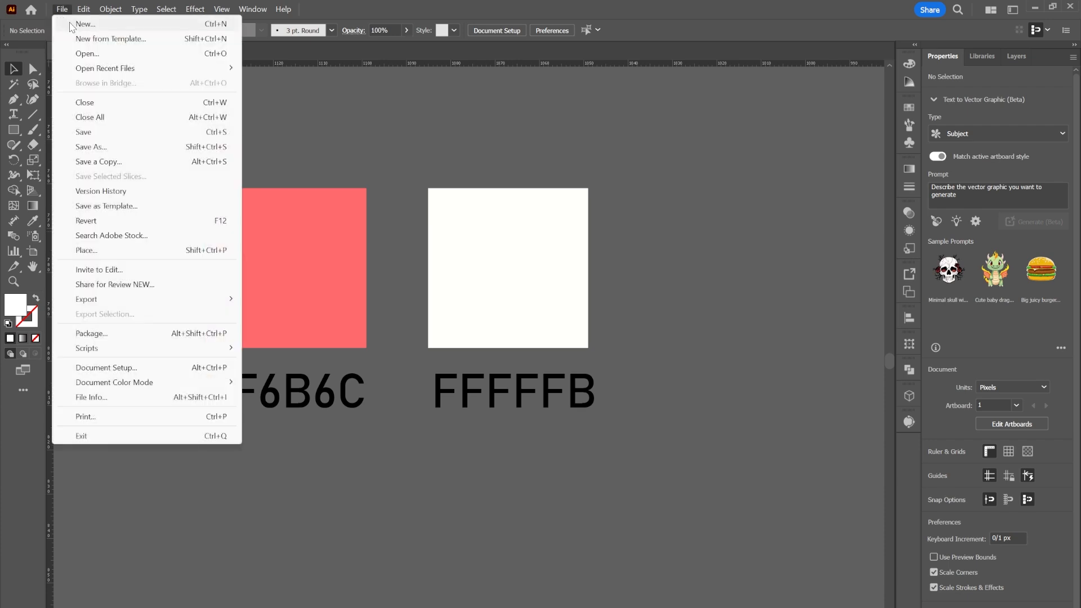
{"action": "left_click", "coordinate": [71, 22]}
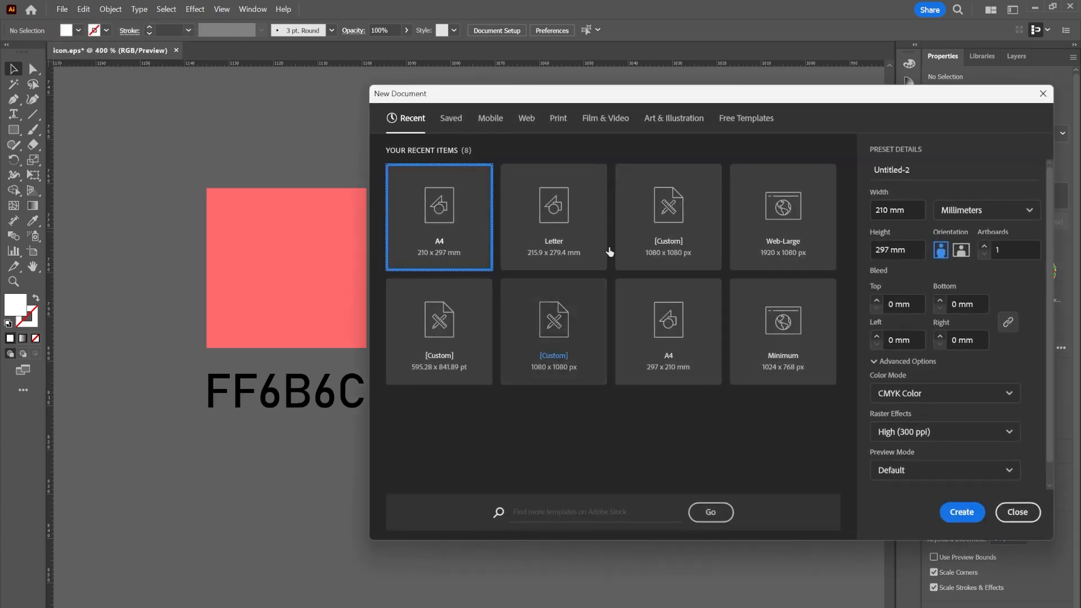
{"action": "left_click", "coordinate": [558, 119]}
{"action": "left_click", "coordinate": [552, 240]}
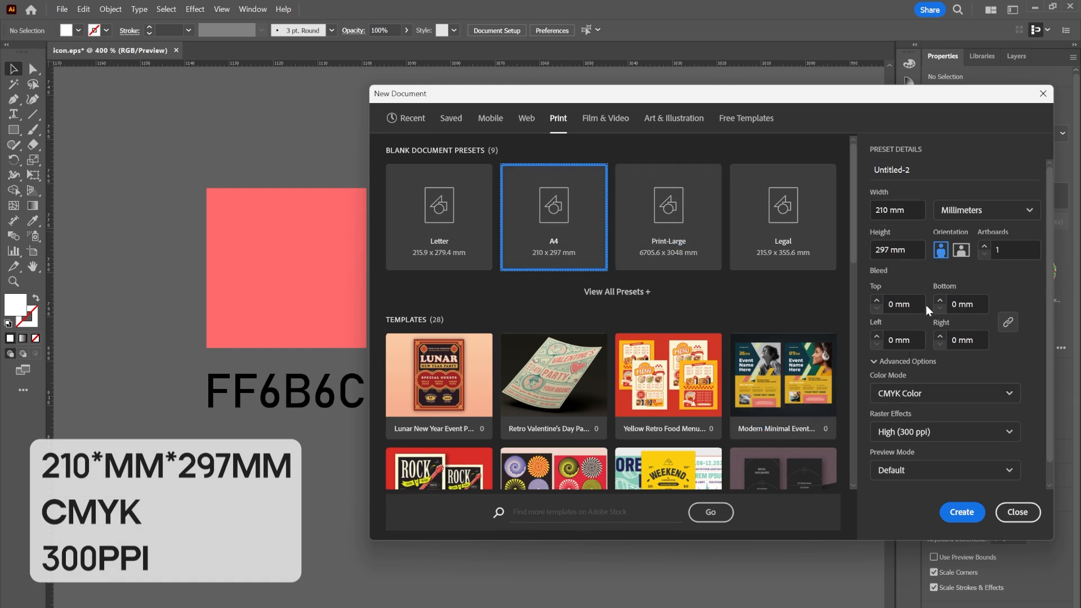
{"action": "left_click", "coordinate": [940, 510]}
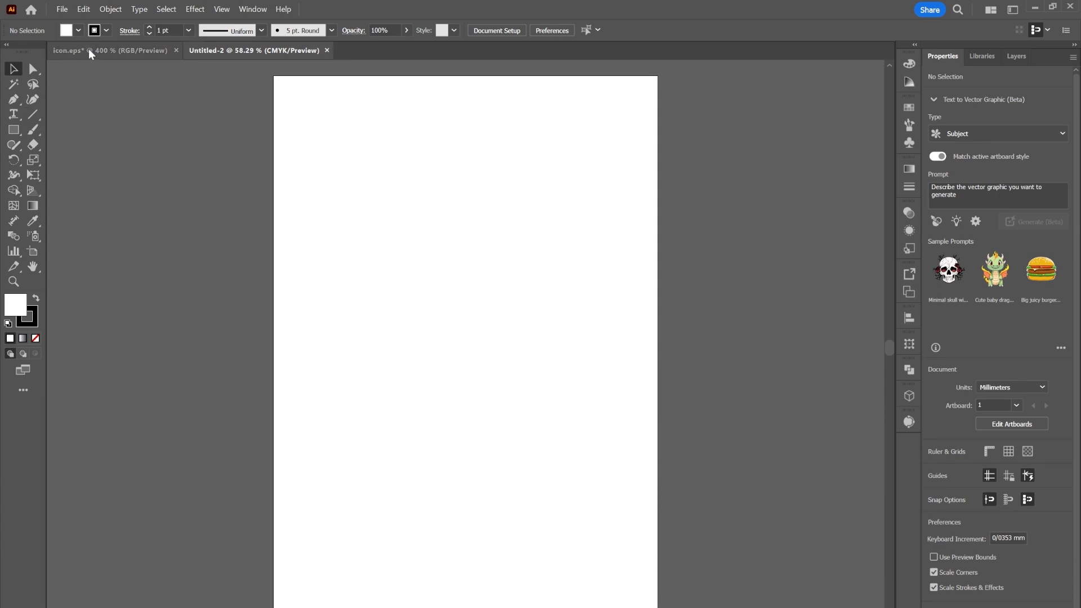
Copy the colour sample group from icon.eps into the new document and enlarge it to about 101 mm wide.
{"action": "left_click", "coordinate": [107, 50]}
{"action": "left_click", "coordinate": [292, 290]}
{"action": "right_click", "coordinate": [292, 287]}
{"action": "left_click", "coordinate": [319, 311]}
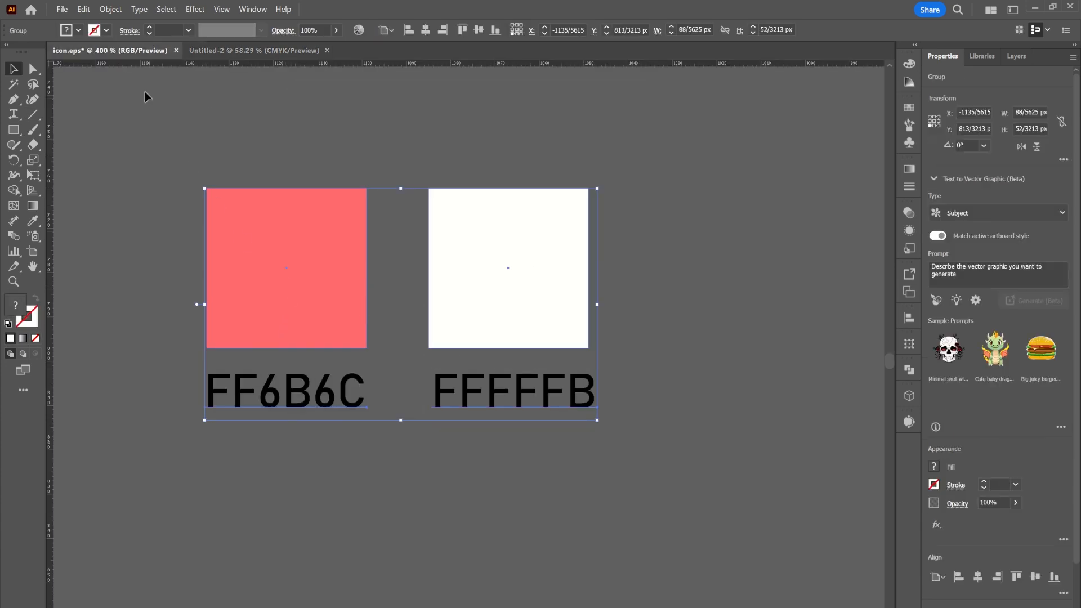
{"action": "left_click", "coordinate": [206, 49]}
{"action": "right_click", "coordinate": [110, 208]}
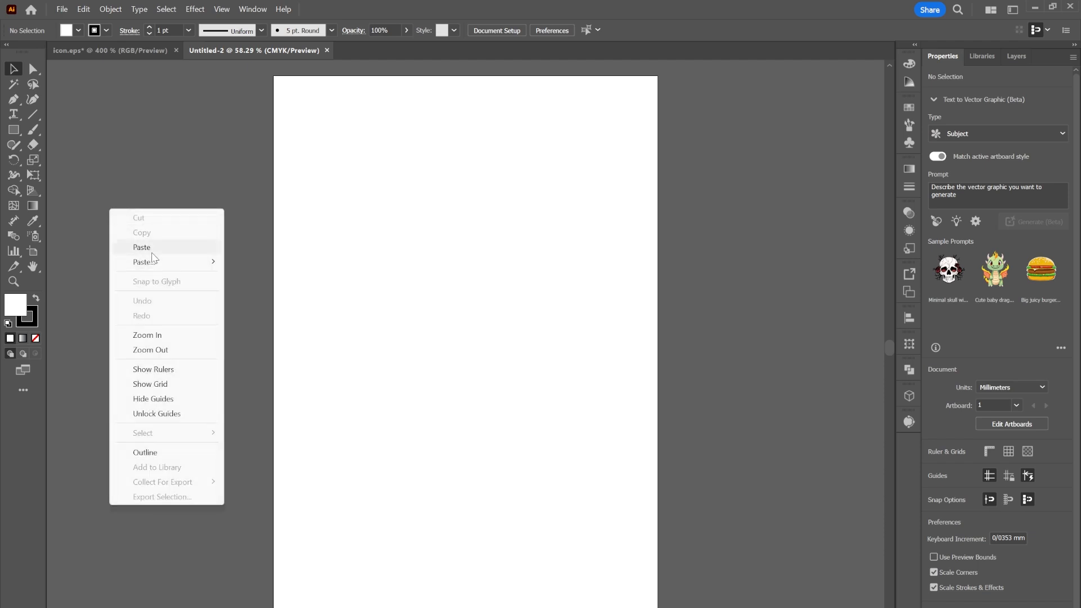
{"action": "left_click", "coordinate": [184, 251]}
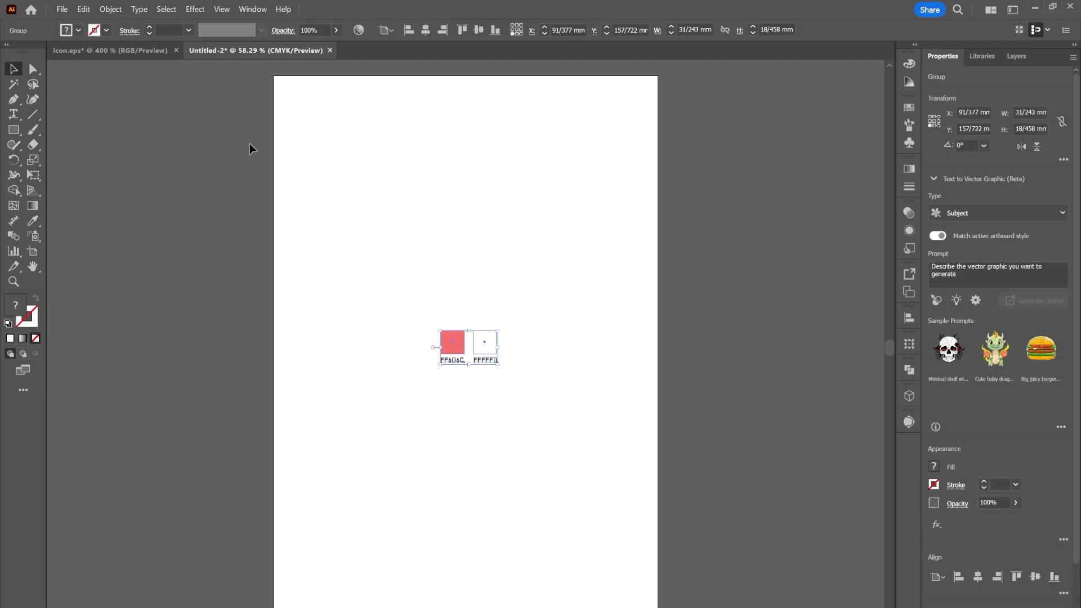
{"action": "left_click_drag", "start_coordinate": [441, 350], "coordinate": [312, 346]}
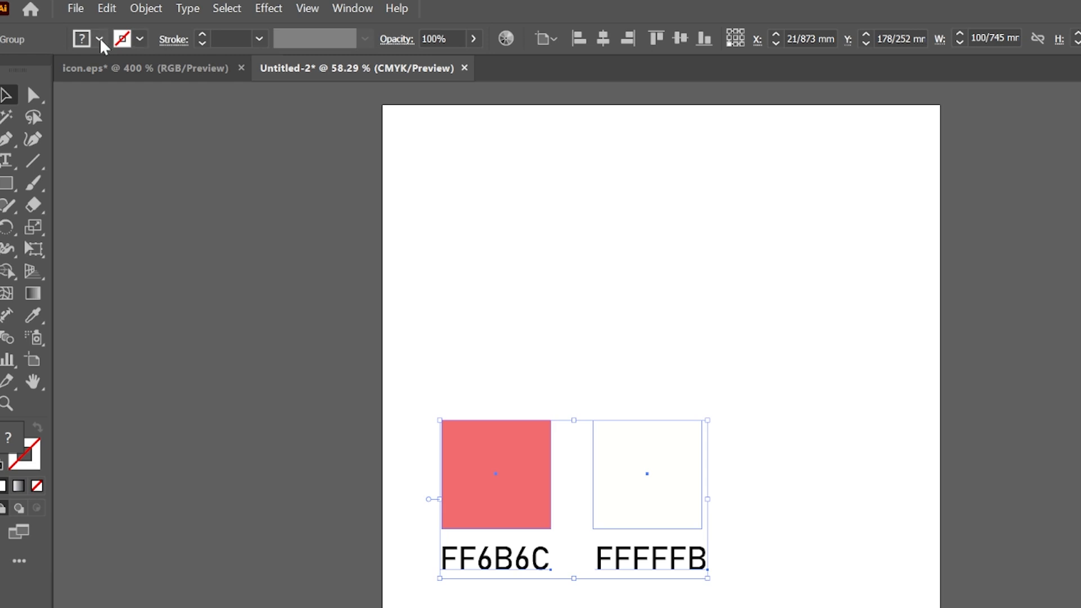
Save the sample group's colours as a new colour group from the selected artwork, and move the samples off the artboard to its left.
{"action": "left_click", "coordinate": [100, 40]}
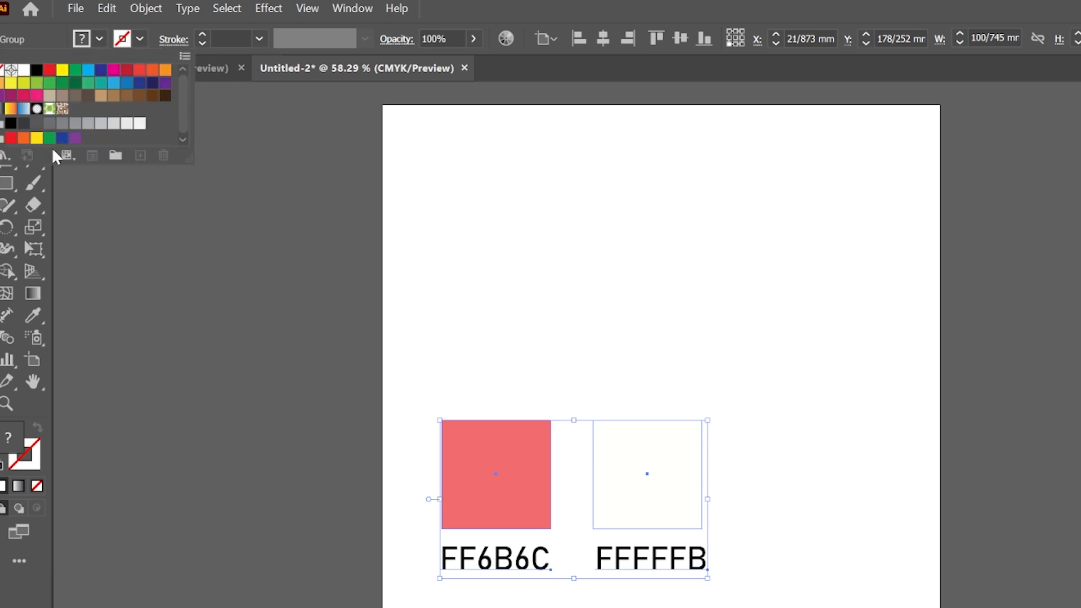
{"action": "left_click", "coordinate": [113, 155]}
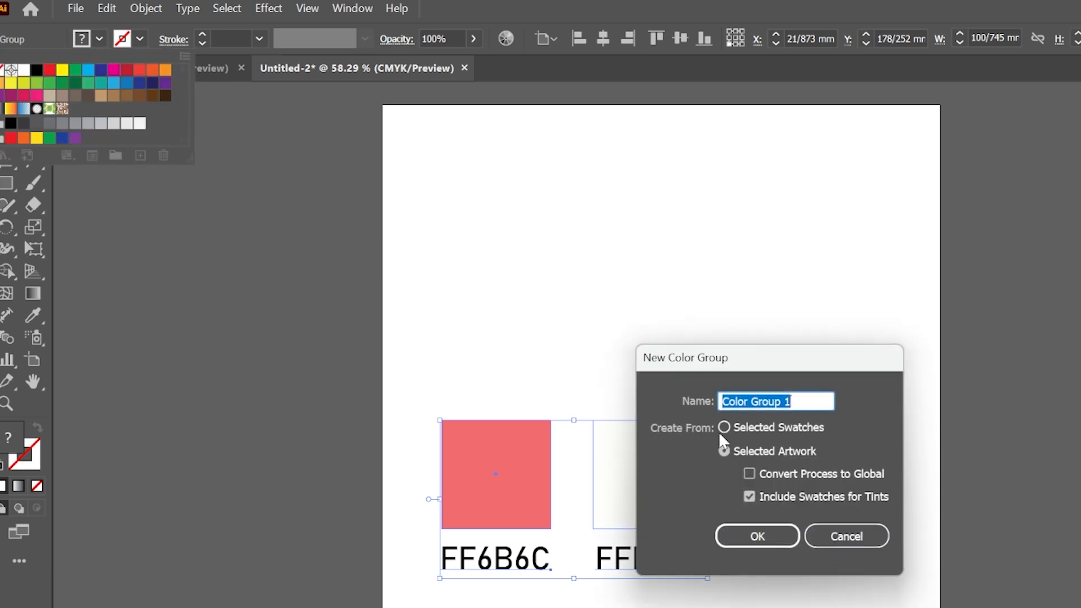
{"action": "left_click", "coordinate": [788, 536]}
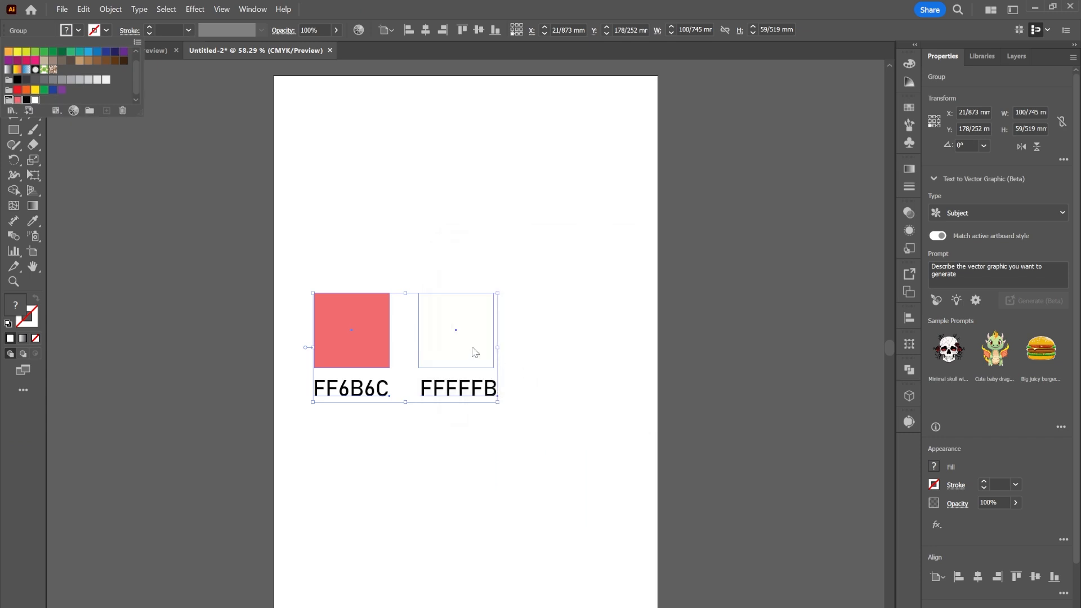
{"action": "left_click_drag", "start_coordinate": [429, 338], "coordinate": [191, 265]}
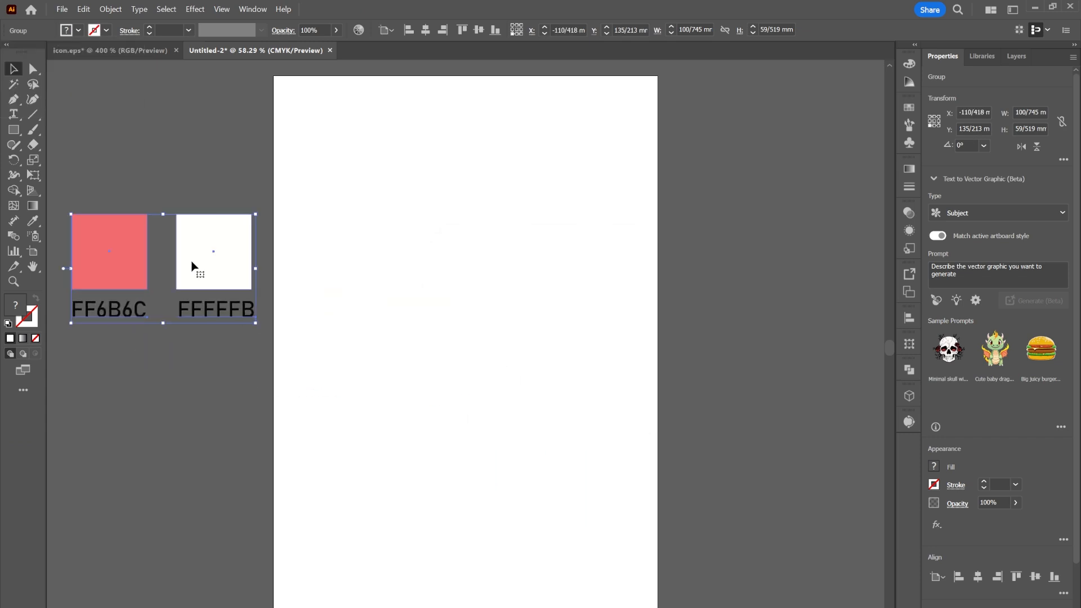
Draw a 210 x 297 mm rectangle and centre it horizontally and vertically on the artboard.
{"action": "left_click", "coordinate": [13, 130]}
{"action": "left_click", "coordinate": [528, 275]}
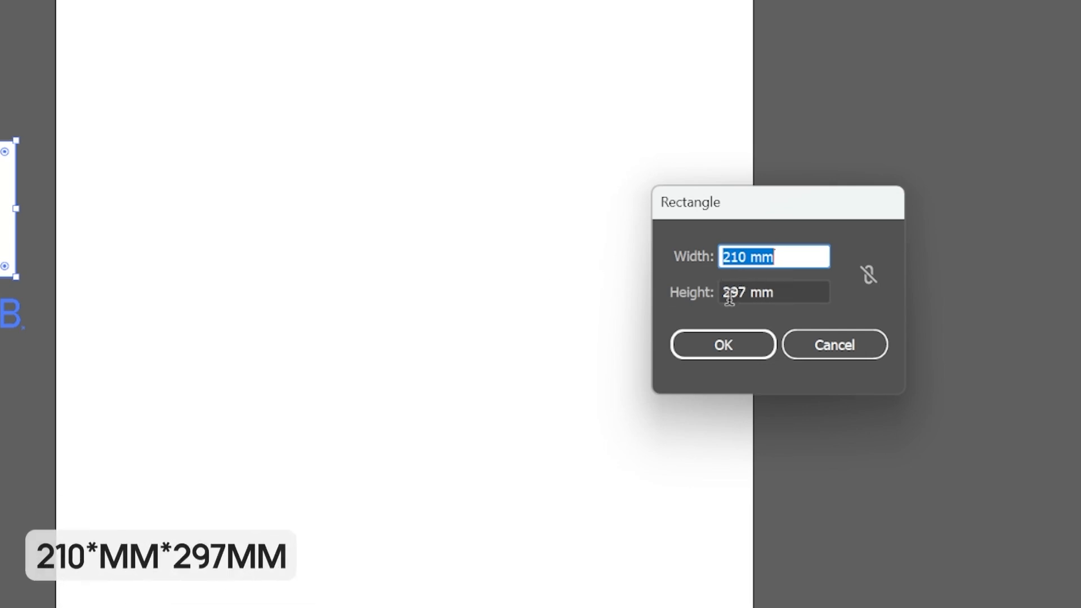
{"action": "left_click", "coordinate": [737, 348]}
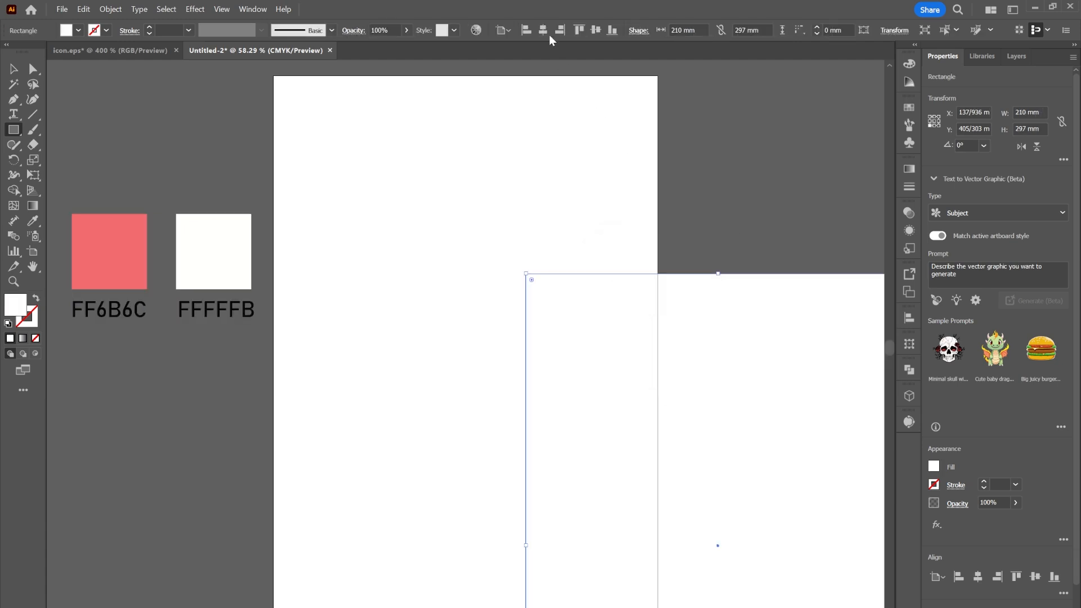
{"action": "left_click", "coordinate": [542, 30]}
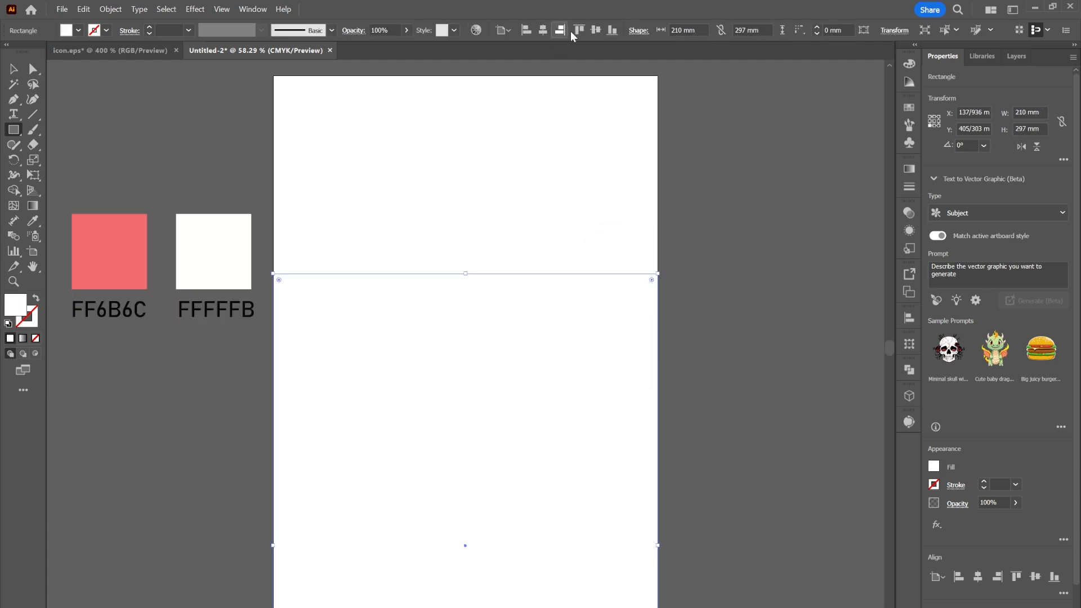
{"action": "left_click", "coordinate": [595, 30]}
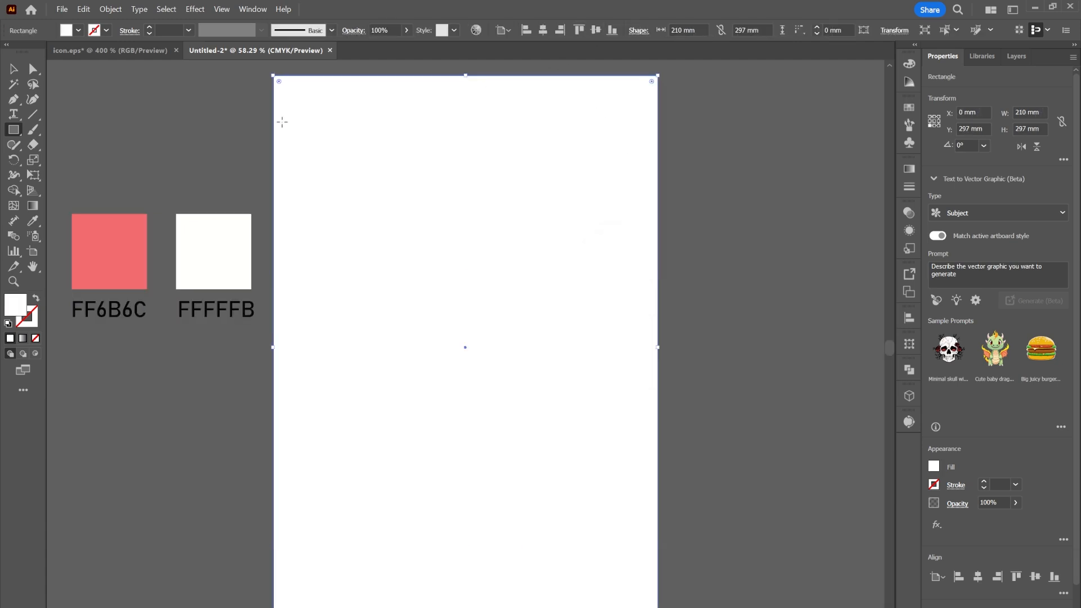
Fill the background rectangle with the off-white FFFFFB sample colour and lock it in Layer 1.
{"action": "left_click", "coordinate": [33, 221]}
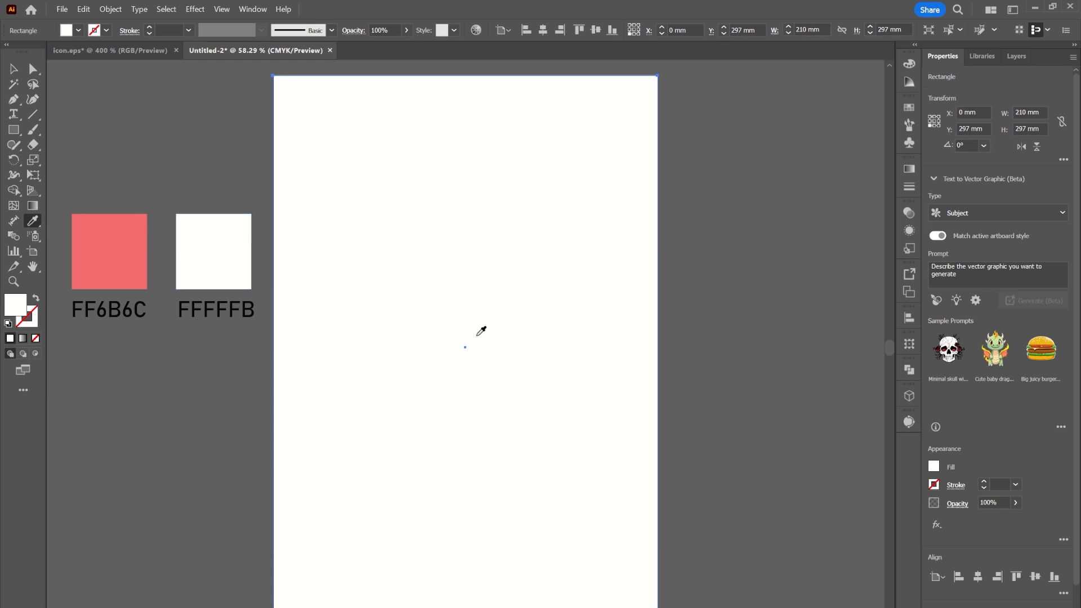
{"action": "left_click", "coordinate": [15, 70]}
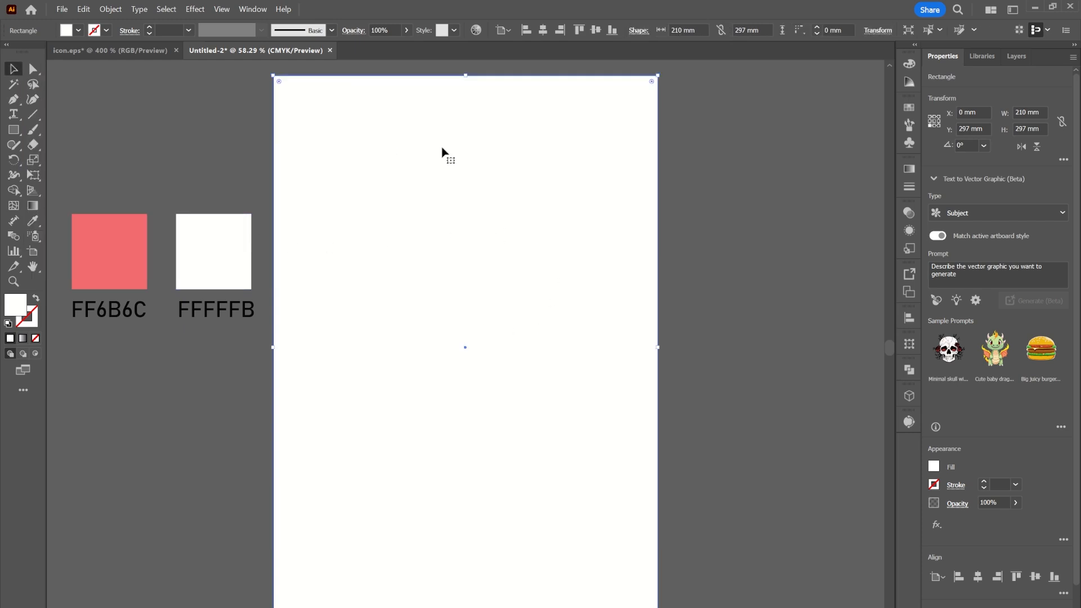
{"action": "left_click", "coordinate": [1011, 59]}
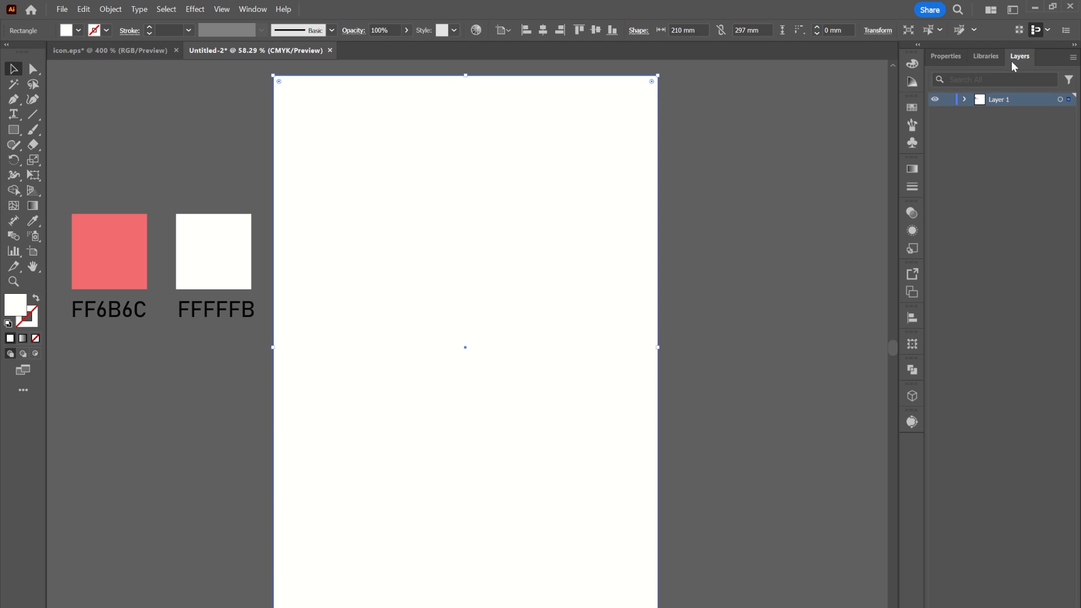
{"action": "left_click", "coordinate": [965, 100]}
{"action": "left_click", "coordinate": [948, 113]}
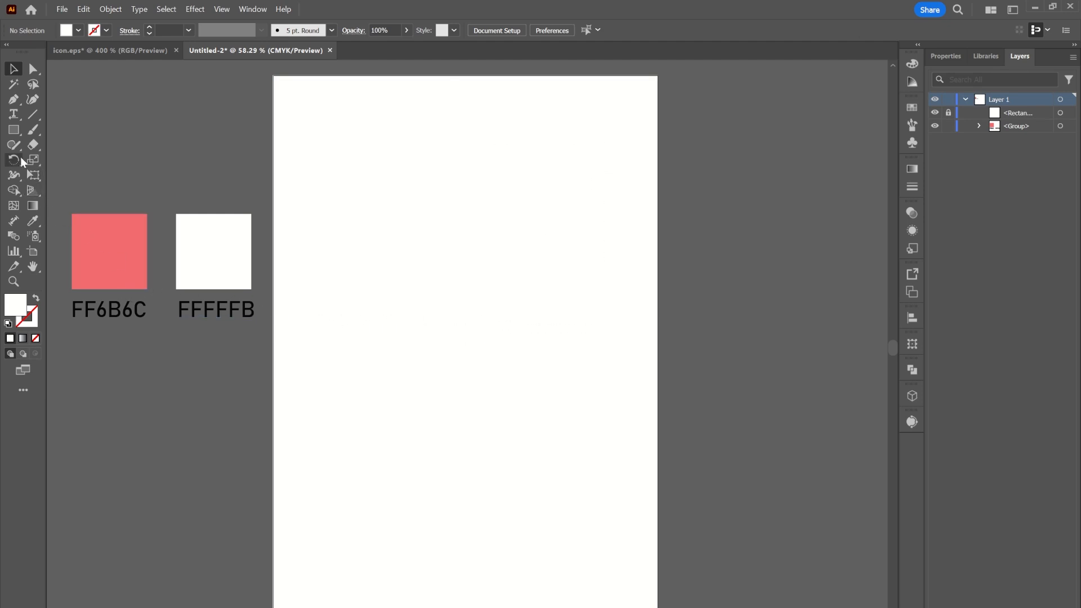
Draw an open curve with the Pen tool from the artboard's right edge down to its centre, about 102 x 63 mm.
{"action": "left_click", "coordinate": [14, 100]}
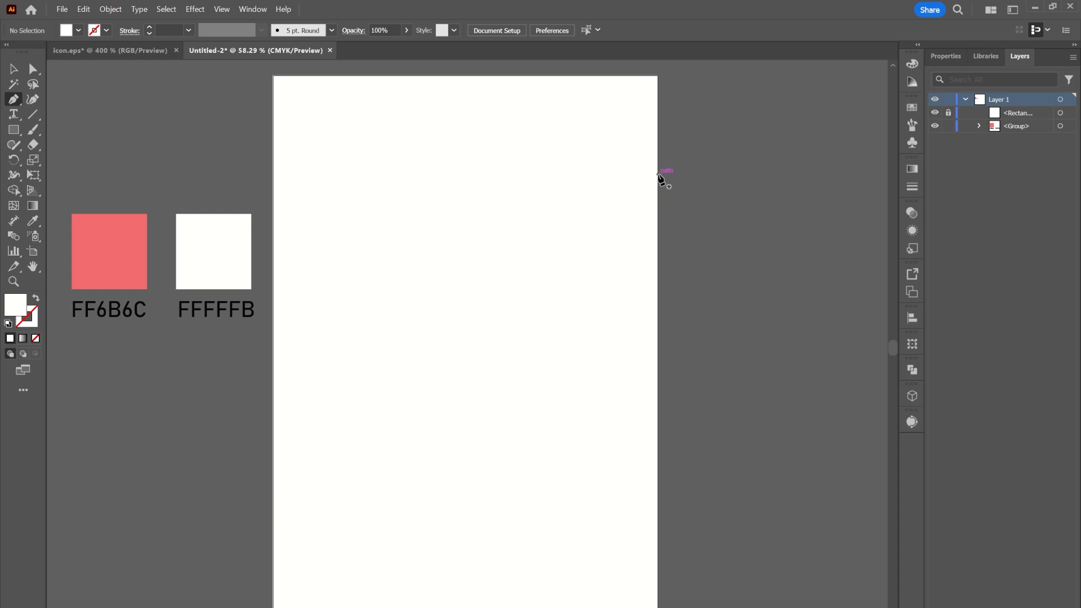
{"action": "left_click", "coordinate": [657, 175]}
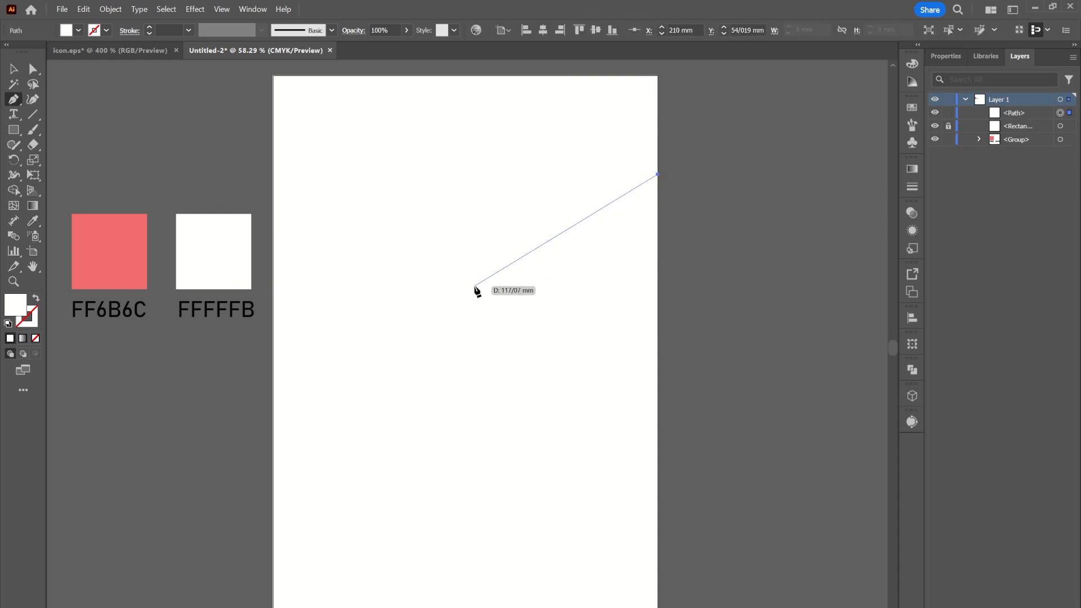
{"action": "left_click_drag", "start_coordinate": [471, 289], "coordinate": [378, 294]}
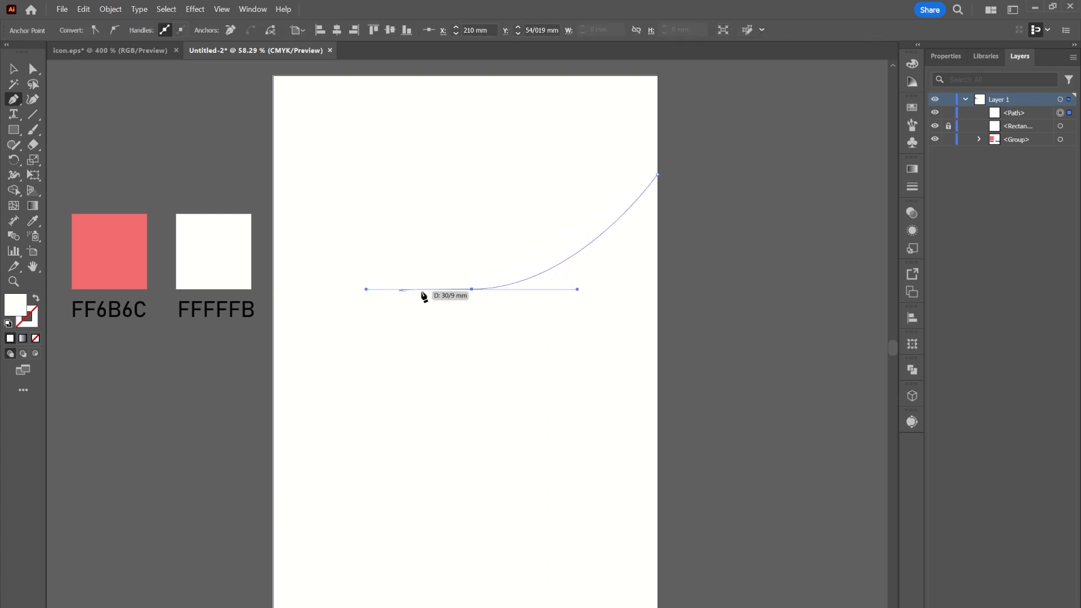
{"action": "left_click", "coordinate": [472, 289], "text": "alt"}
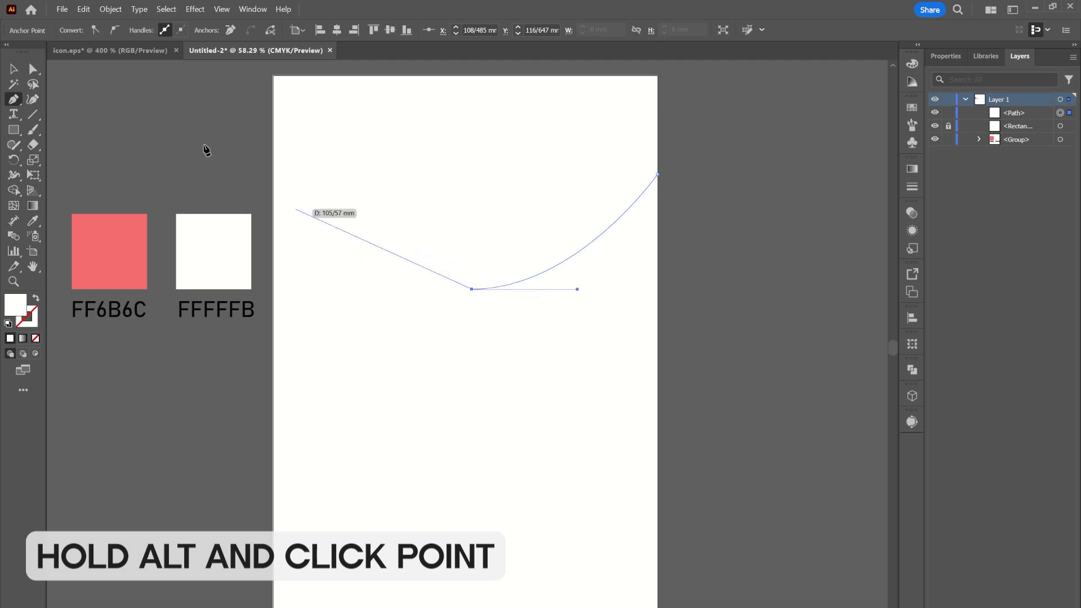
{"action": "left_click", "coordinate": [15, 68]}
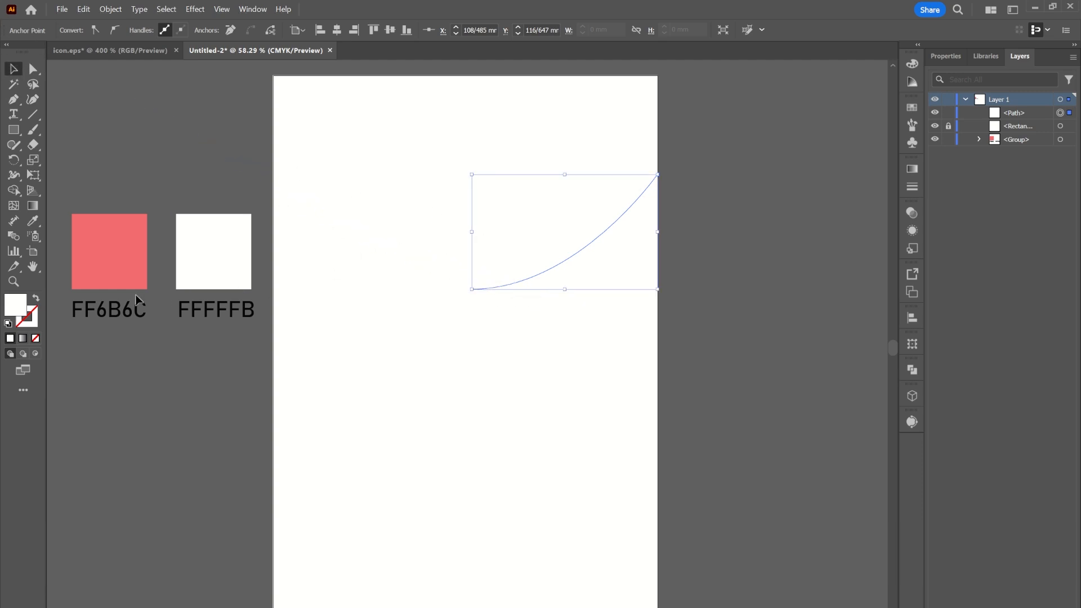
Remove the curve's fill and give it a black stroke.
{"action": "left_click", "coordinate": [35, 300]}
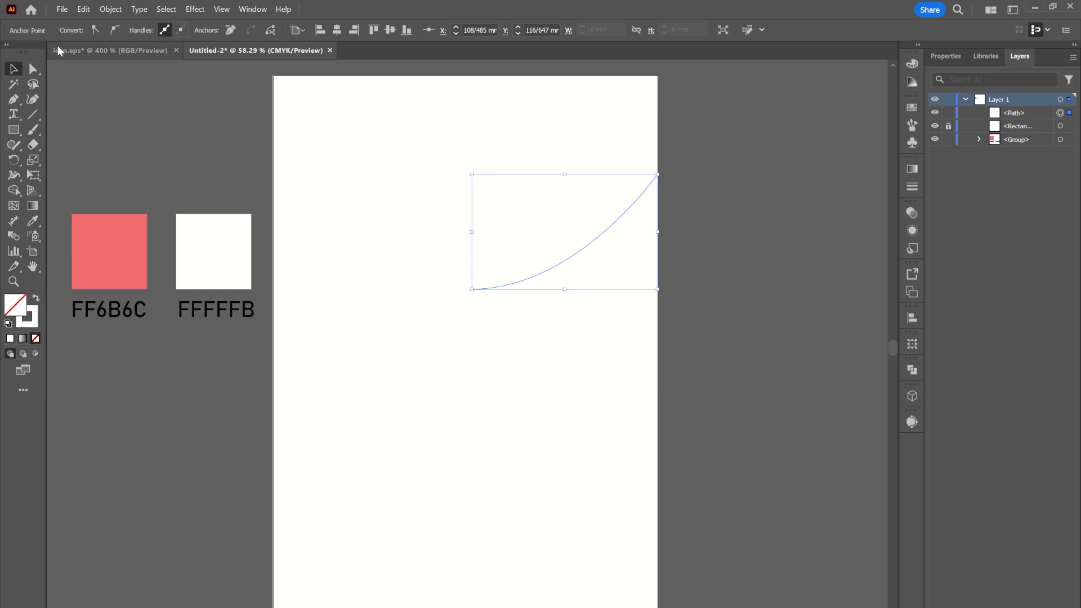
{"action": "left_click", "coordinate": [35, 206]}
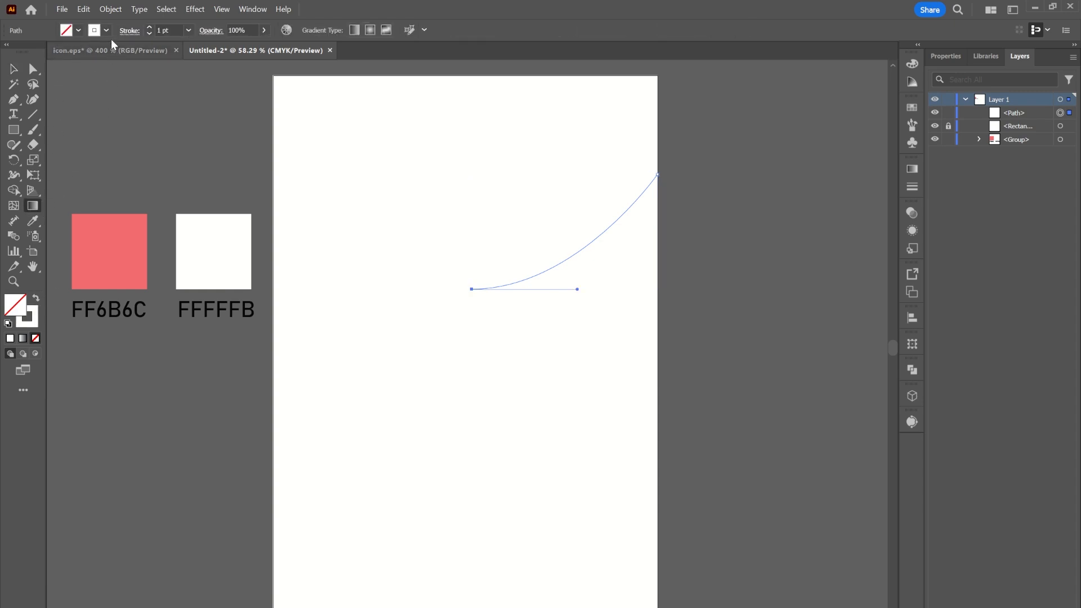
{"action": "left_click", "coordinate": [107, 30]}
{"action": "left_click", "coordinate": [17, 82]}
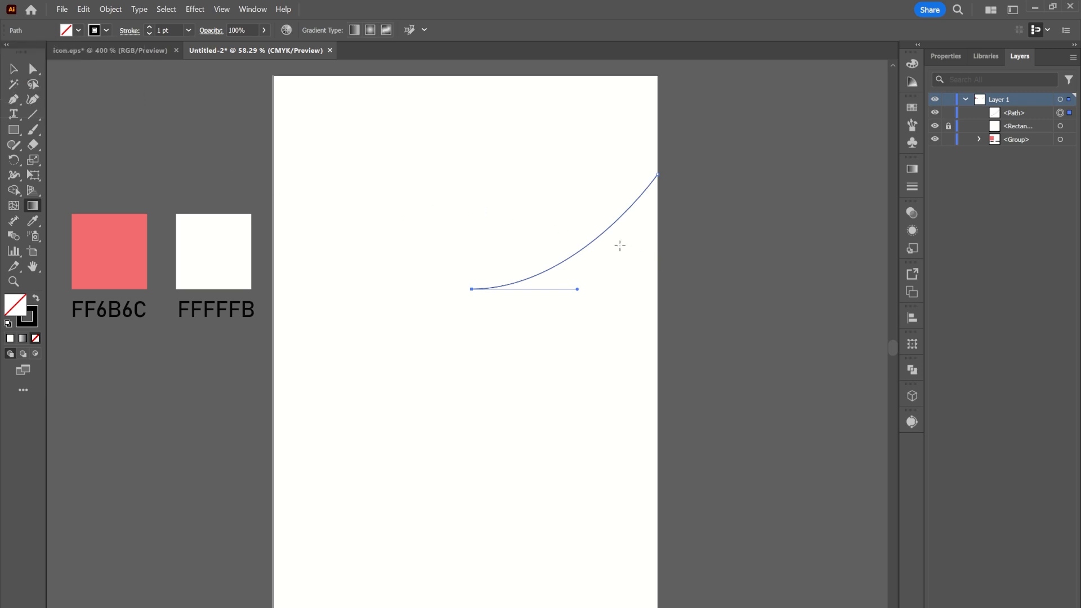
{"action": "left_click", "coordinate": [13, 69]}
Paste a copy of the curve in front, flip it vertically and place it below the original so their left ends meet.
{"action": "right_click", "coordinate": [573, 248]}
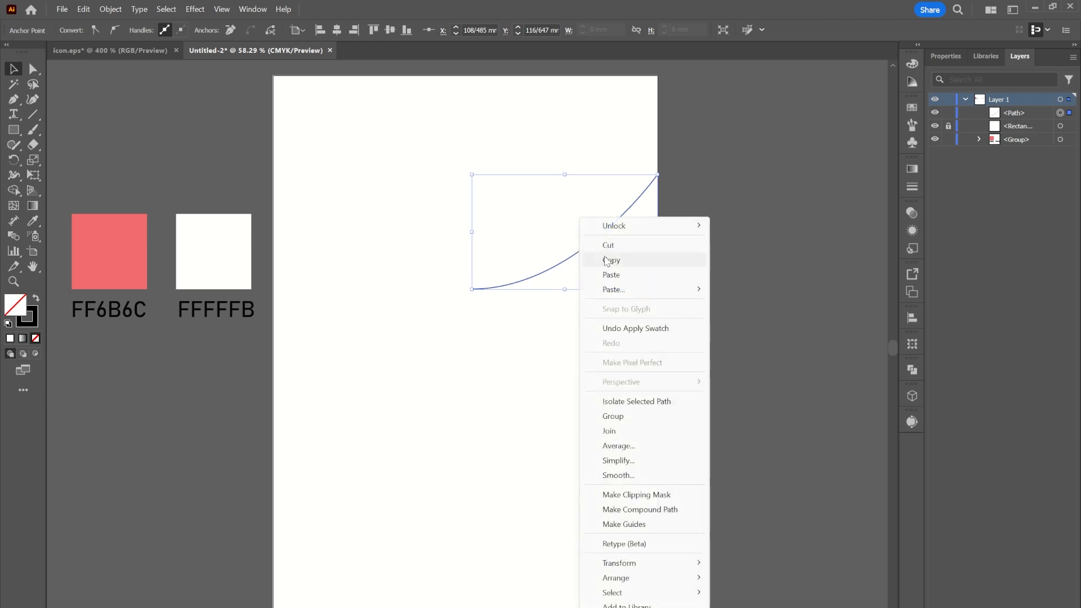
{"action": "left_click", "coordinate": [602, 256]}
{"action": "right_click", "coordinate": [585, 250]}
{"action": "mouse_move", "coordinate": [620, 287]}
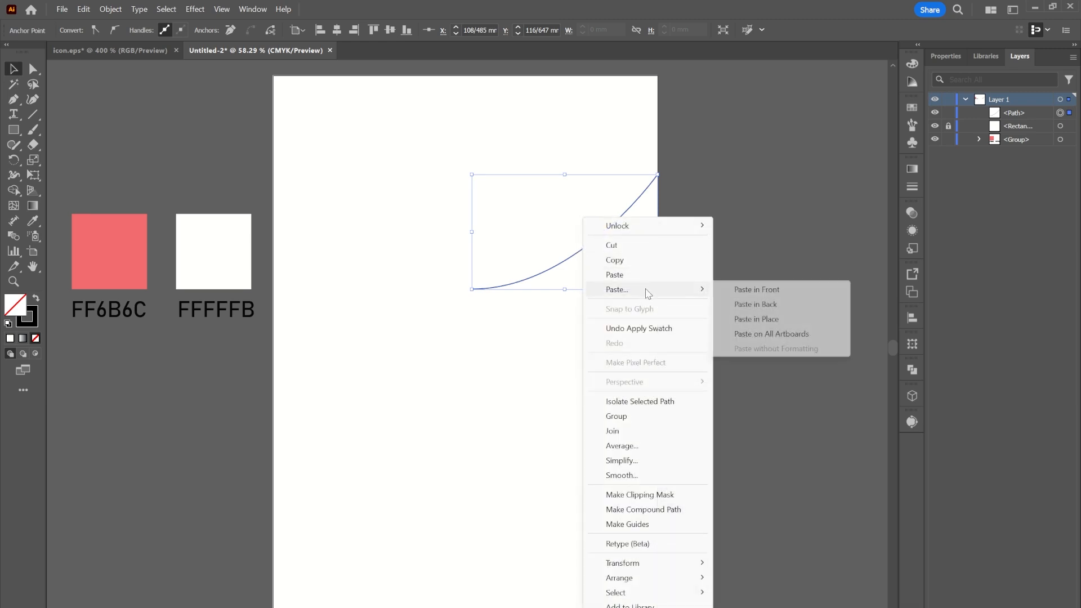
{"action": "left_click", "coordinate": [738, 289]}
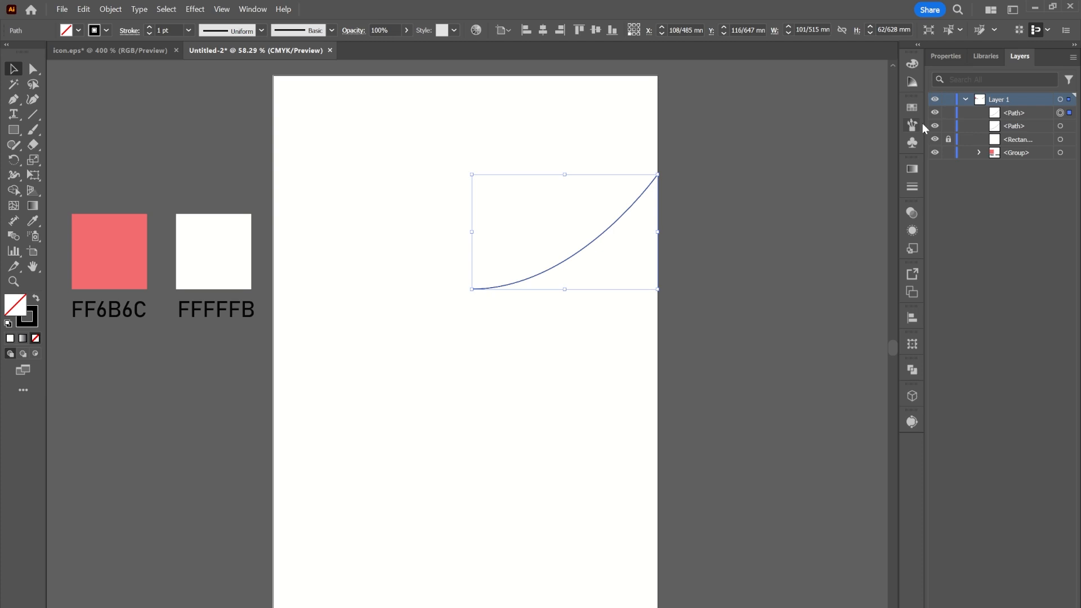
{"action": "left_click", "coordinate": [948, 57]}
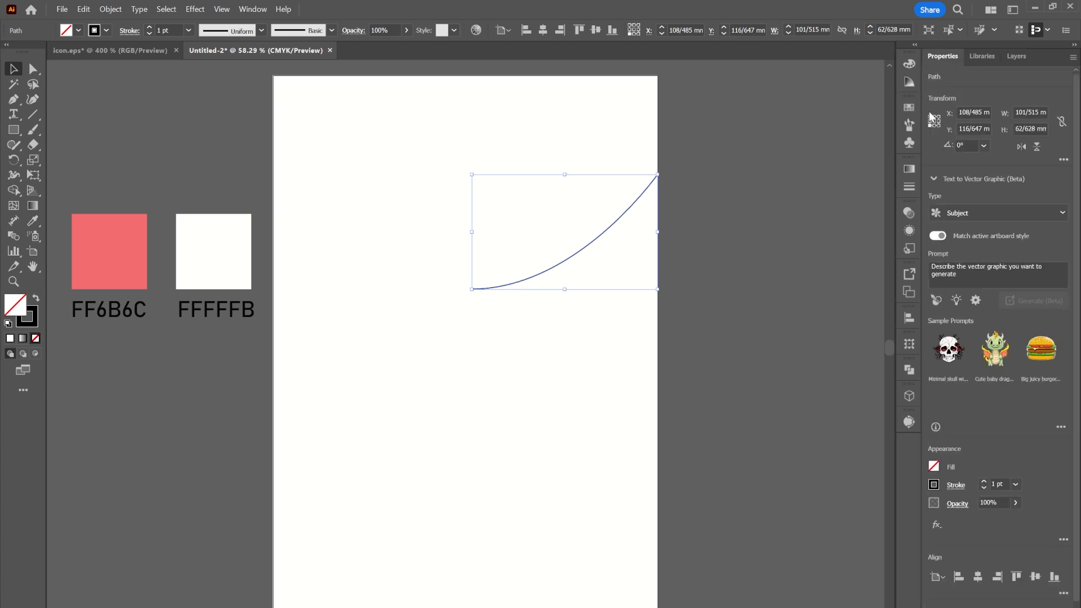
{"action": "left_click", "coordinate": [1035, 147]}
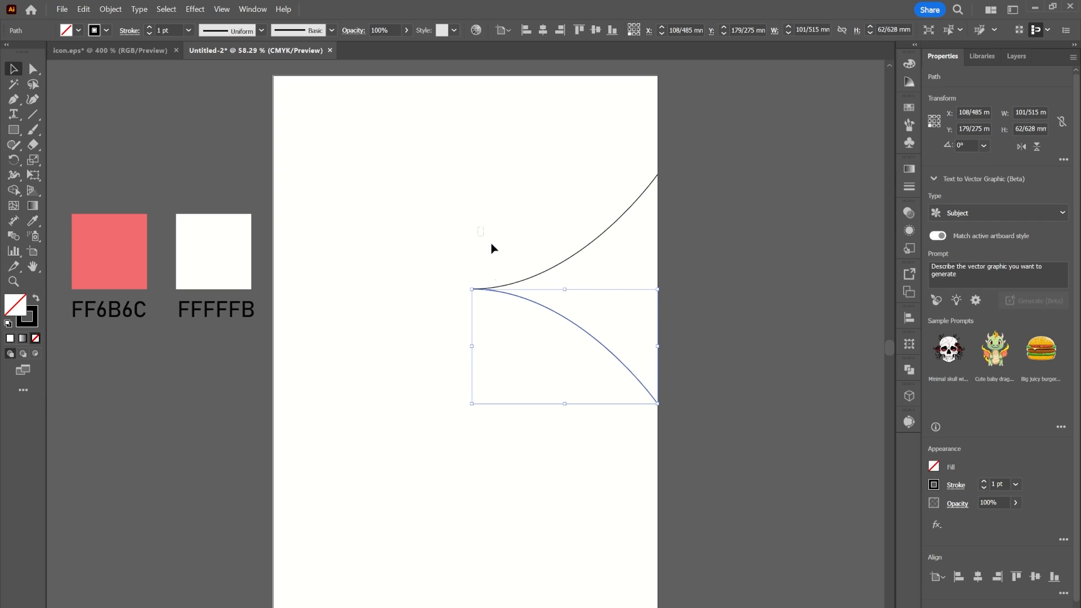
Unlock the background rectangle, fill it with the FF6B6C sample colour and lock it again.
{"action": "key", "text": "ctrl+a"}
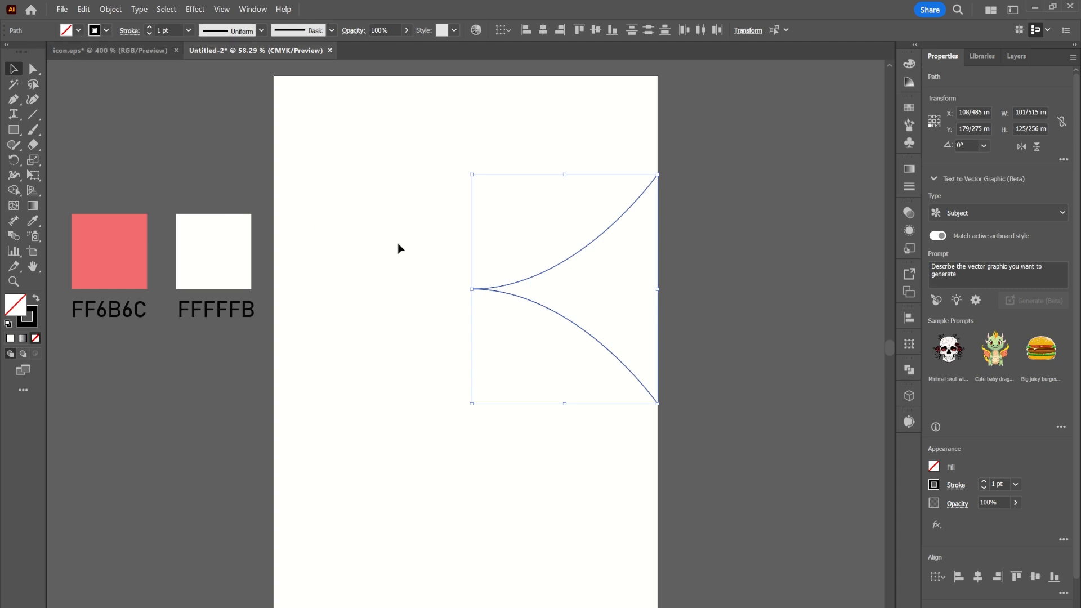
{"action": "left_click", "coordinate": [357, 229]}
{"action": "left_click", "coordinate": [1006, 56]}
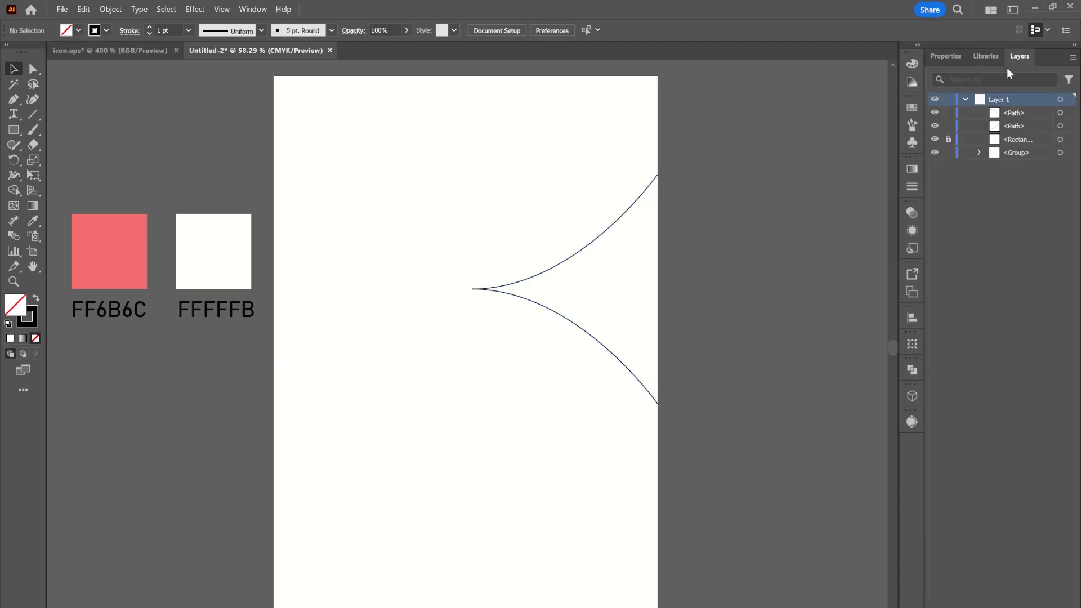
{"action": "left_click", "coordinate": [949, 140]}
{"action": "left_click", "coordinate": [1061, 140]}
{"action": "left_click", "coordinate": [32, 221]}
{"action": "left_click", "coordinate": [122, 237]}
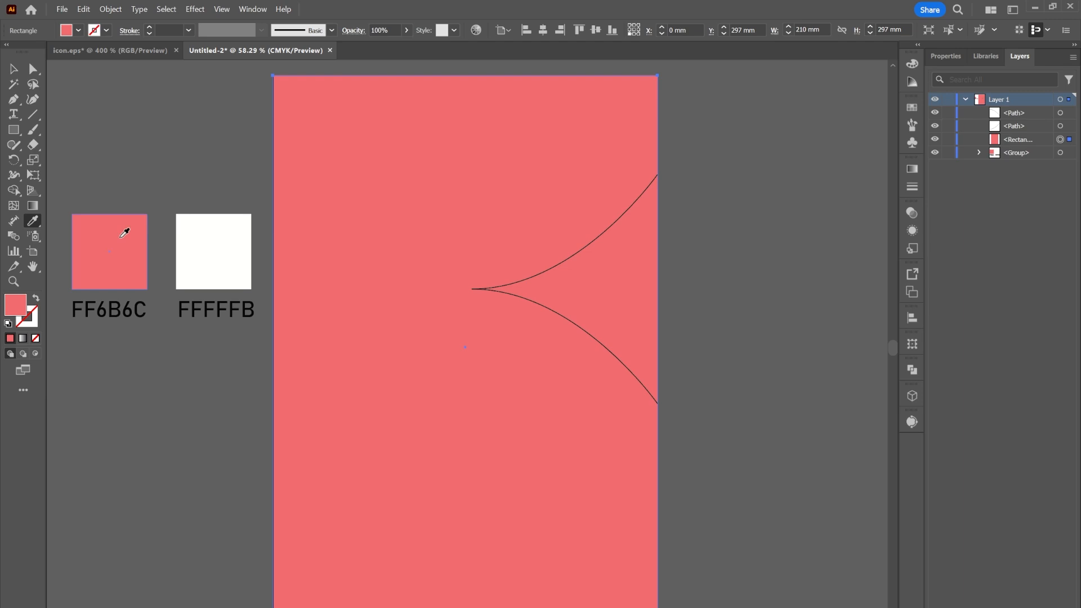
{"action": "left_click", "coordinate": [949, 140]}
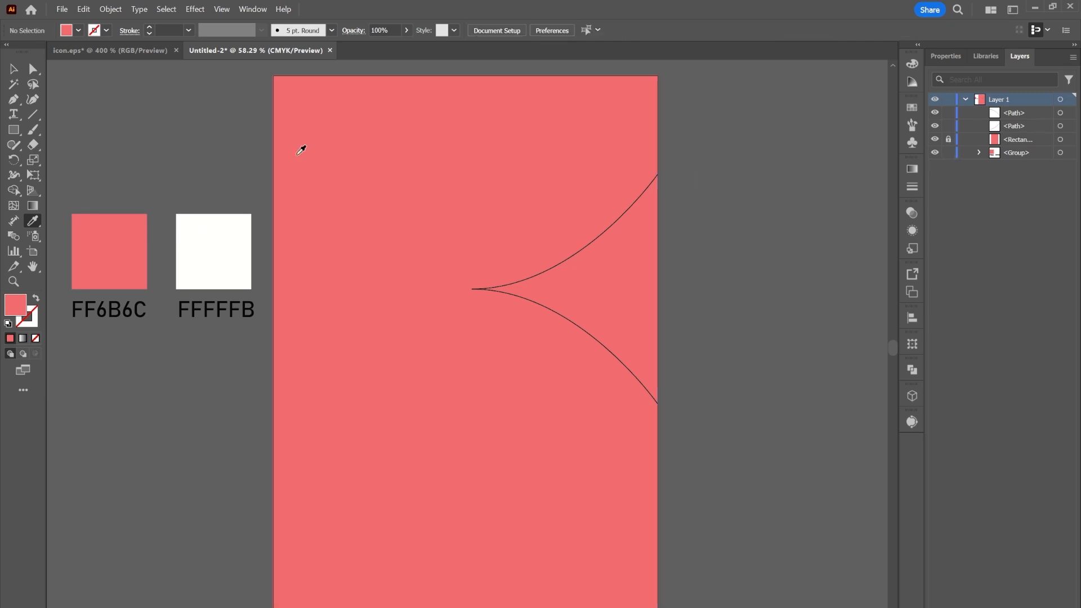
Join the upper and lower mirrored curves into a single path.
{"action": "left_click", "coordinate": [13, 69]}
{"action": "left_click", "coordinate": [603, 234]}
{"action": "left_click", "coordinate": [632, 375], "text": "shift"}
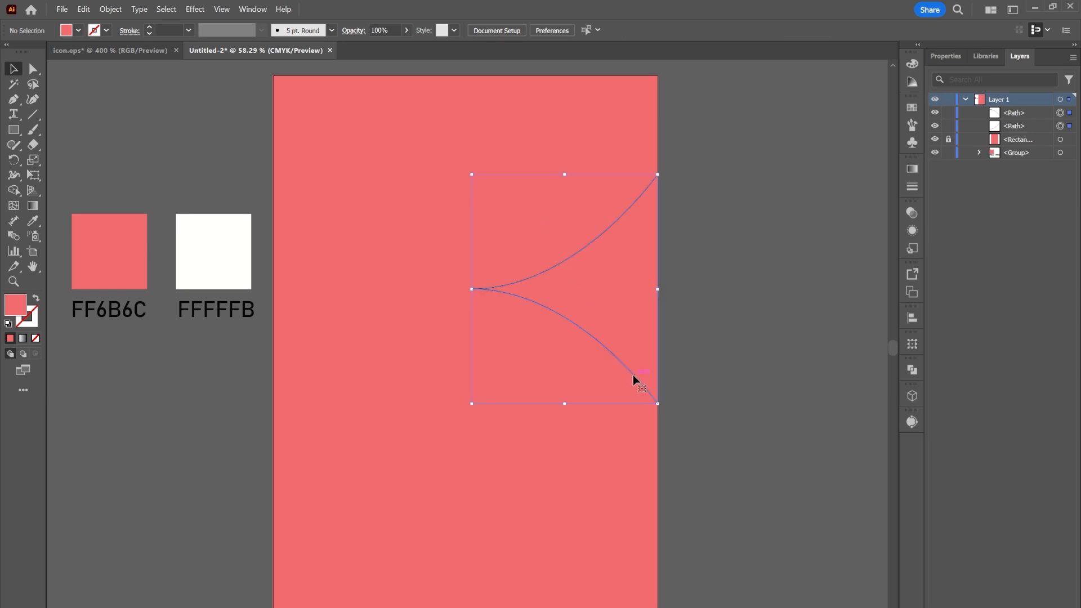
{"action": "left_click", "coordinate": [110, 9]}
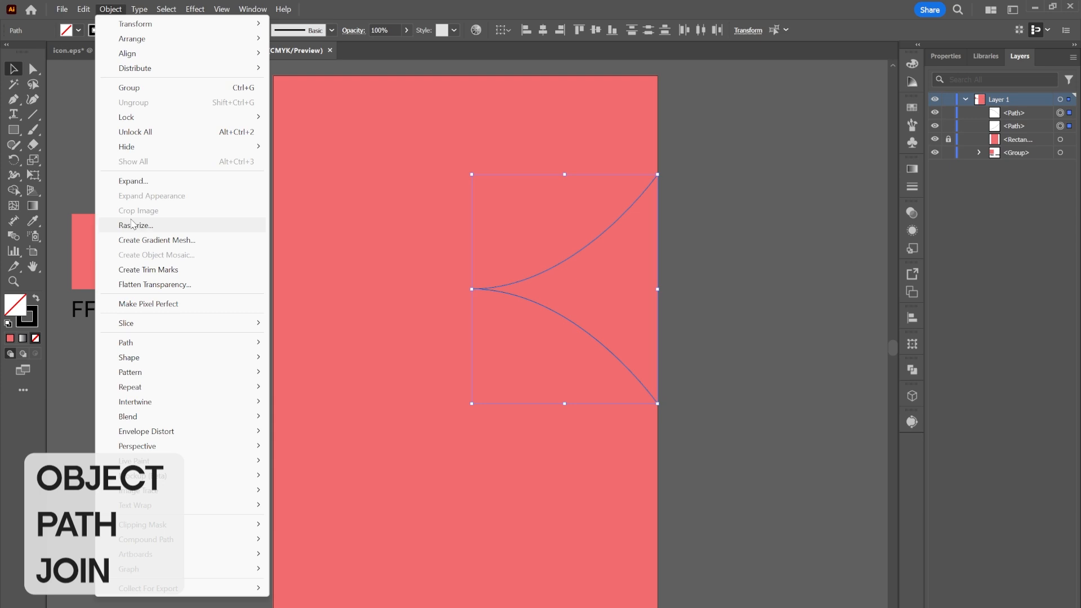
{"action": "mouse_move", "coordinate": [159, 345]}
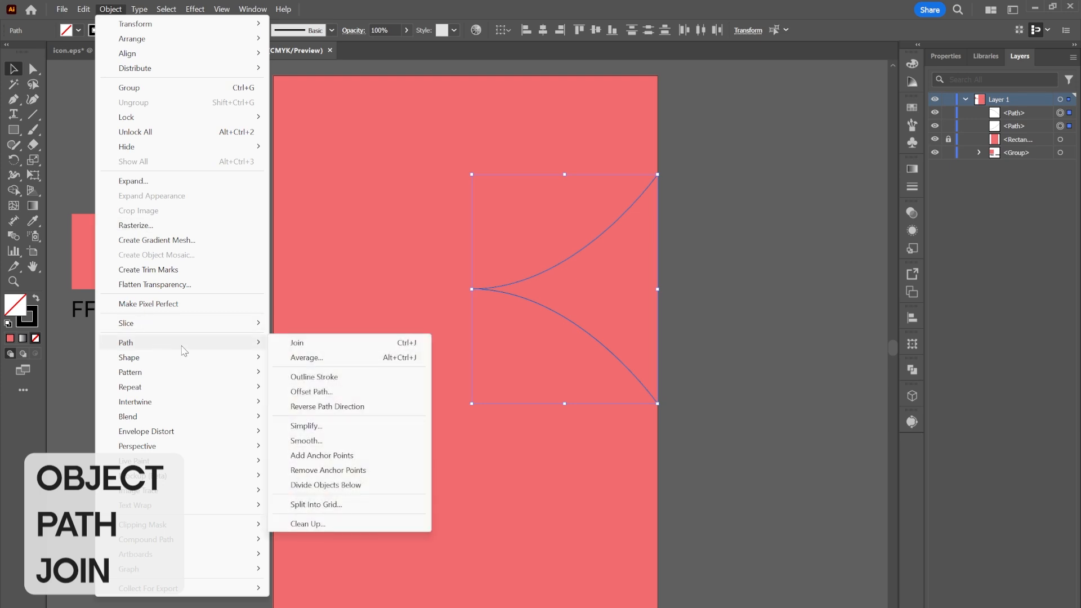
{"action": "left_click", "coordinate": [337, 344]}
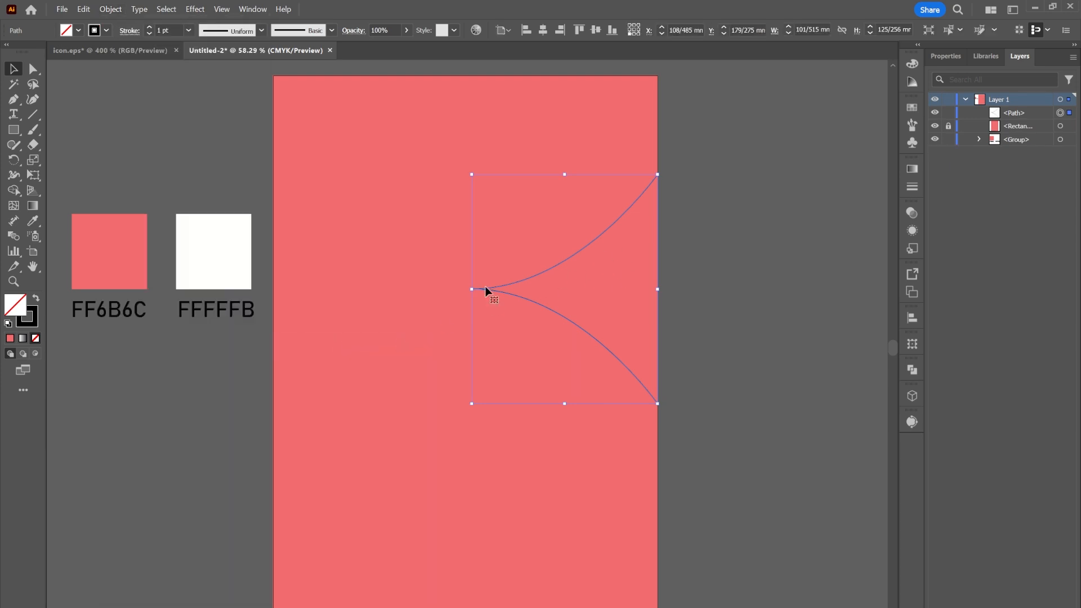
Swap the joined path's fill and stroke, then set its fill to white ffffff.
{"action": "left_click", "coordinate": [35, 300]}
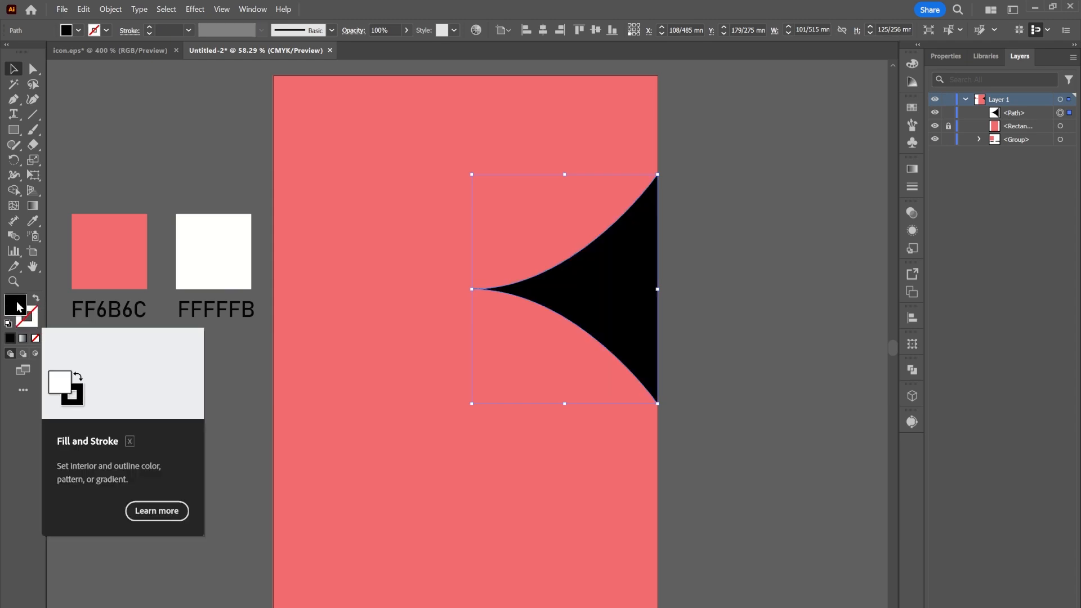
{"action": "double_click", "coordinate": [19, 307]}
{"action": "type", "text": "ffffff"}
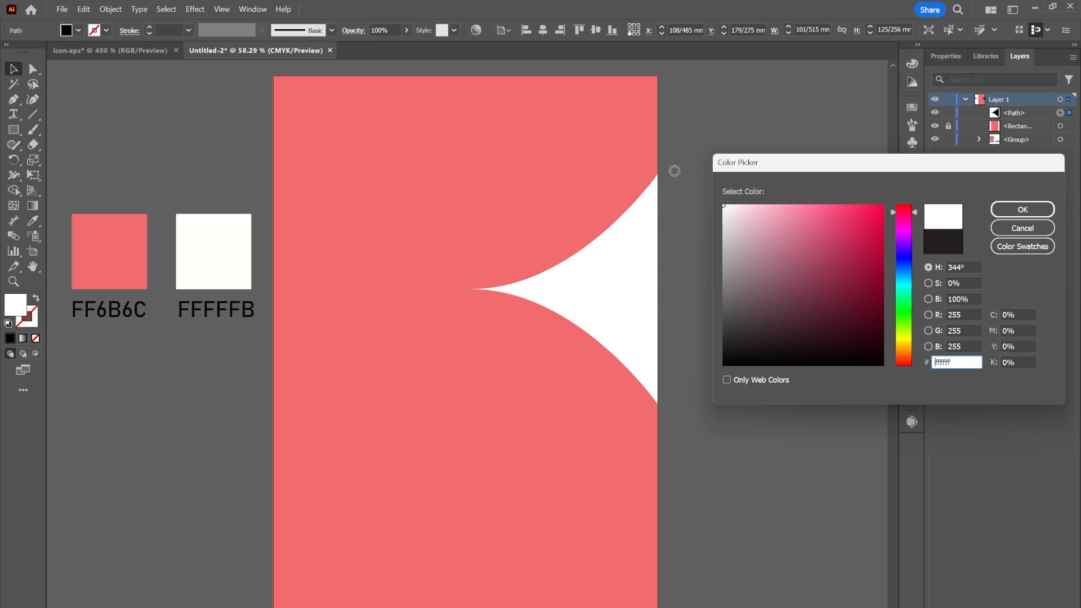
{"action": "left_click", "coordinate": [1022, 209]}
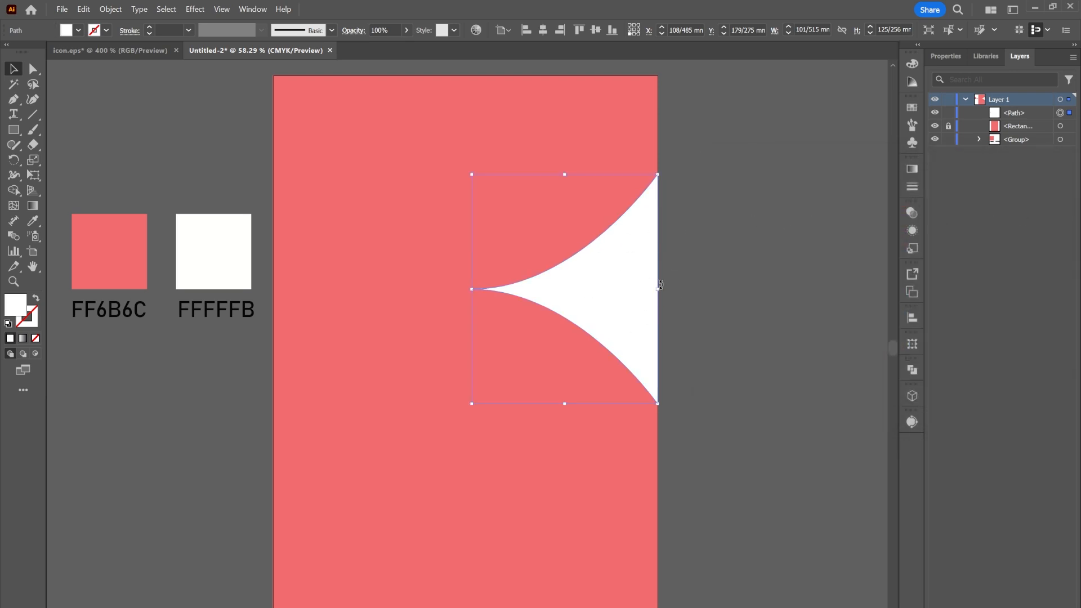
{"action": "left_click", "coordinate": [685, 207]}
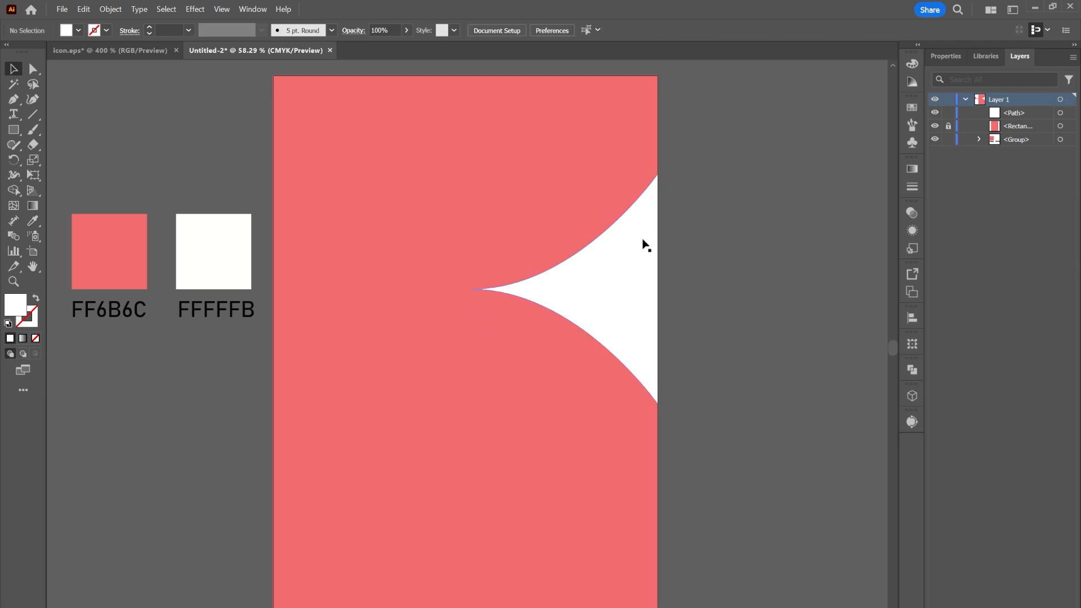
Begin a Pen tool path at the white shape's left tip and curve it up to a point above the shape's upper edge.
{"action": "left_click", "coordinate": [13, 104]}
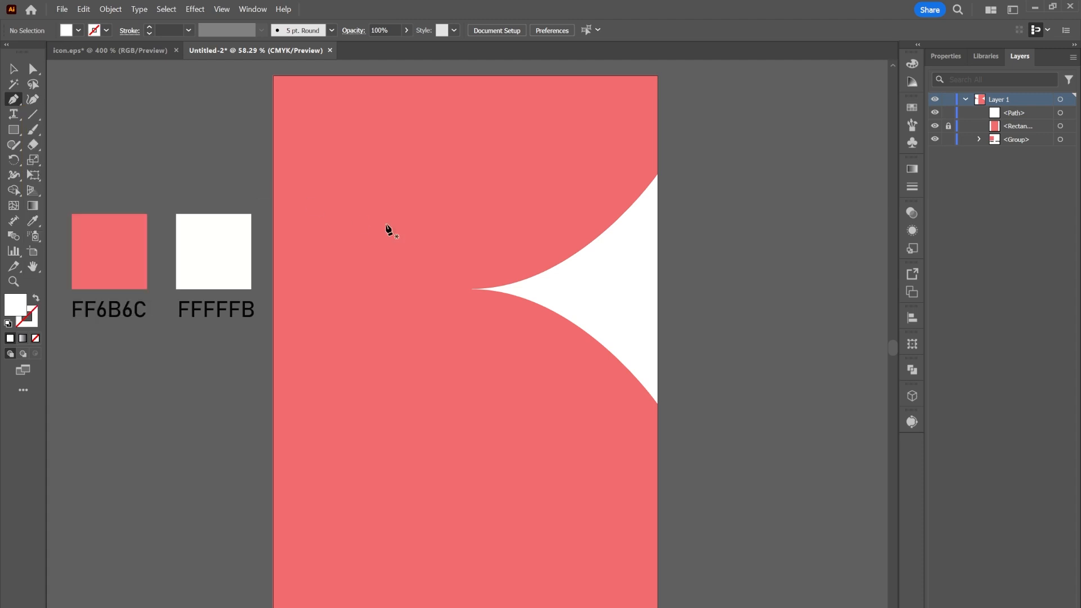
{"action": "left_click", "coordinate": [472, 290]}
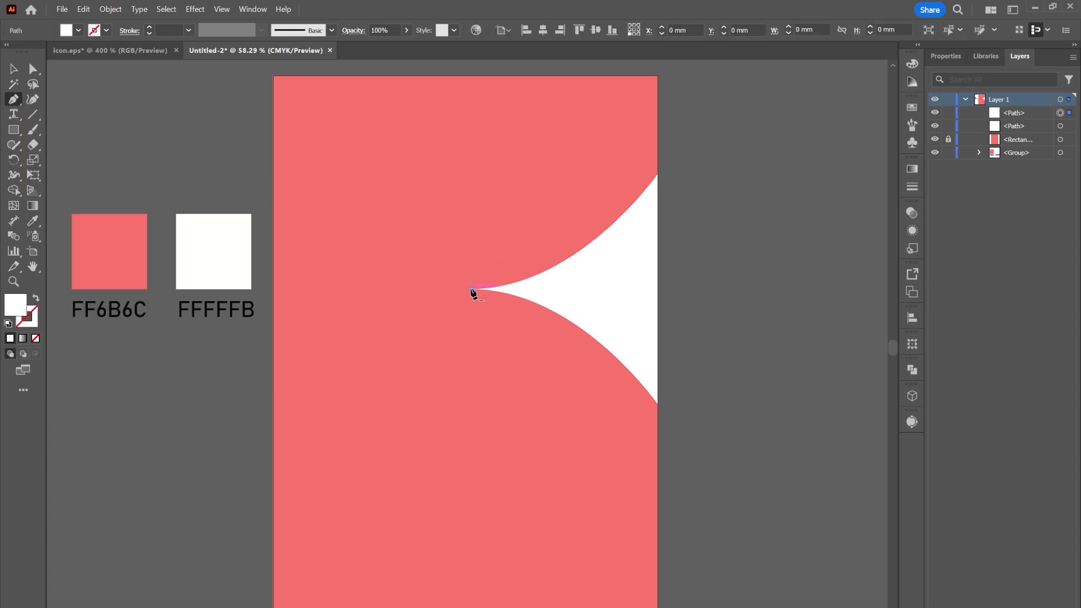
{"action": "left_click", "coordinate": [606, 182]}
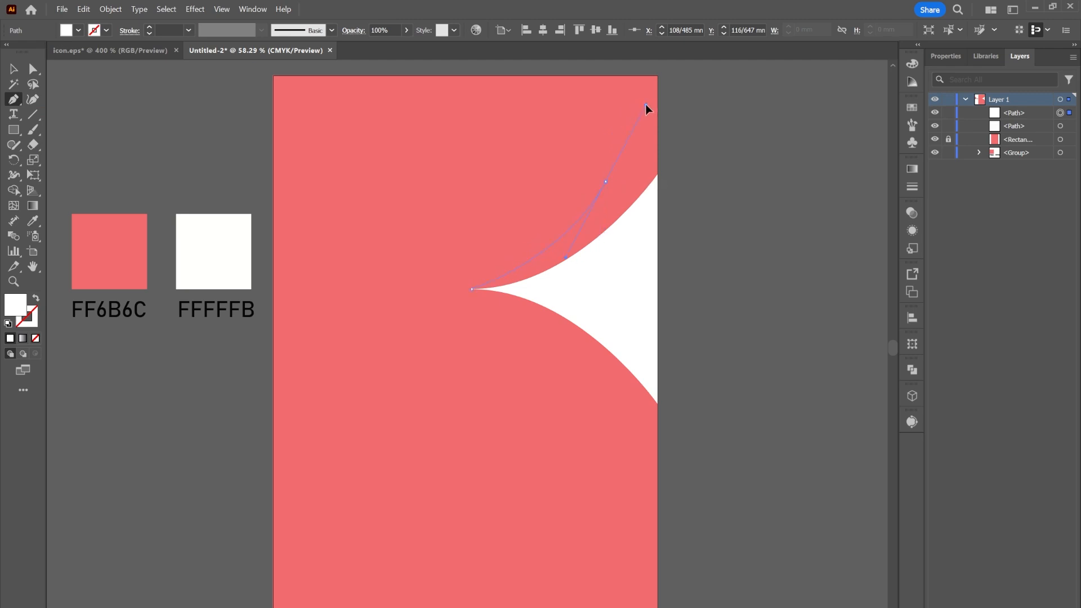
{"action": "left_click_drag", "start_coordinate": [645, 103], "coordinate": [644, 80]}
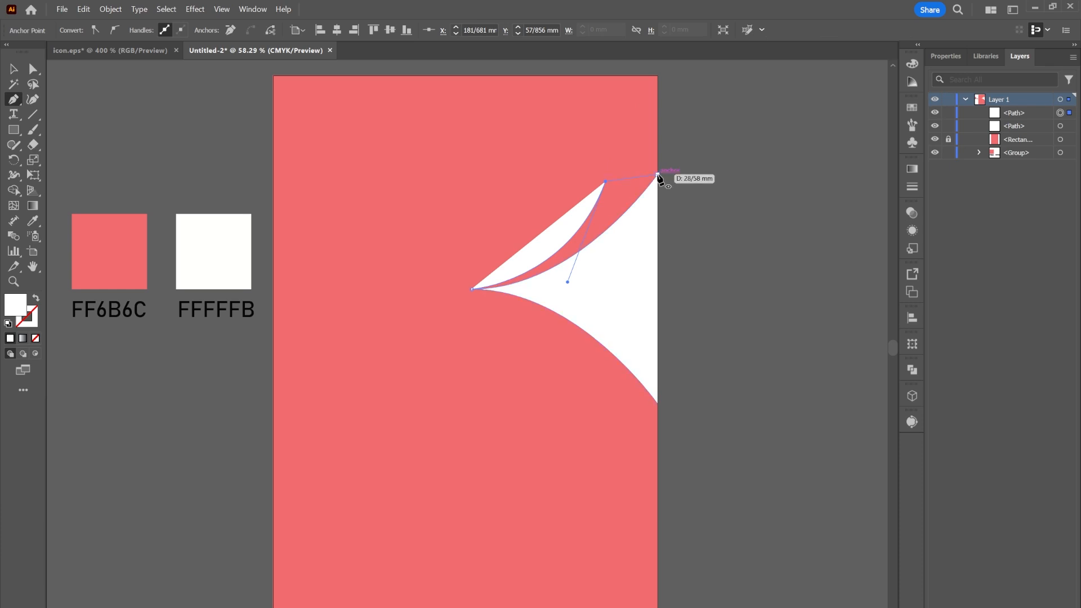
{"action": "left_click", "coordinate": [658, 175]}
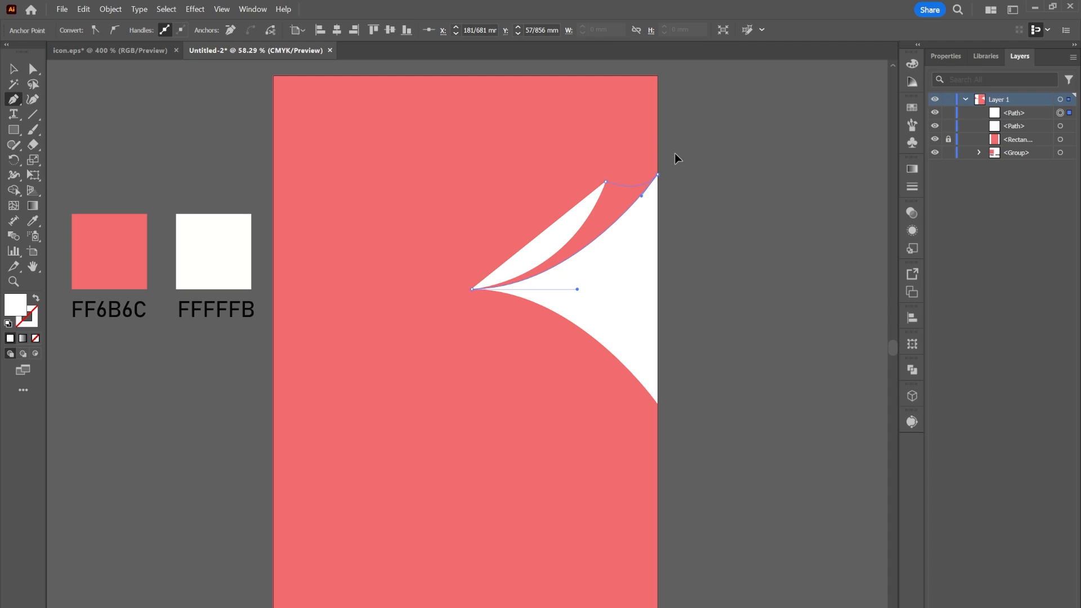
{"action": "left_click_drag", "start_coordinate": [674, 154], "coordinate": [674, 154]}
{"action": "key", "text": "ctrl+z"}
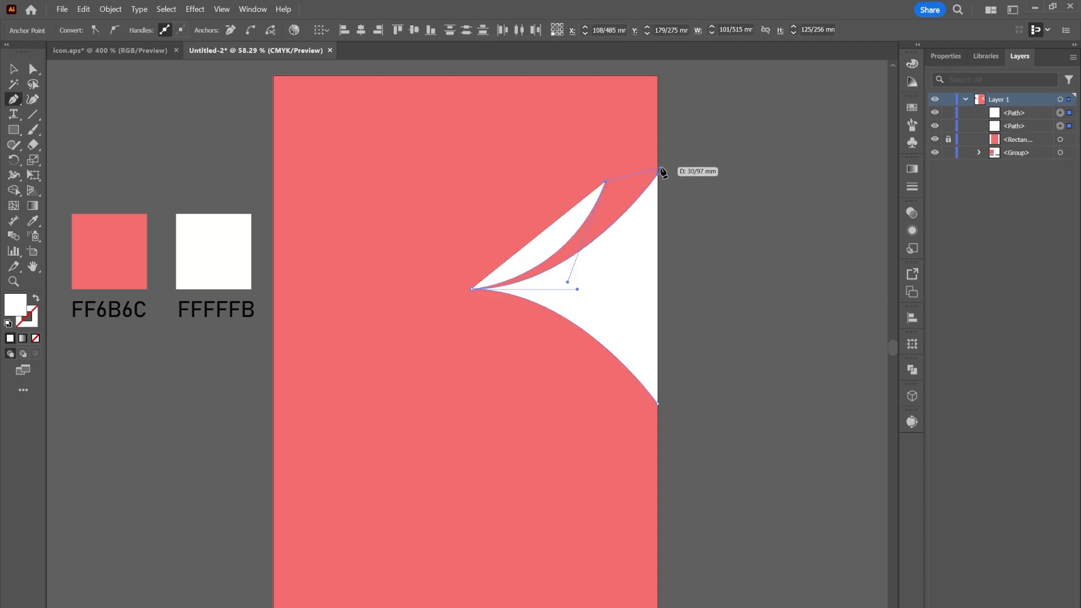
Curve the path on to the artboard's right edge just above the white shape, run it down that edge and close it at the left tip.
{"action": "left_click_drag", "start_coordinate": [658, 165], "coordinate": [667, 134]}
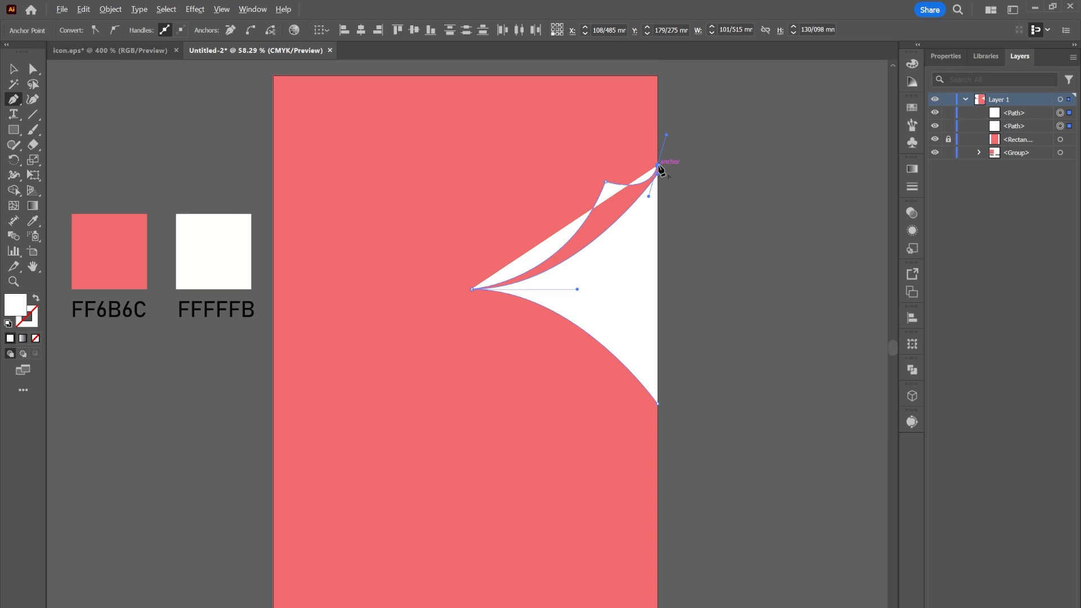
{"action": "scroll", "coordinate": [661, 170], "scroll_direction": "up", "scroll_amount": 4}
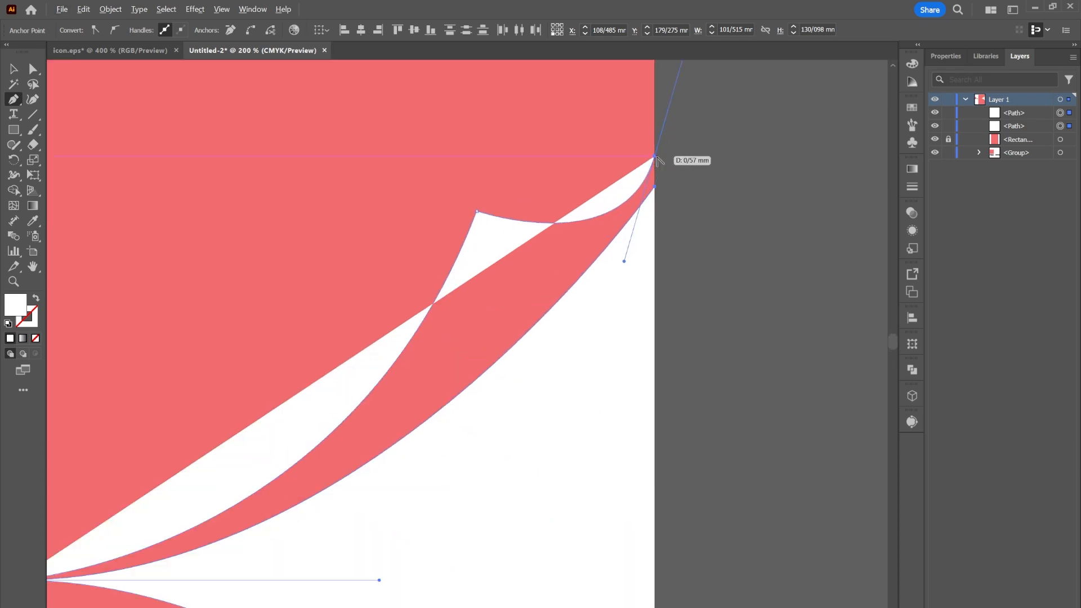
{"action": "left_click_drag", "start_coordinate": [654, 157], "coordinate": [655, 284]}
{"action": "left_click", "coordinate": [654, 284]}
{"action": "key", "text": "space"}
{"action": "left_click_drag", "start_coordinate": [516, 416], "coordinate": [671, 183]}
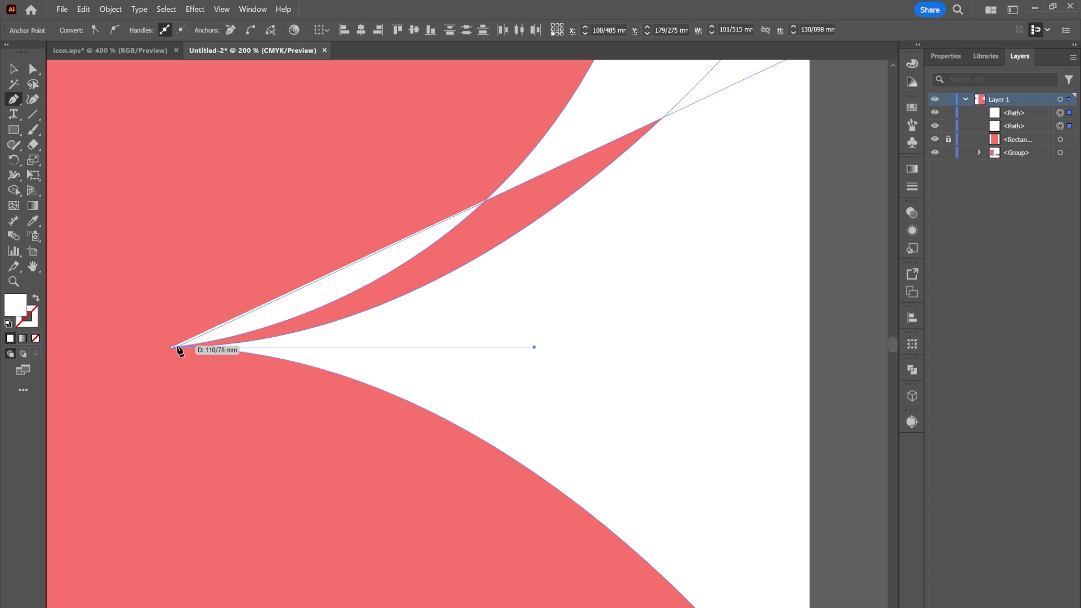
{"action": "left_click_drag", "start_coordinate": [171, 348], "coordinate": [89, 270]}
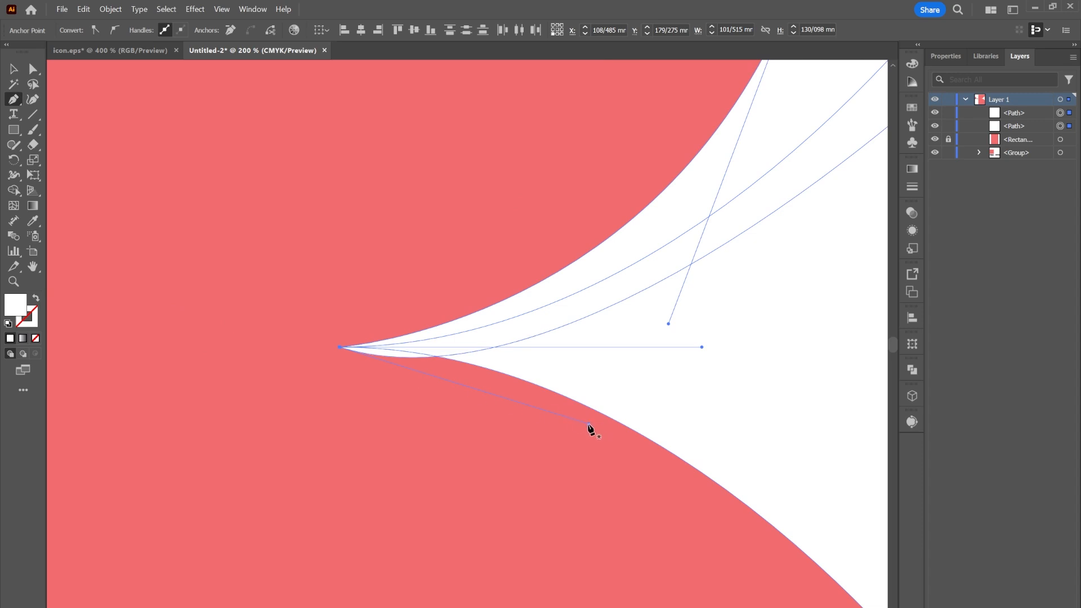
Adjust the new path's closing handle to follow the white shape's upper curve, and slightly lower its top anchor at the artboard's right edge.
{"action": "left_click", "coordinate": [13, 100]}
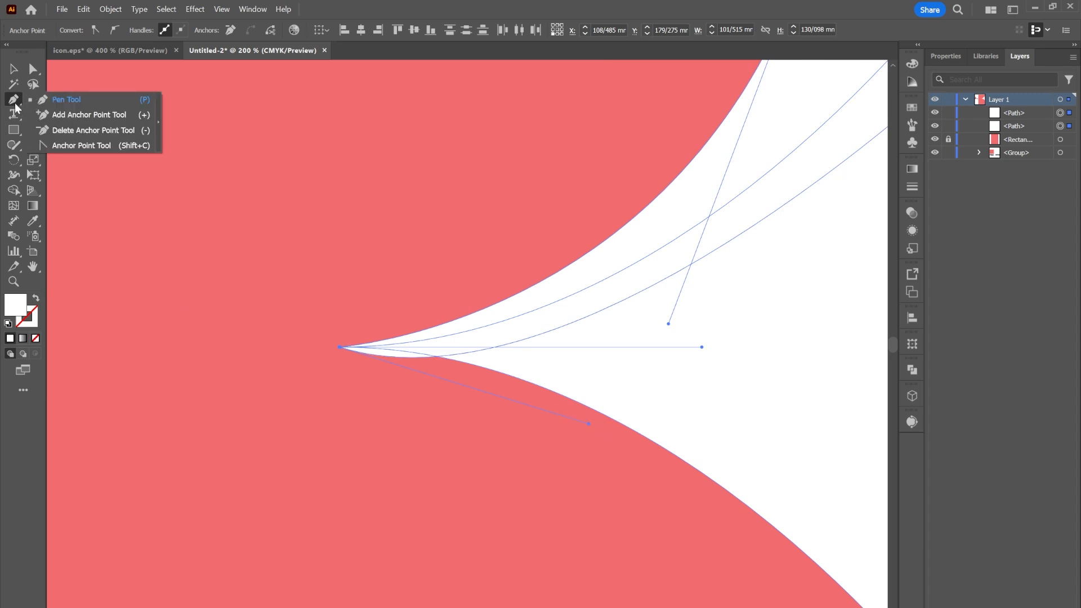
{"action": "left_click", "coordinate": [62, 144]}
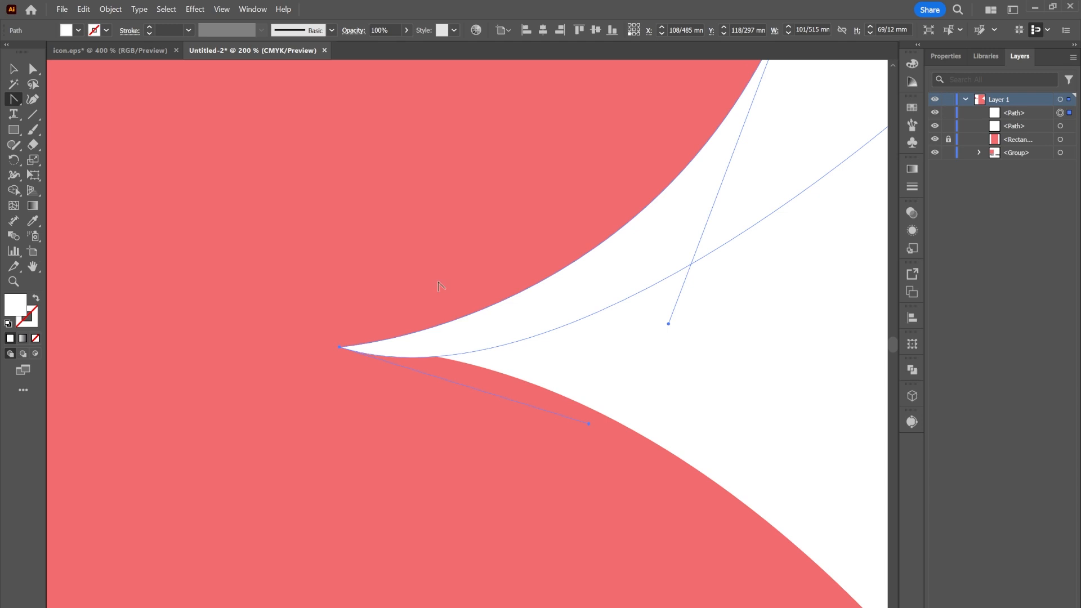
{"action": "left_click_drag", "start_coordinate": [588, 425], "coordinate": [713, 344]}
{"action": "scroll", "coordinate": [737, 324], "scroll_direction": "down", "scroll_amount": 2}
{"action": "left_click_drag", "start_coordinate": [778, 243], "coordinate": [620, 286]}
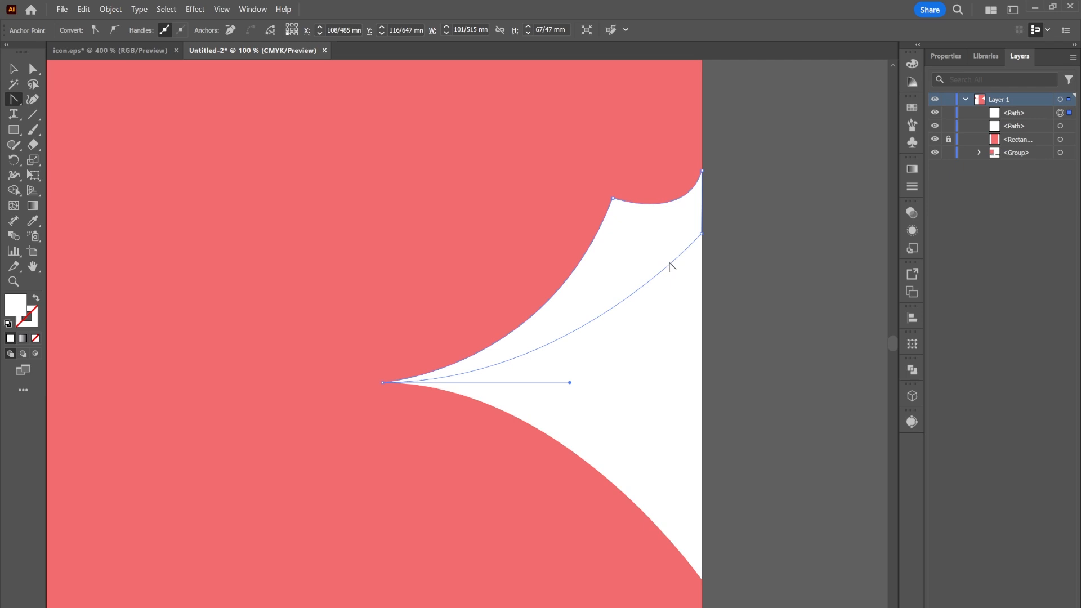
{"action": "left_click", "coordinate": [33, 68]}
{"action": "mouse_move", "coordinate": [702, 171]}
{"action": "left_mouse_down"}
{"action": "mouse_move", "coordinate": [705, 212]}
{"action": "mouse_move", "coordinate": [701, 182]}
{"action": "left_mouse_up"}
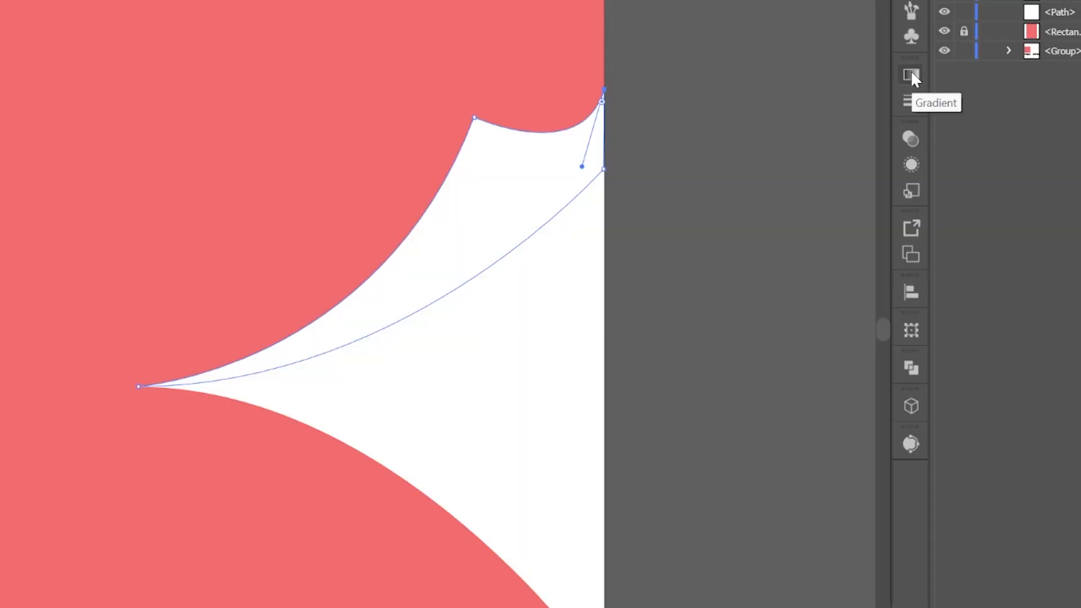
Fill the curled shape with a linear gradient running white, black in the middle and white ffffff at the far end.
{"action": "left_click", "coordinate": [912, 169]}
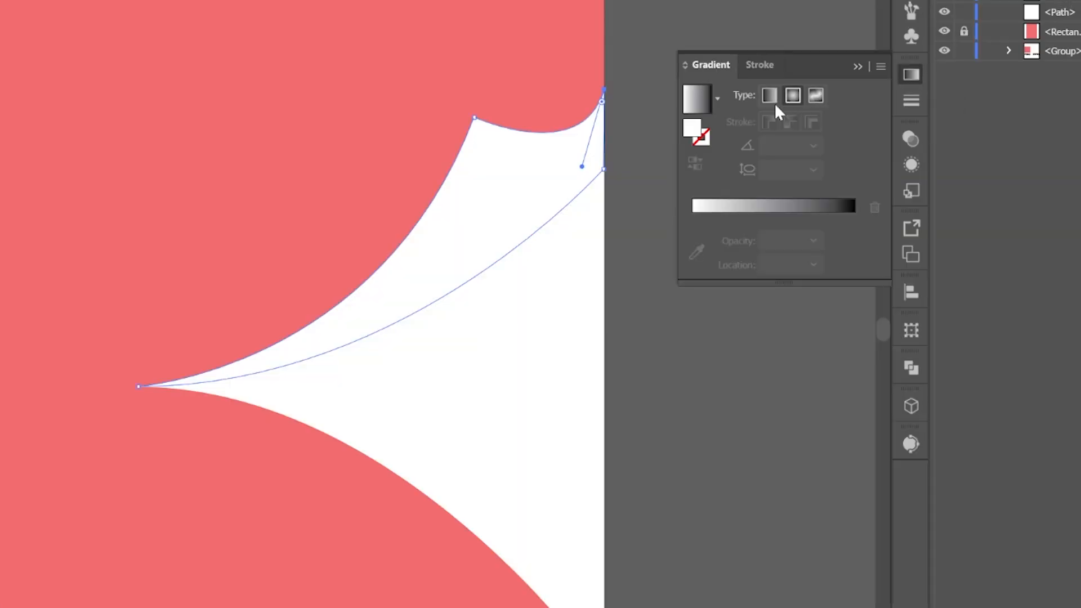
{"action": "left_click", "coordinate": [697, 100]}
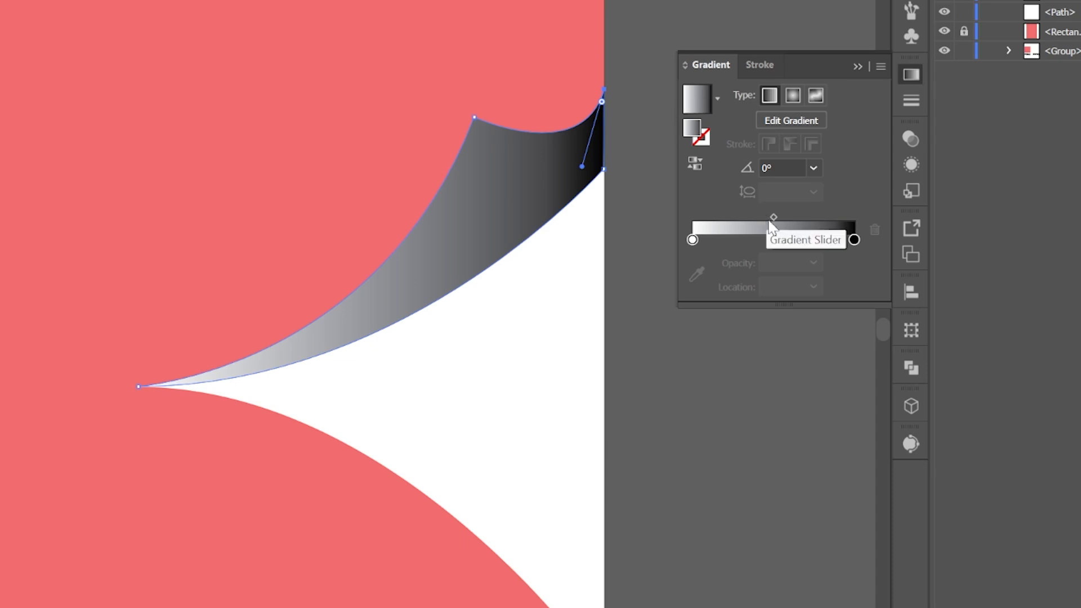
{"action": "left_click_drag", "start_coordinate": [853, 240], "coordinate": [775, 241]}
{"action": "left_click_drag", "start_coordinate": [844, 241], "coordinate": [859, 241]}
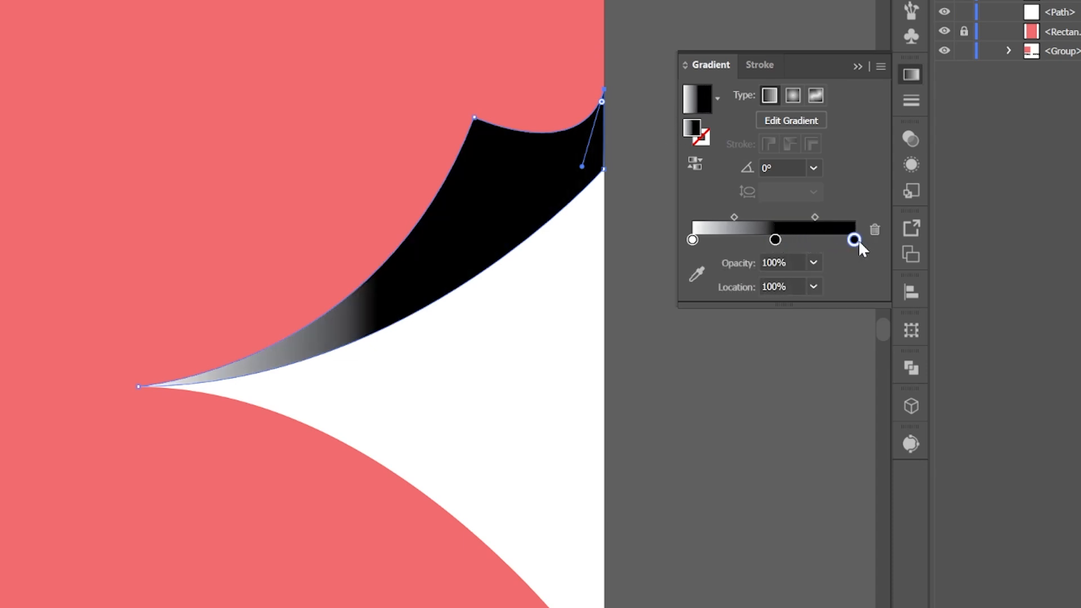
{"action": "double_click", "coordinate": [853, 240]}
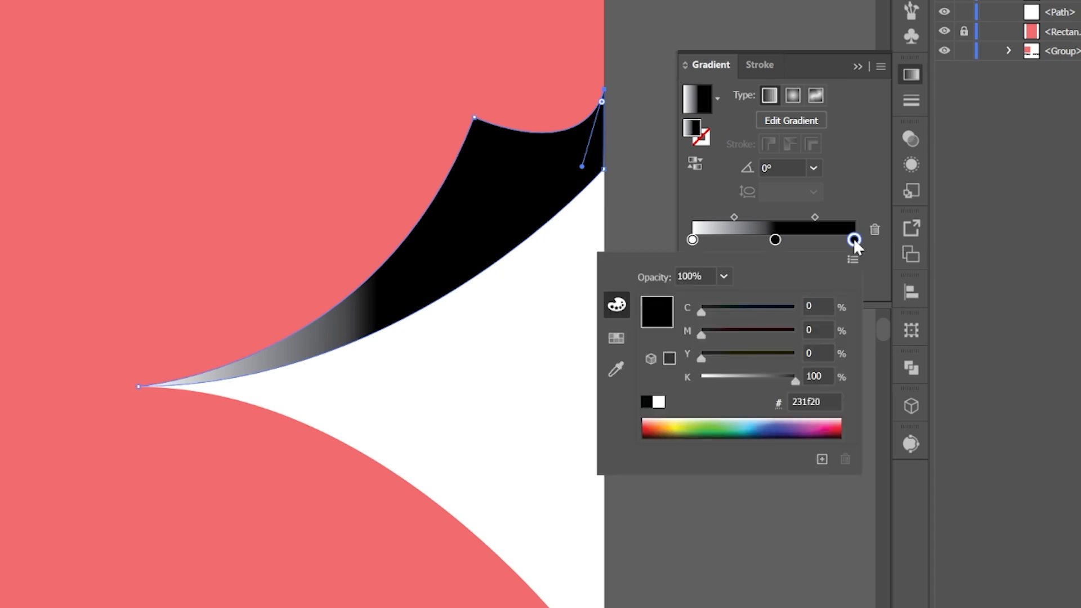
{"action": "left_click", "coordinate": [659, 402]}
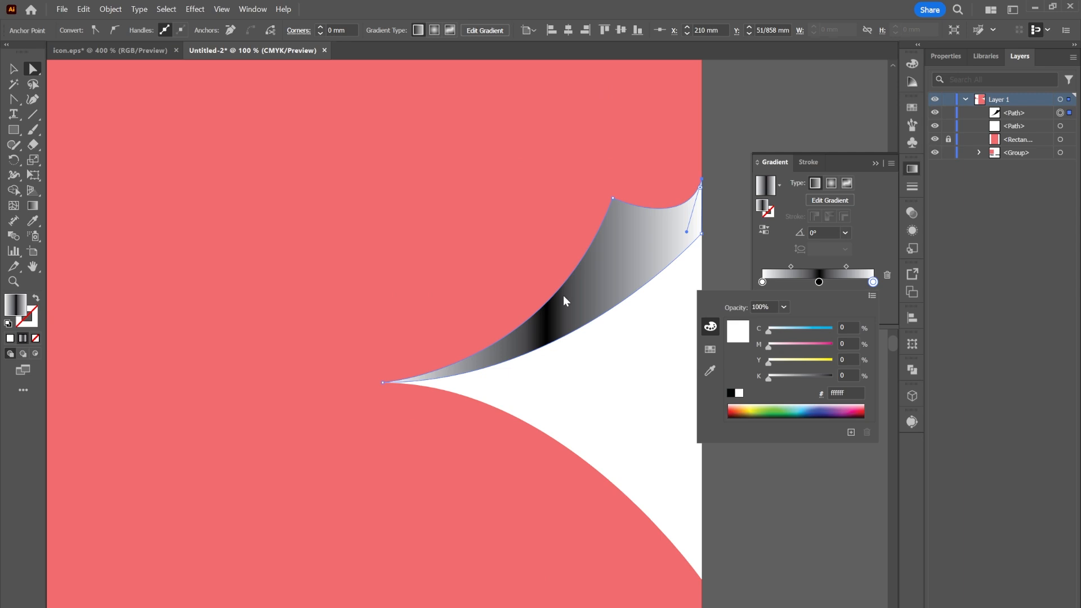
Redirect the gradient diagonally across the curled shape at about 130° so the dark band runs along its length.
{"action": "left_click", "coordinate": [13, 69]}
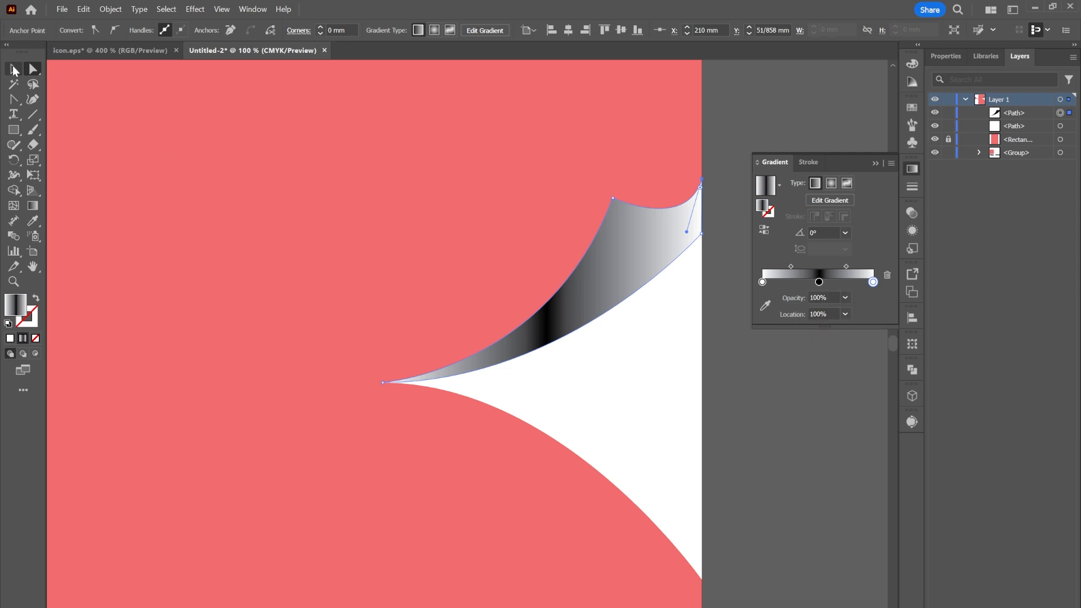
{"action": "left_click", "coordinate": [14, 69]}
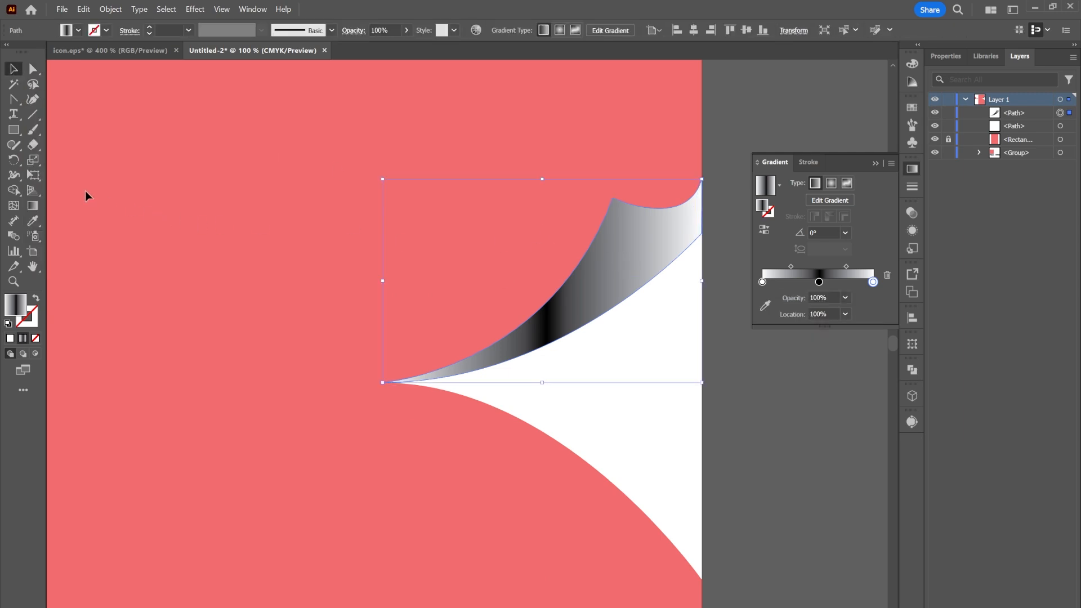
{"action": "left_click", "coordinate": [32, 205]}
{"action": "mouse_move", "coordinate": [639, 357]}
{"action": "left_mouse_down"}
{"action": "mouse_move", "coordinate": [636, 231]}
{"action": "mouse_move", "coordinate": [569, 282]}
{"action": "mouse_move", "coordinate": [545, 251]}
{"action": "mouse_move", "coordinate": [550, 234]}
{"action": "mouse_move", "coordinate": [541, 224]}
{"action": "mouse_move", "coordinate": [550, 236]}
{"action": "mouse_move", "coordinate": [538, 235]}
{"action": "mouse_move", "coordinate": [552, 232]}
{"action": "mouse_move", "coordinate": [536, 237]}
{"action": "left_mouse_up"}
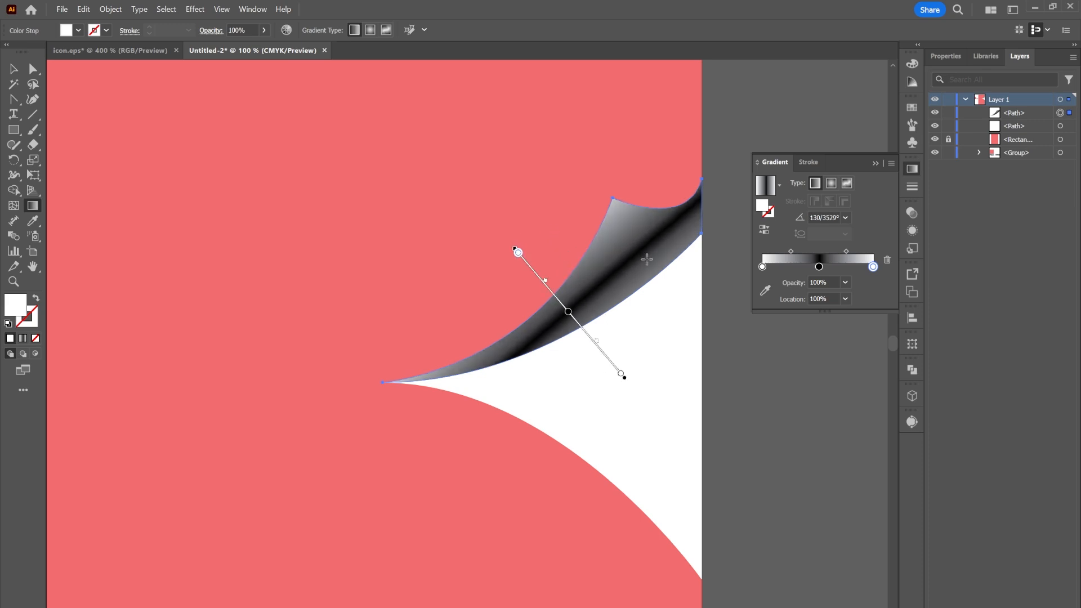
Lighten the curl gradient's middle stop to 42% black and shift the lower white stop inward to about 22.6% location.
{"action": "double_click", "coordinate": [819, 266]}
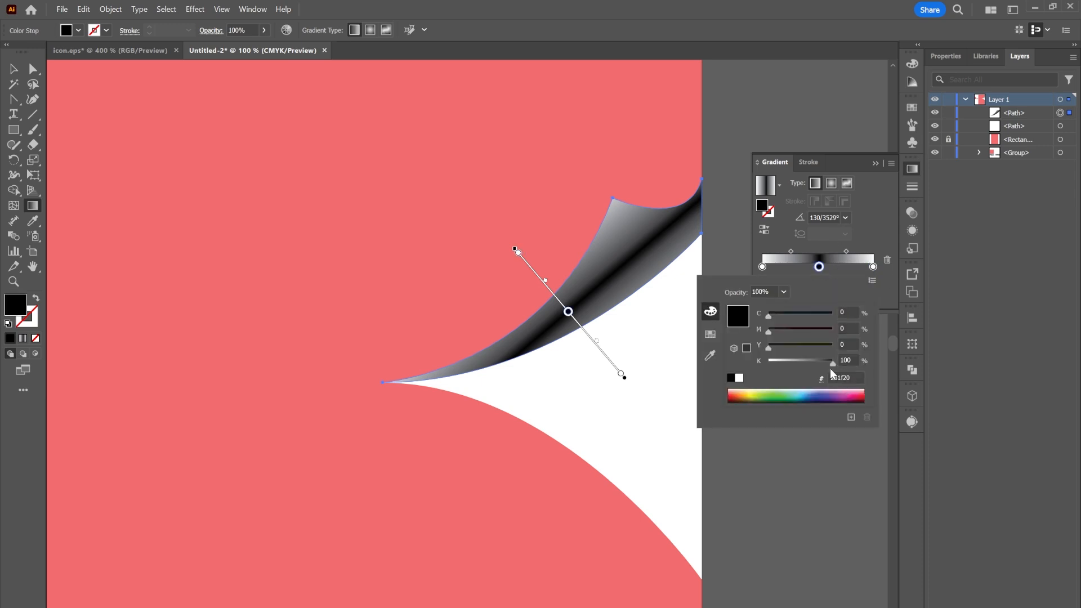
{"action": "left_click_drag", "start_coordinate": [832, 364], "coordinate": [817, 361]}
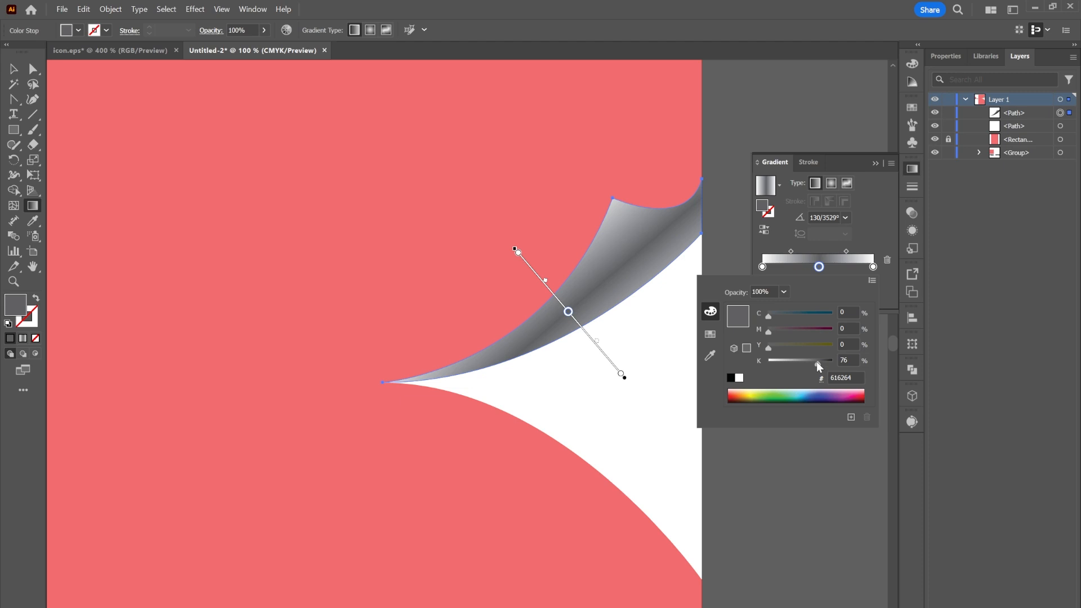
{"action": "left_click", "coordinate": [623, 375]}
{"action": "left_click_drag", "start_coordinate": [623, 376], "coordinate": [599, 349]}
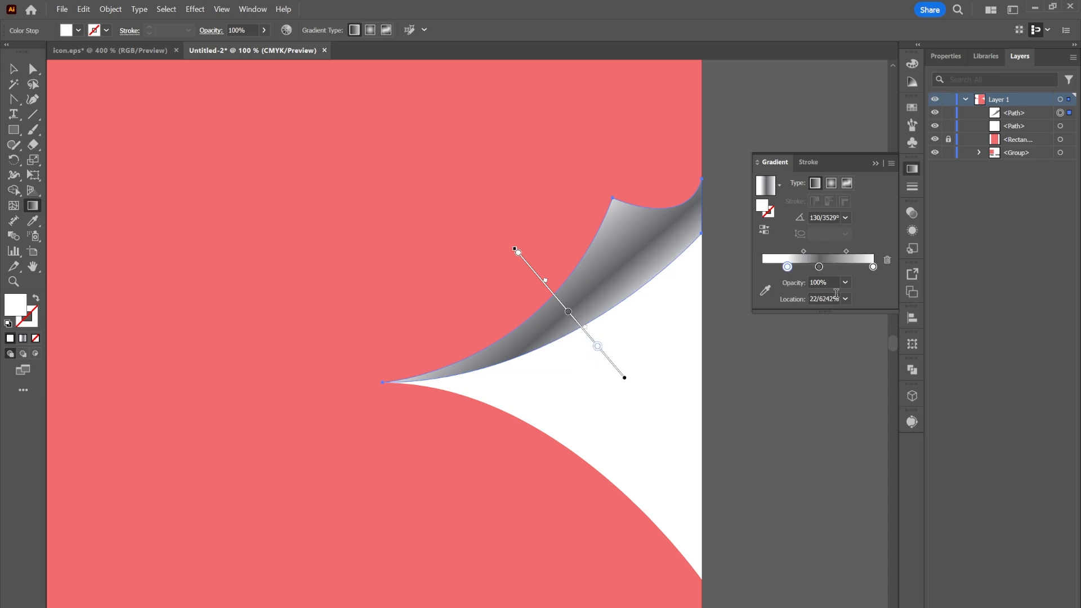
{"action": "double_click", "coordinate": [819, 267]}
{"action": "left_click_drag", "start_coordinate": [814, 360], "coordinate": [794, 357]}
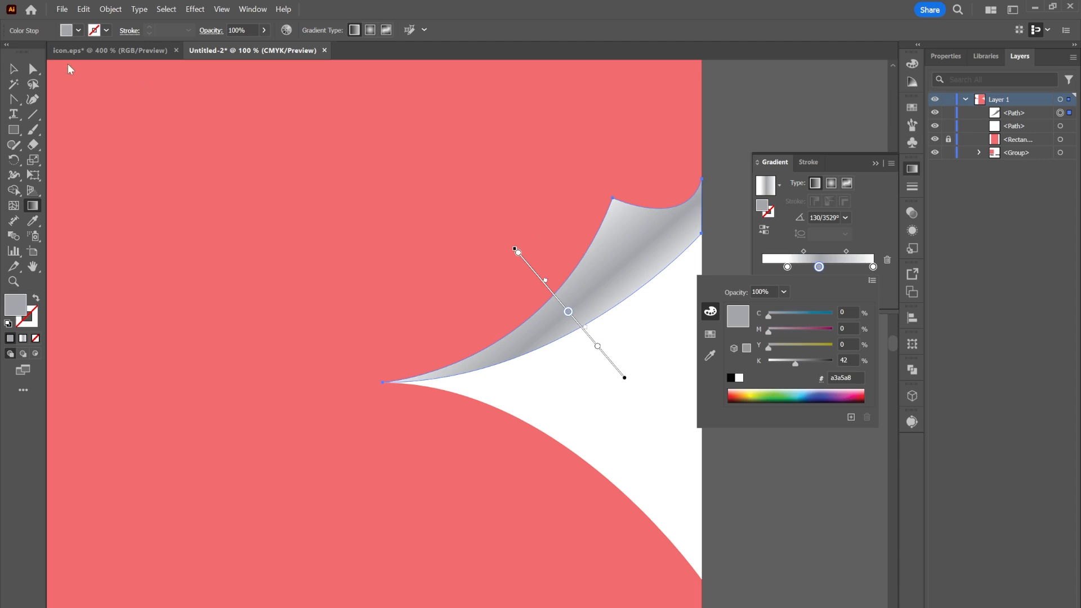
{"action": "left_click", "coordinate": [16, 69]}
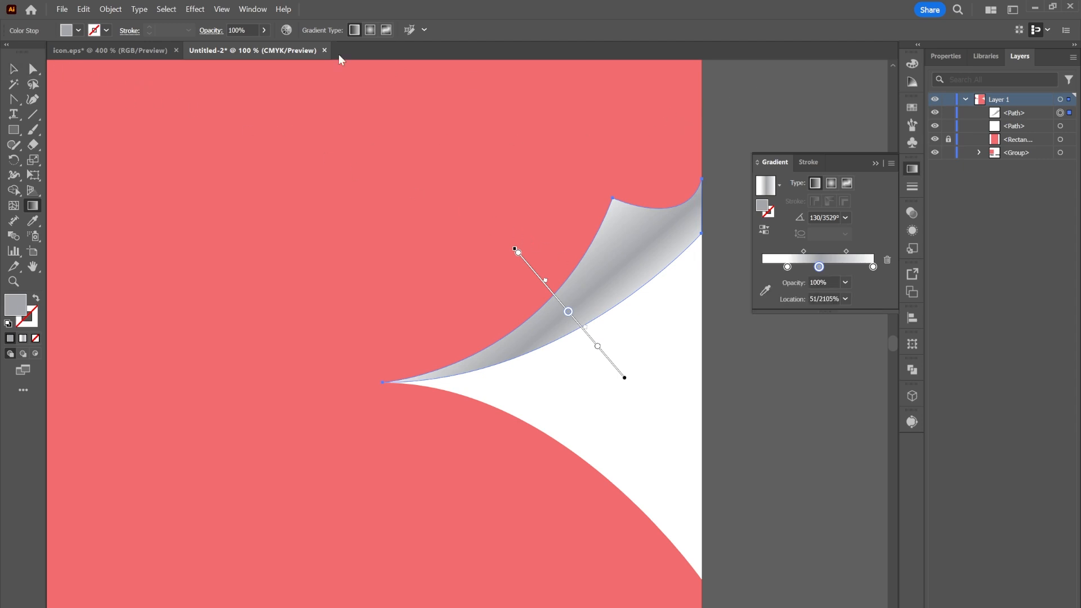
{"action": "left_click", "coordinate": [13, 68]}
{"action": "left_click", "coordinate": [723, 136]}
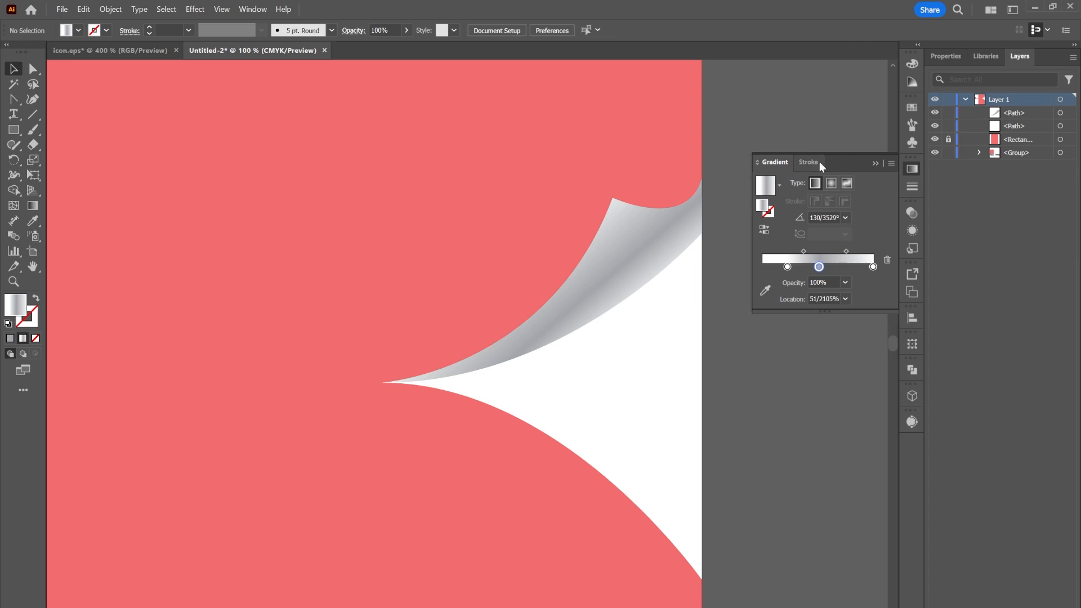
{"action": "left_click", "coordinate": [875, 163]}
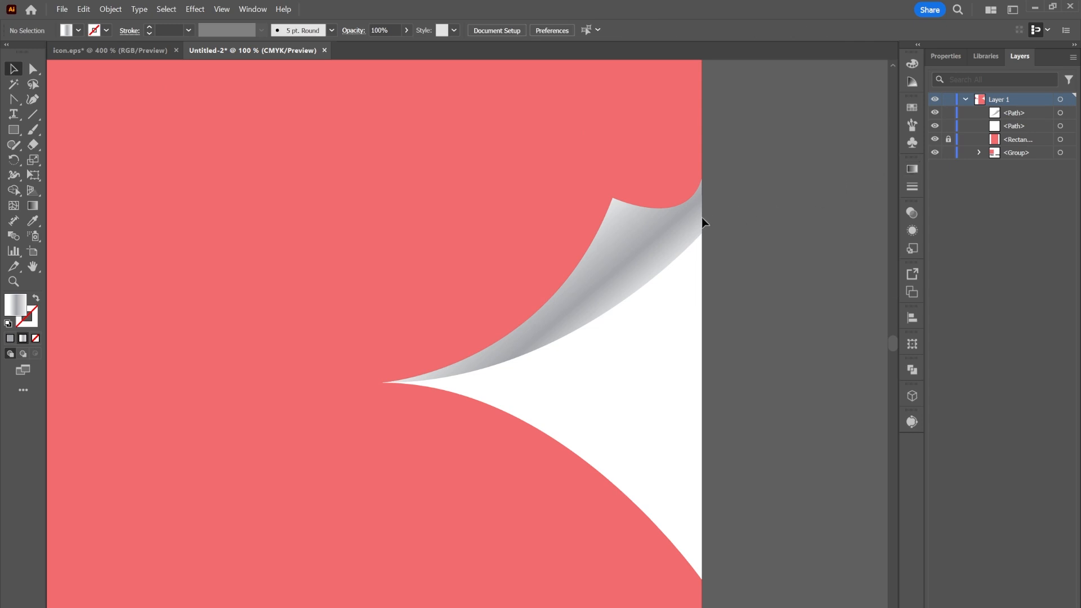
Raise the curl's lower anchor at the artboard's right edge onto its upper anchor, and lift the white shape's top anchor close to it.
{"action": "left_click", "coordinate": [674, 222]}
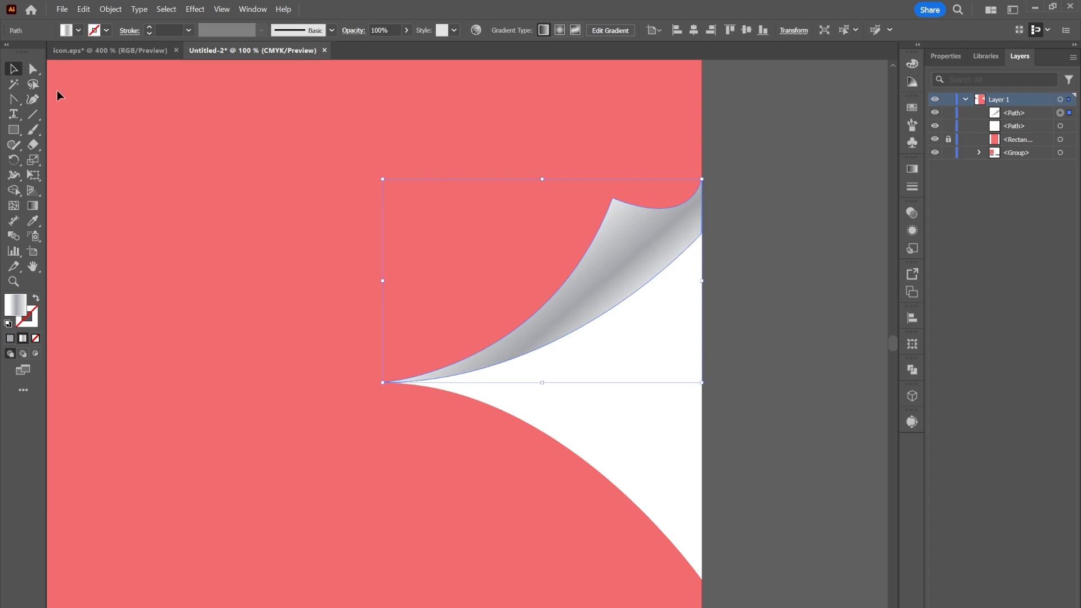
{"action": "left_click", "coordinate": [36, 70]}
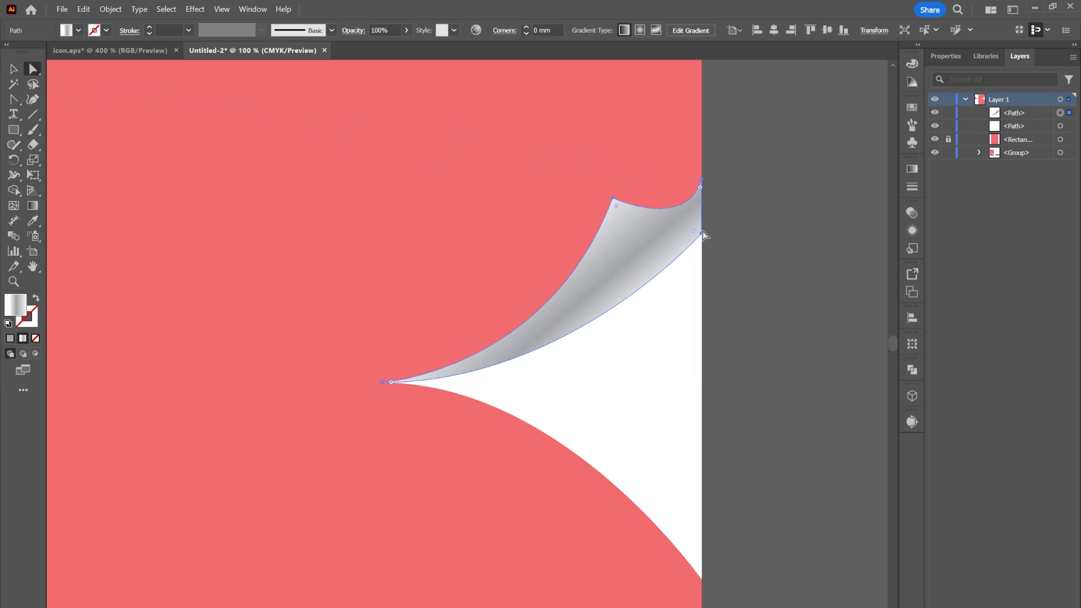
{"action": "left_click_drag", "start_coordinate": [702, 232], "coordinate": [702, 179]}
{"action": "left_click", "coordinate": [703, 180]}
{"action": "left_click_drag", "start_coordinate": [688, 234], "coordinate": [697, 252]}
{"action": "key", "text": "ctrl+z"}
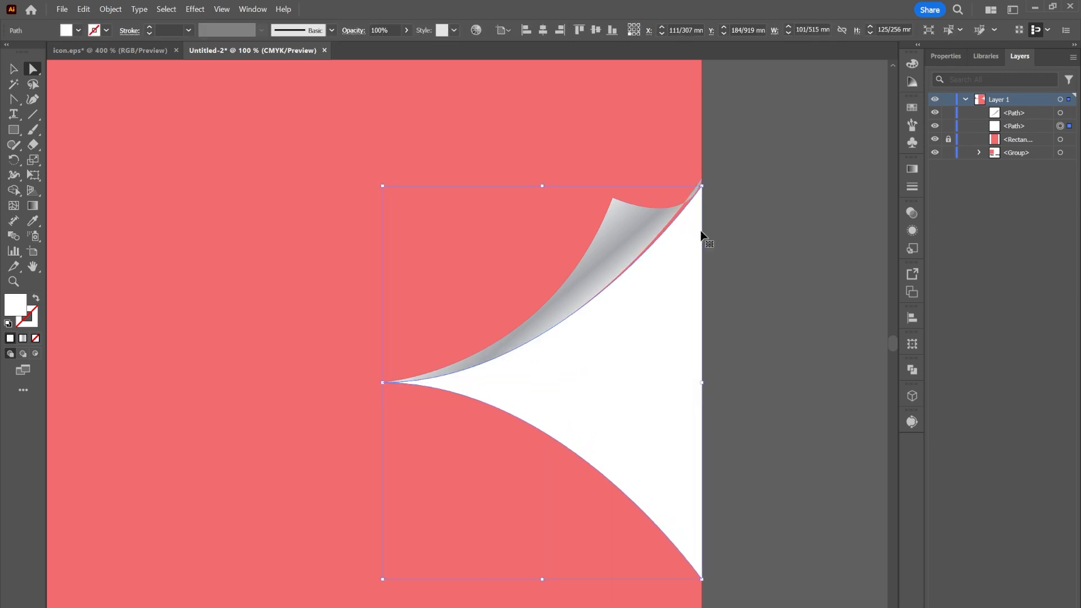
Reshape the curl's top edge into a shallower curve by shortening and angling the handle at its right tip.
{"action": "scroll", "coordinate": [698, 214], "scroll_direction": "up", "scroll_amount": 5}
{"action": "left_click", "coordinate": [538, 218]}
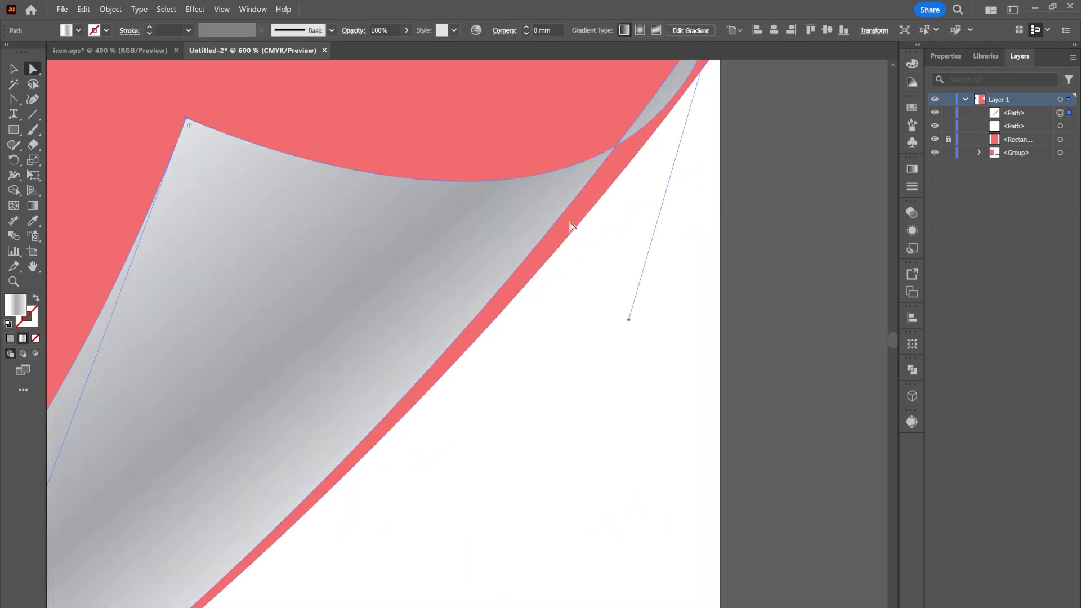
{"action": "scroll", "coordinate": [698, 232], "scroll_direction": "up", "scroll_amount": 3}
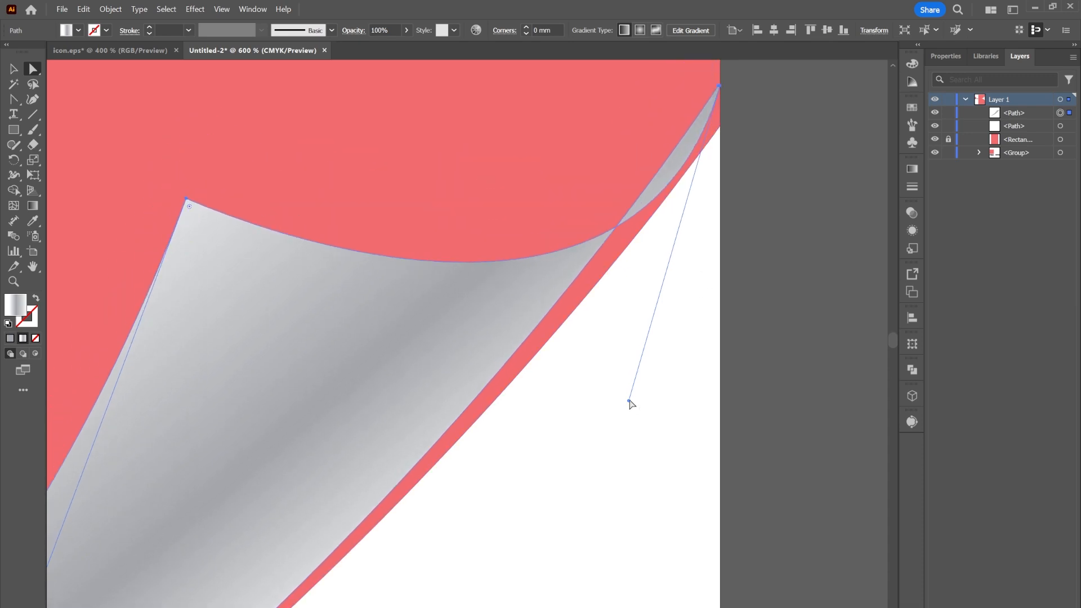
{"action": "left_click_drag", "start_coordinate": [629, 401], "coordinate": [545, 273]}
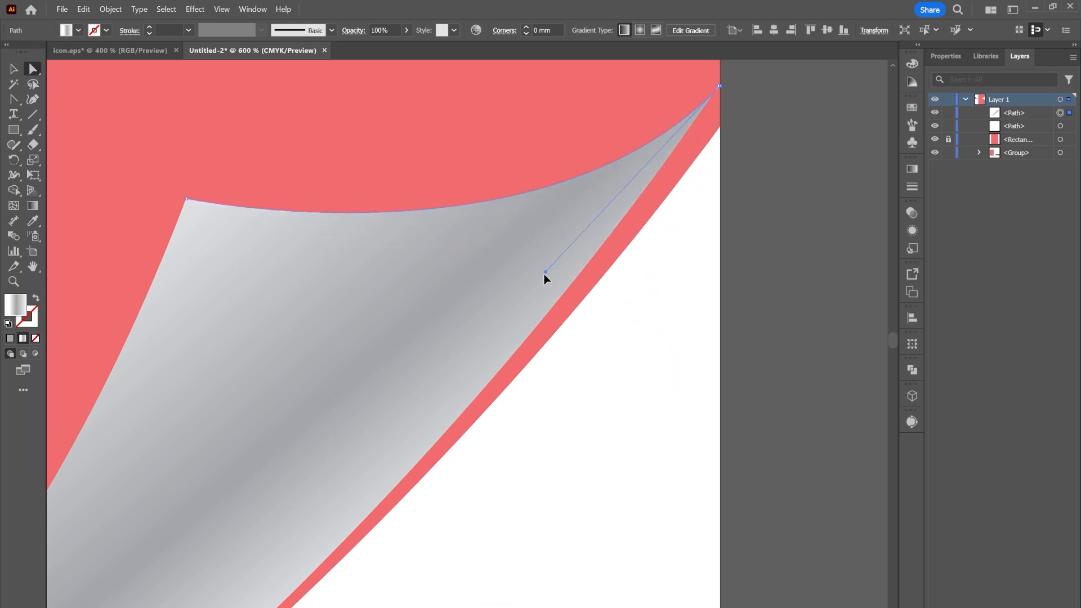
{"action": "left_click", "coordinate": [719, 86]}
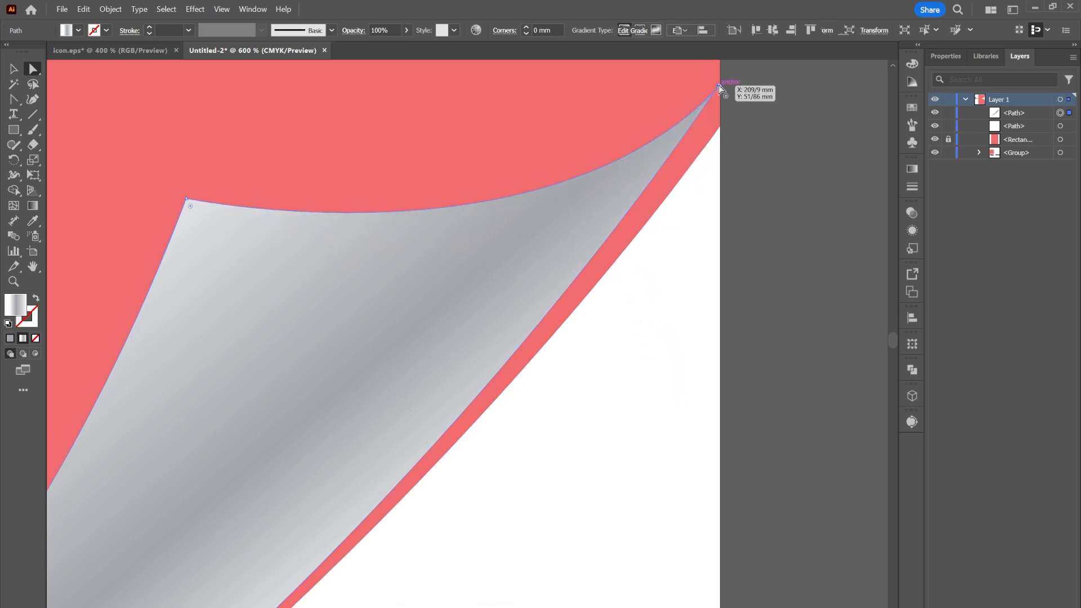
{"action": "left_click_drag", "start_coordinate": [719, 85], "coordinate": [720, 86]}
{"action": "left_click_drag", "start_coordinate": [546, 271], "coordinate": [512, 299]}
{"action": "key", "text": "ctrl+z"}
Raise the white shape's top anchor to meet the curl's right tip, closing the coral gap between them.
{"action": "left_click", "coordinate": [677, 299]}
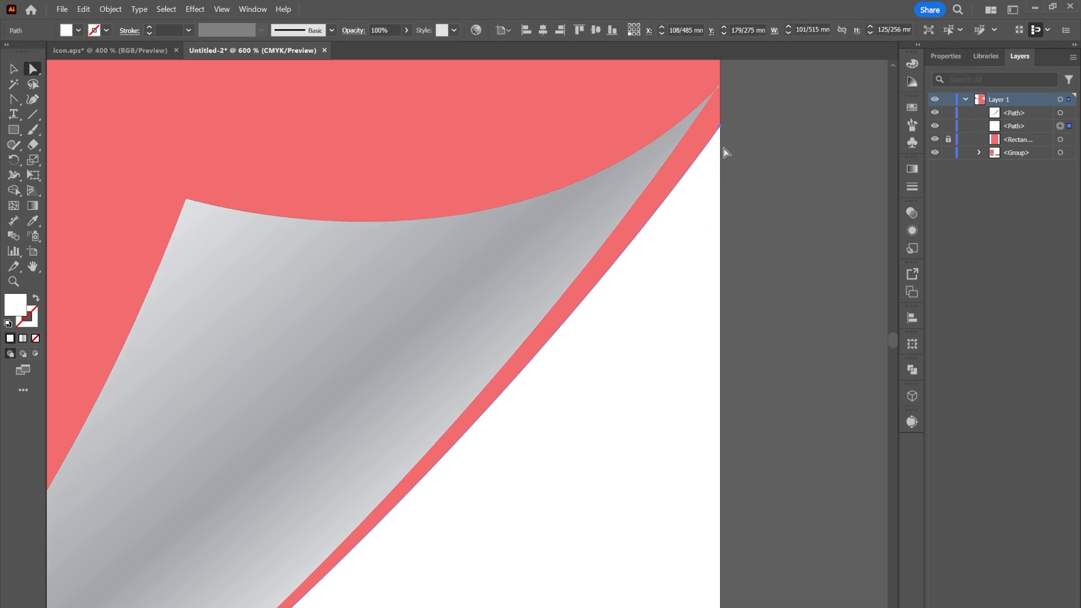
{"action": "left_click_drag", "start_coordinate": [721, 130], "coordinate": [721, 84]}
{"action": "left_click", "coordinate": [785, 225]}
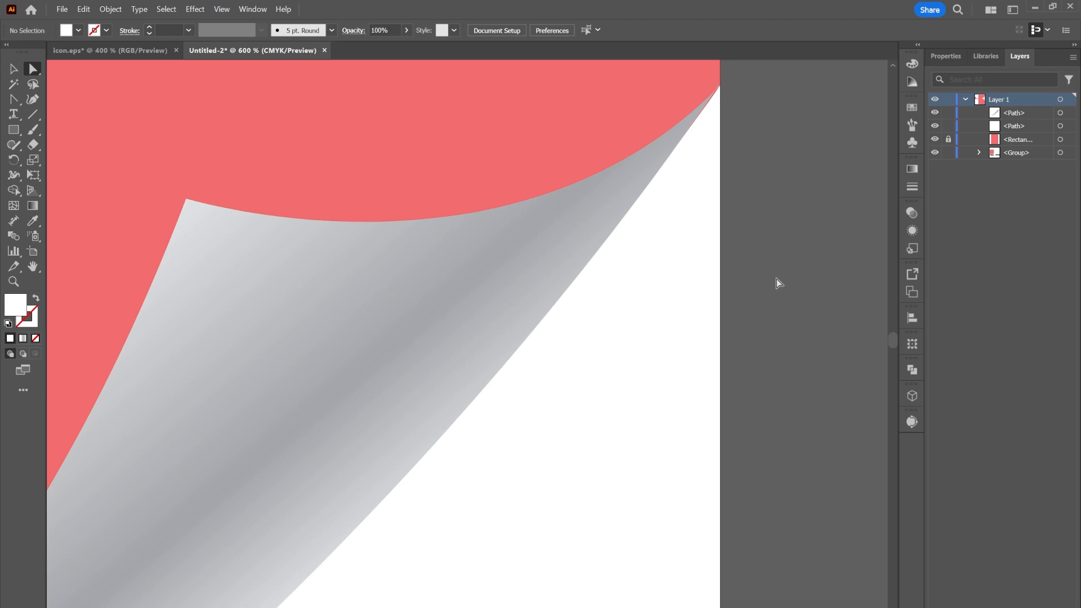
Draw a closed Pen path from the curl's left tip, bowed just outside its outer edge to near the top corner, returning across the curl.
{"action": "scroll", "coordinate": [777, 282], "scroll_direction": "down", "scroll_amount": 3}
{"action": "scroll", "coordinate": [777, 293], "scroll_direction": "down", "scroll_amount": 2}
{"action": "left_click_drag", "start_coordinate": [791, 354], "coordinate": [725, 179]}
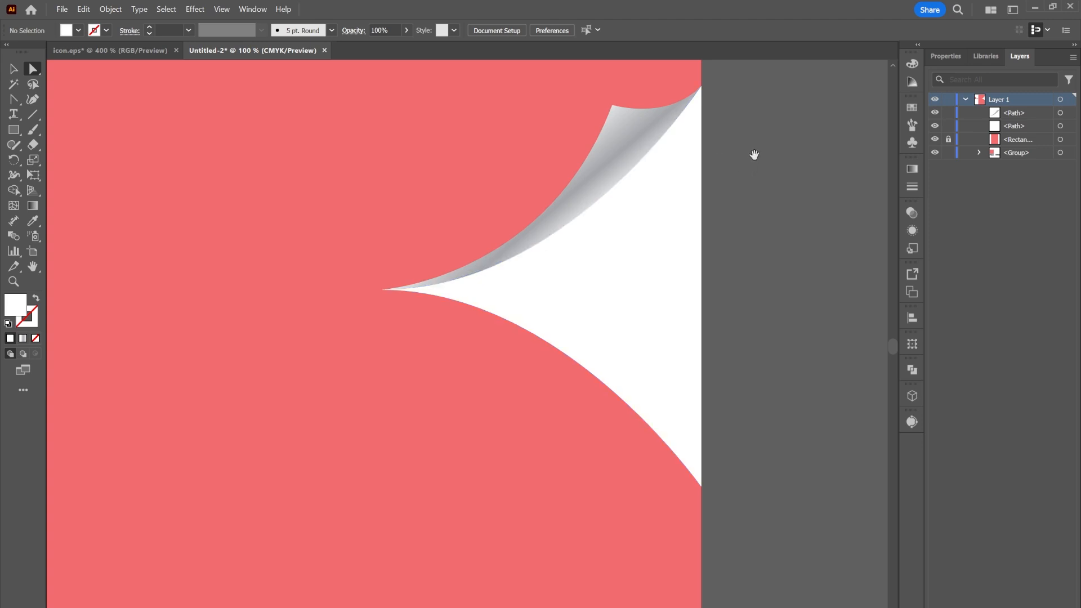
{"action": "left_click_drag", "start_coordinate": [752, 157], "coordinate": [768, 221]}
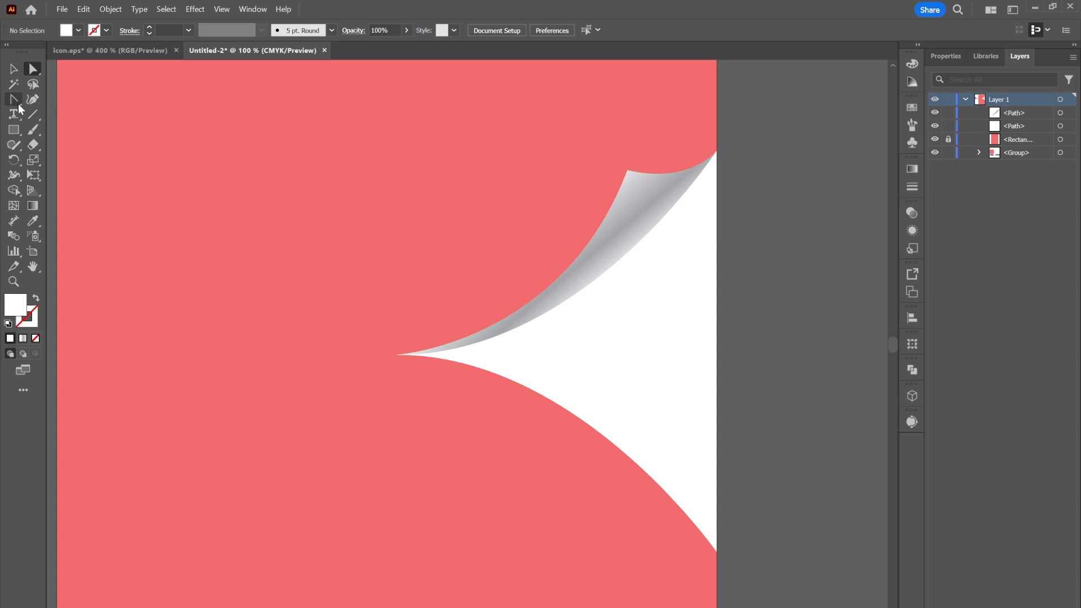
{"action": "left_click_drag", "start_coordinate": [19, 107], "coordinate": [51, 100]}
{"action": "left_click", "coordinate": [397, 355]}
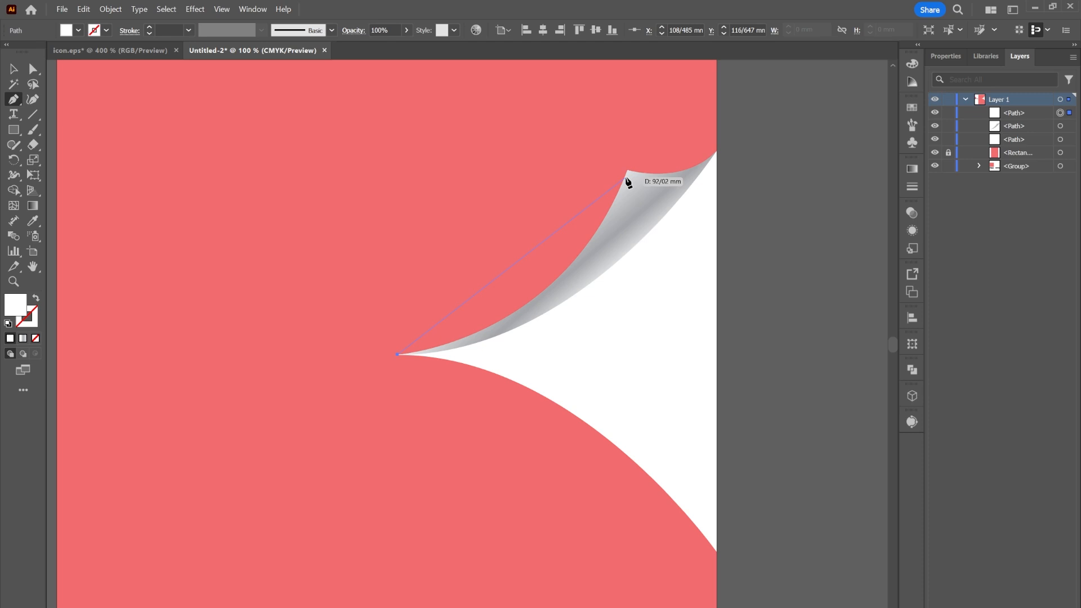
{"action": "left_click_drag", "start_coordinate": [618, 181], "coordinate": [631, 153]}
{"action": "left_click_drag", "start_coordinate": [644, 74], "coordinate": [684, 101]}
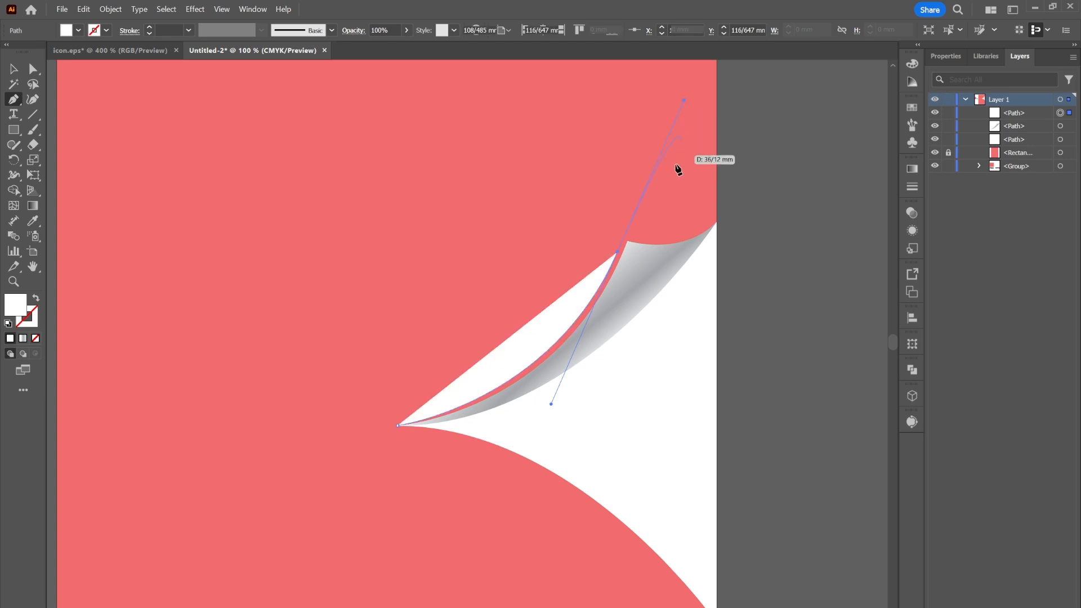
{"action": "left_click", "coordinate": [617, 251]}
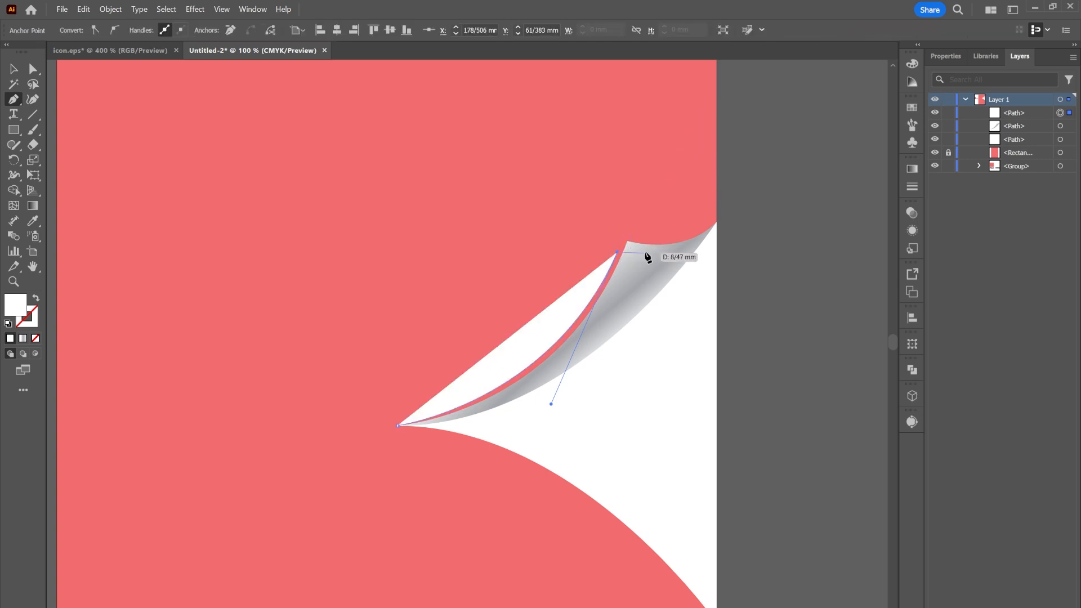
{"action": "left_click_drag", "start_coordinate": [655, 252], "coordinate": [347, 424]}
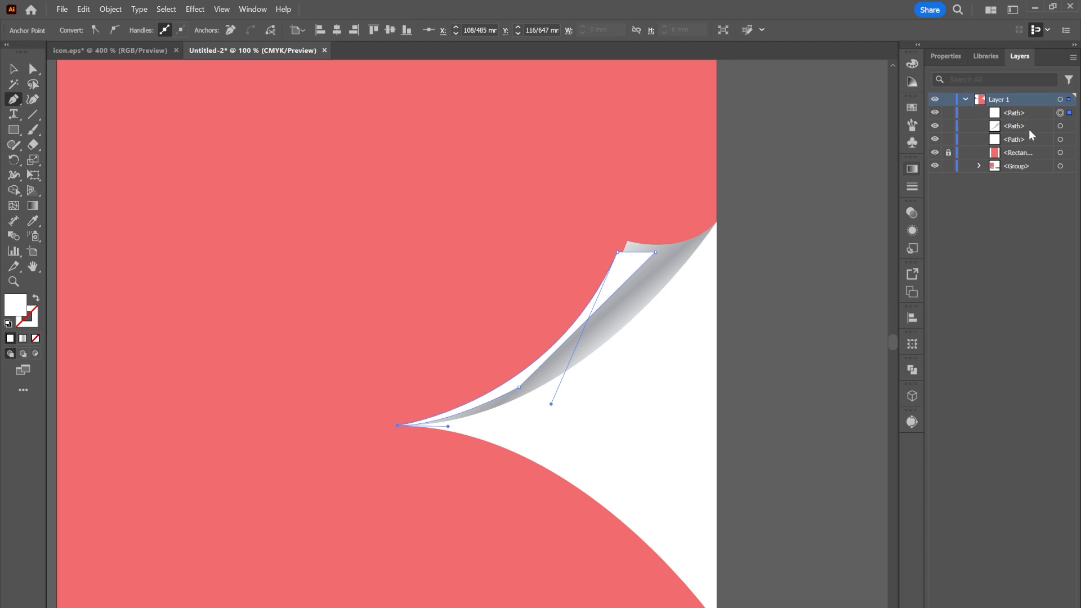
Stack the new path beneath the gradient curl and place its top anchor on the curl's top corner.
{"action": "left_click_drag", "start_coordinate": [1011, 116], "coordinate": [1026, 130]}
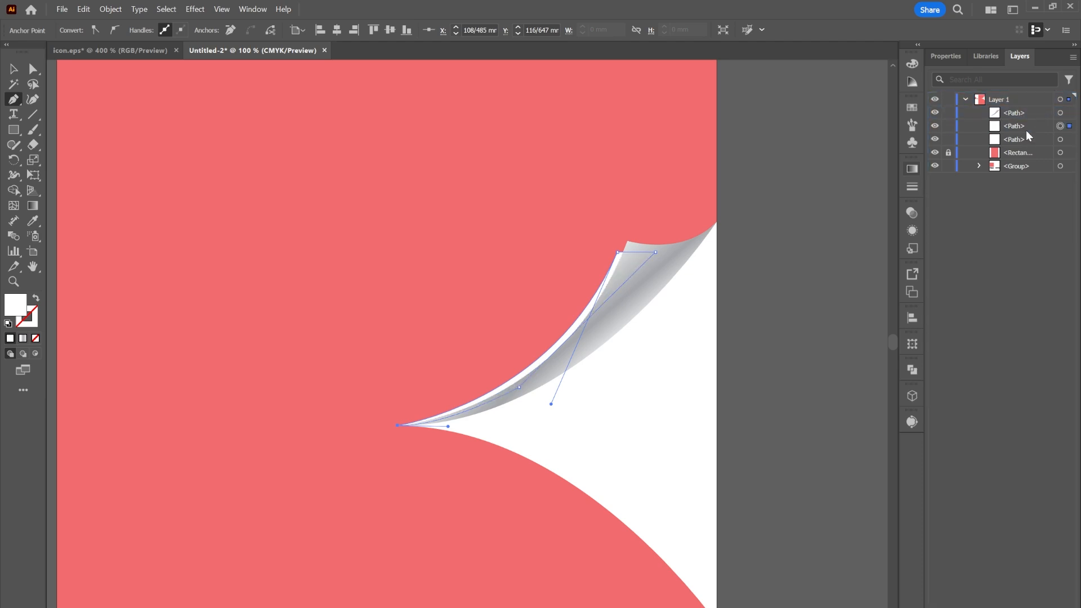
{"action": "left_click", "coordinate": [13, 69]}
{"action": "left_click", "coordinate": [32, 69]}
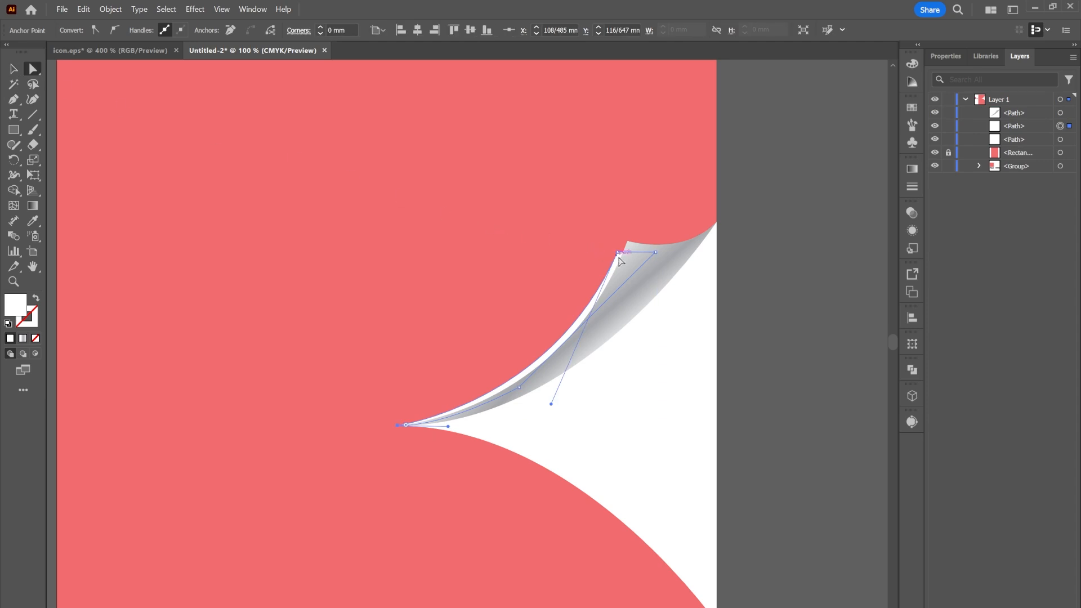
{"action": "scroll", "coordinate": [630, 258], "scroll_direction": "up", "scroll_amount": 3, "text": "alt"}
{"action": "left_click_drag", "start_coordinate": [588, 246], "coordinate": [619, 212]}
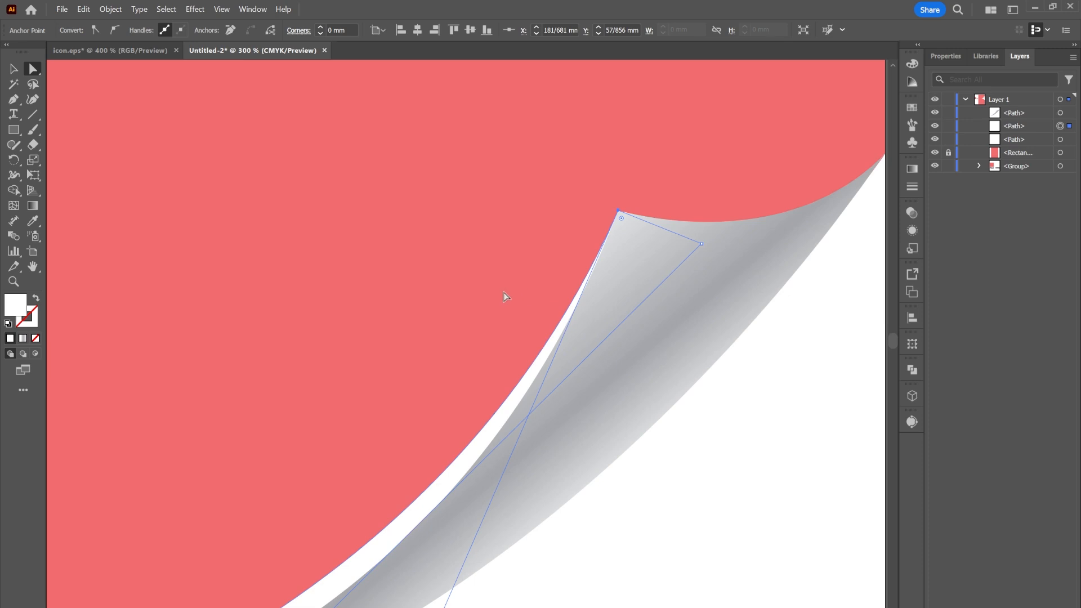
Adjust the curve handle at the underlying path's left tip so its inner edge stays within the curl.
{"action": "scroll", "coordinate": [504, 297], "scroll_direction": "down", "scroll_amount": 3, "text": "alt"}
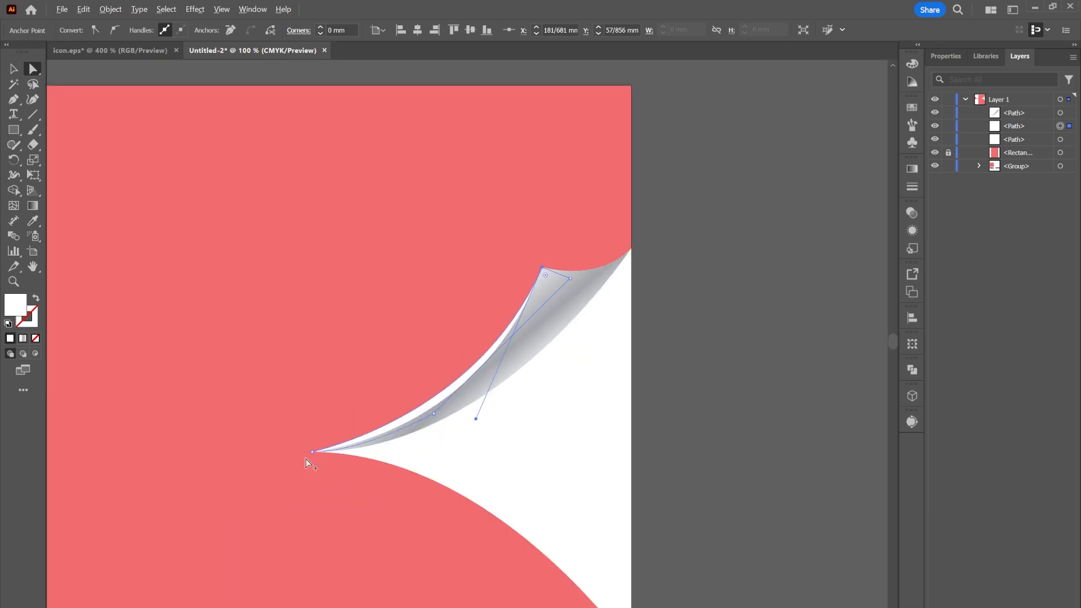
{"action": "scroll", "coordinate": [307, 458], "scroll_direction": "up", "scroll_amount": 3, "text": "alt"}
{"action": "left_click_drag", "start_coordinate": [328, 437], "coordinate": [512, 459]}
{"action": "key", "text": "ctrl+z"}
{"action": "left_click", "coordinate": [487, 398]}
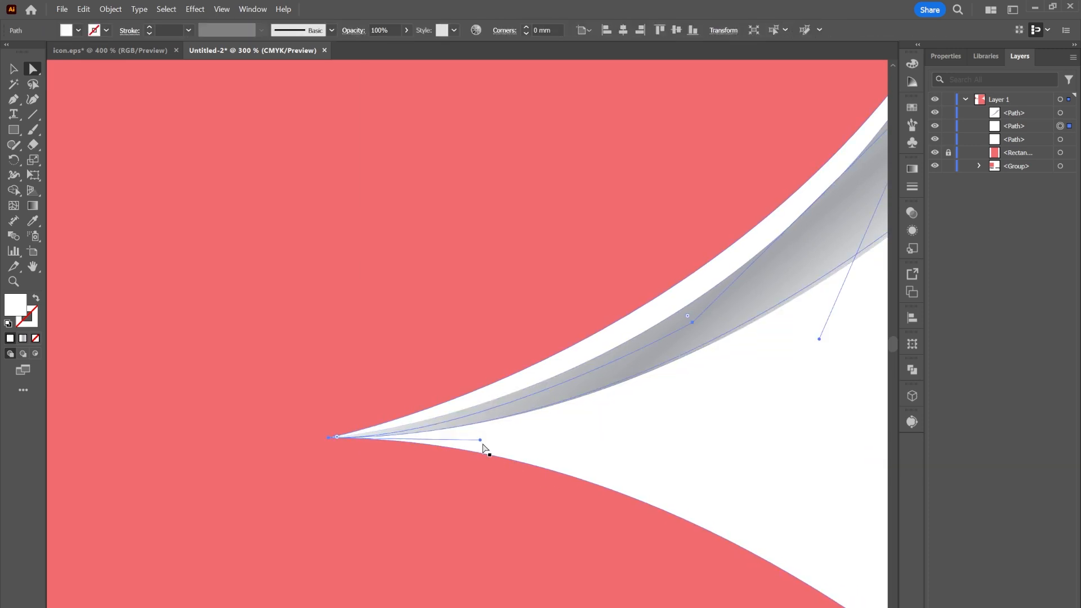
{"action": "left_click_drag", "start_coordinate": [480, 439], "coordinate": [546, 427]}
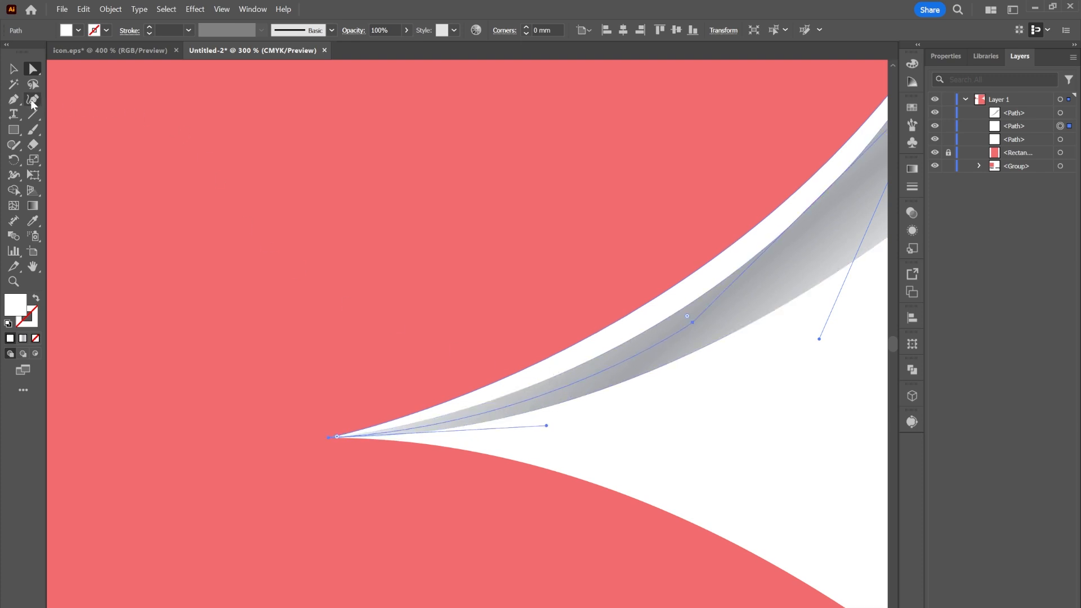
{"action": "left_click_drag", "start_coordinate": [15, 100], "coordinate": [52, 145]}
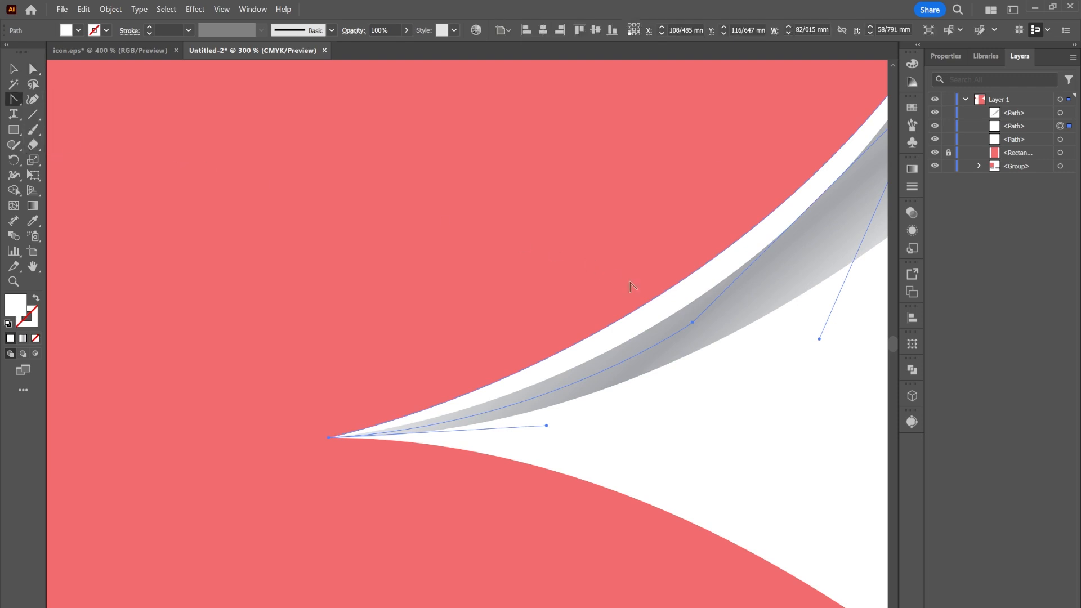
{"action": "mouse_move", "coordinate": [662, 297]}
{"action": "left_mouse_down"}
{"action": "mouse_move", "coordinate": [685, 295]}
{"action": "mouse_move", "coordinate": [672, 300]}
{"action": "mouse_move", "coordinate": [678, 309]}
{"action": "left_mouse_up"}
Fill the path beneath the curl with black 000000.
{"action": "scroll", "coordinate": [720, 356], "scroll_direction": "down", "scroll_amount": 2}
{"action": "scroll", "coordinate": [720, 355], "scroll_direction": "down", "scroll_amount": 1}
{"action": "left_click_drag", "start_coordinate": [782, 297], "coordinate": [639, 299]}
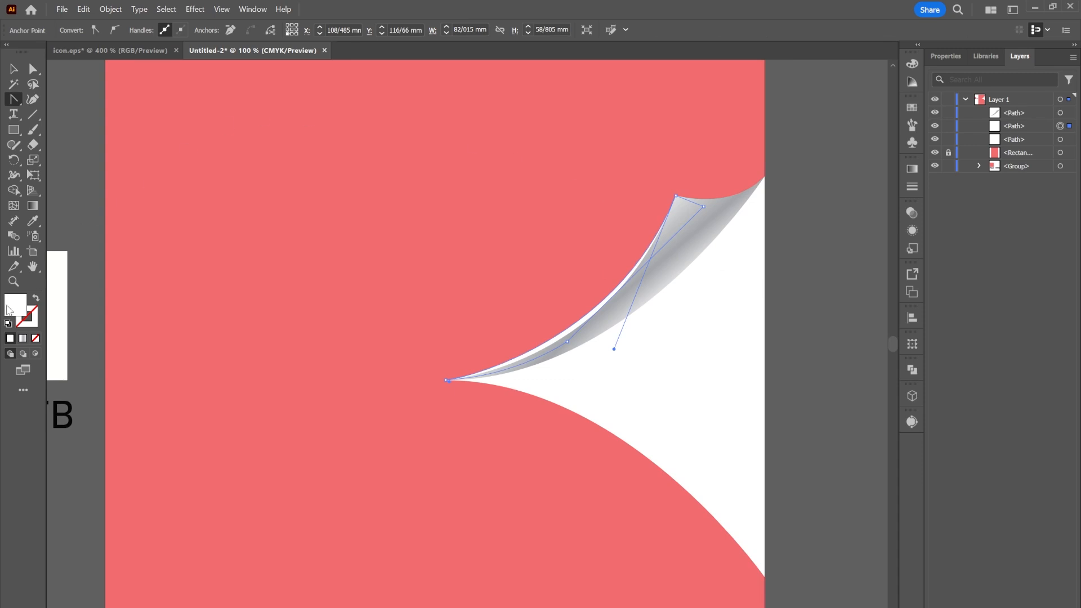
{"action": "left_click_drag", "start_coordinate": [792, 340], "coordinate": [696, 380]}
{"action": "left_click", "coordinate": [1000, 215]}
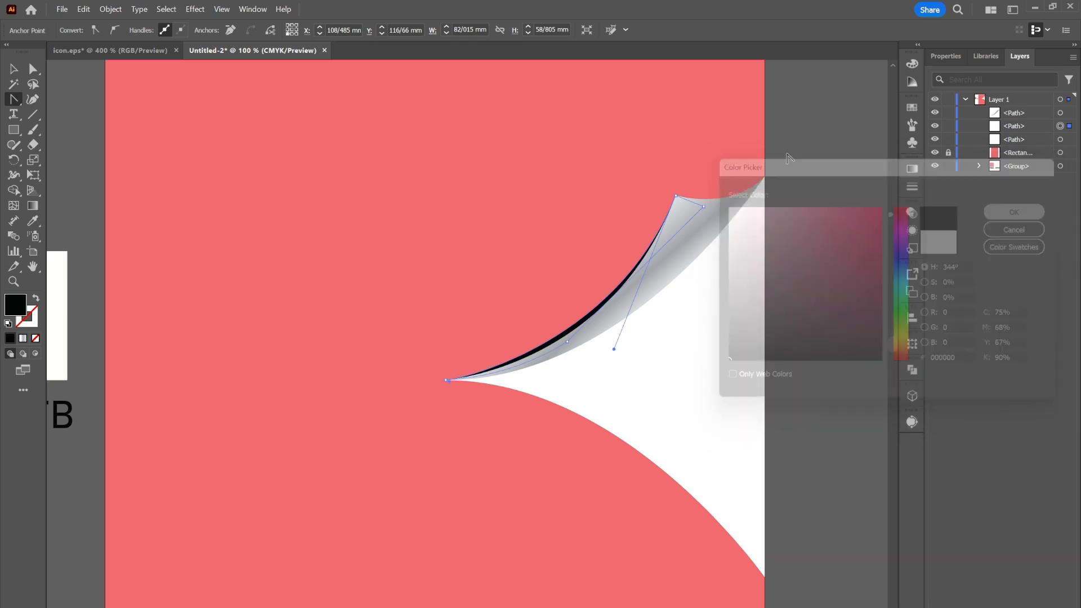
Apply a Gaussian Blur with a radius of about 7.6 pixels to the black path beneath the curl.
{"action": "left_click", "coordinate": [195, 9]}
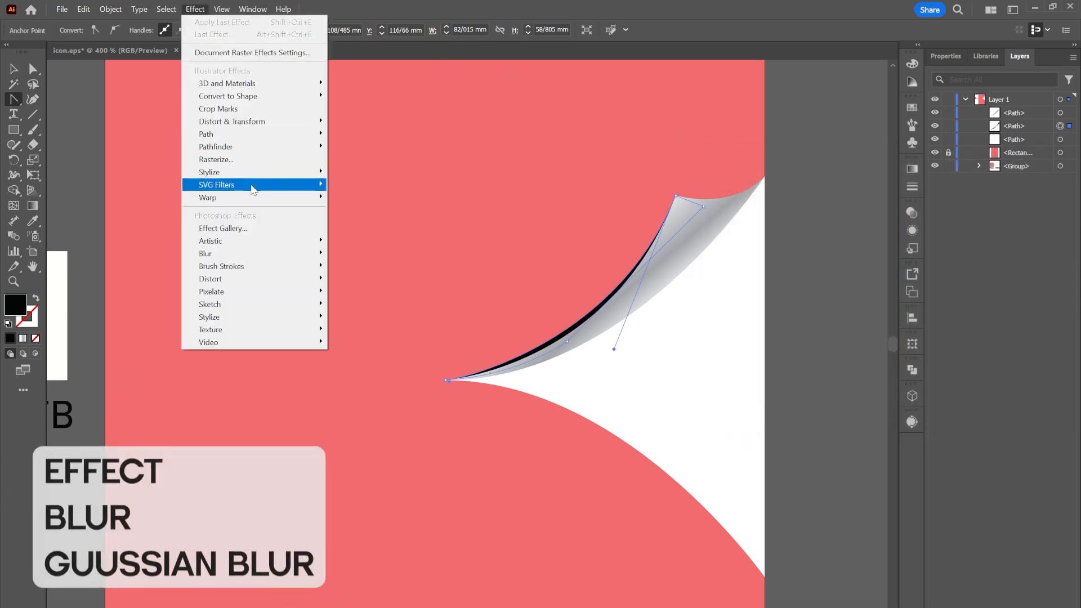
{"action": "mouse_move", "coordinate": [254, 256]}
{"action": "left_click", "coordinate": [360, 255]}
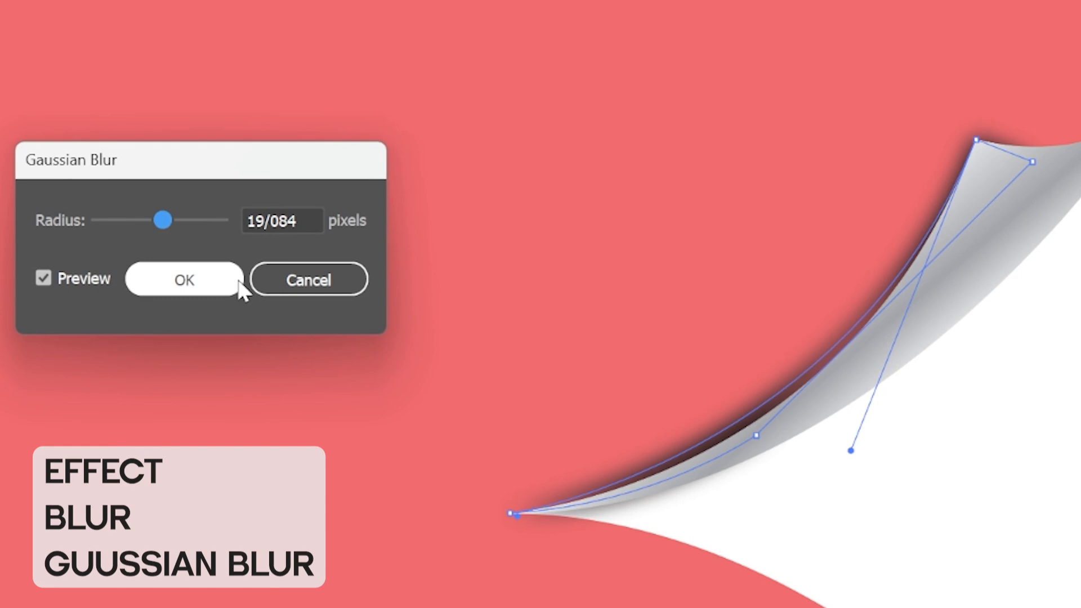
{"action": "mouse_move", "coordinate": [163, 219]}
{"action": "left_mouse_down"}
{"action": "mouse_move", "coordinate": [136, 215]}
{"action": "mouse_move", "coordinate": [147, 215]}
{"action": "left_mouse_up"}
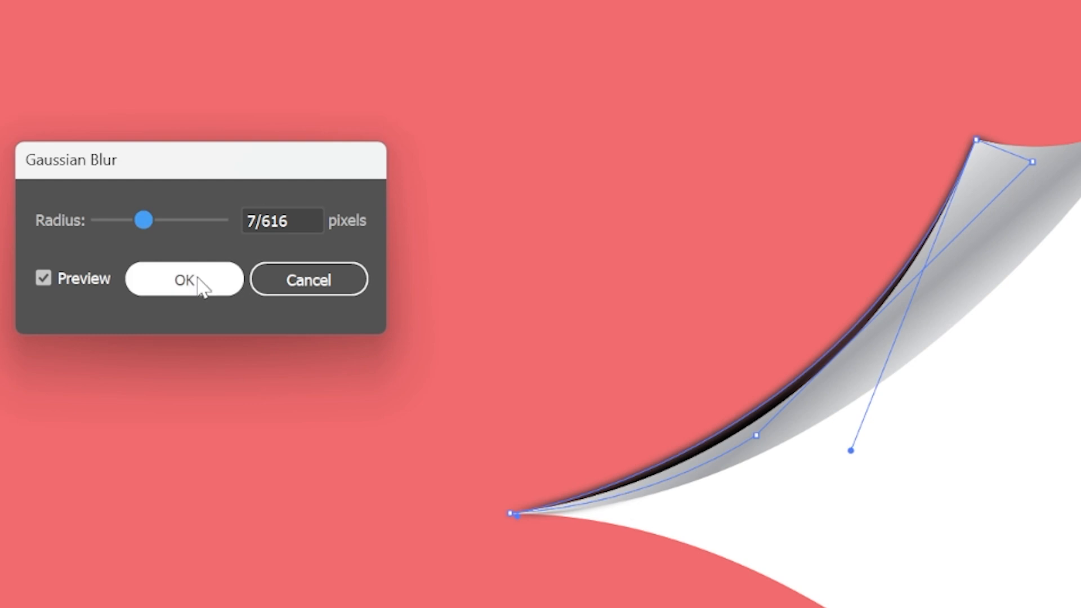
{"action": "left_click", "coordinate": [187, 288]}
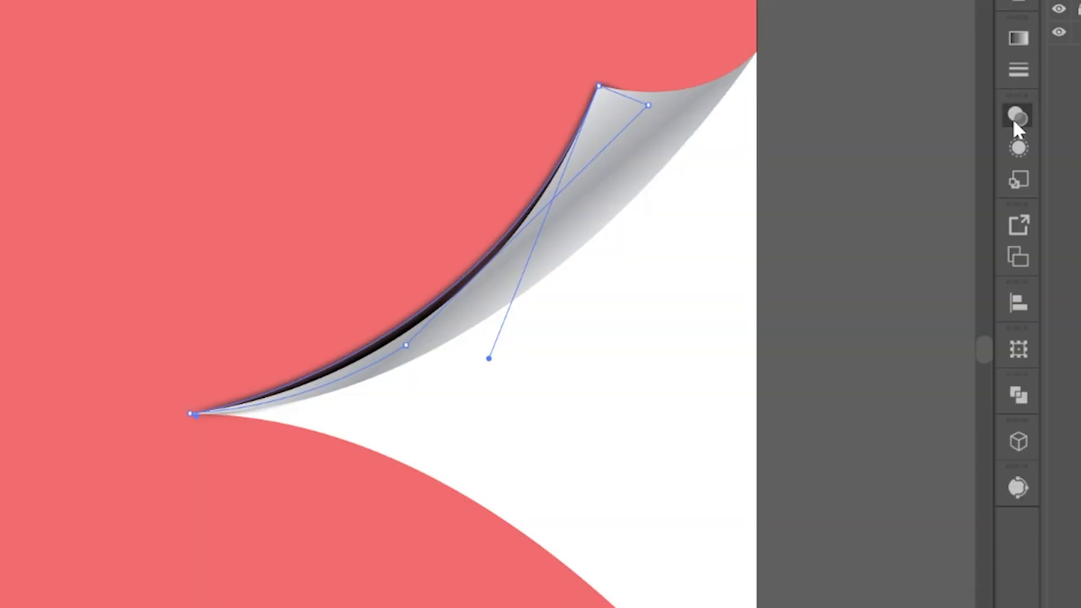
Reduce the opacity of the blurred black shadow path beneath the curl to 26%.
{"action": "left_click", "coordinate": [909, 209]}
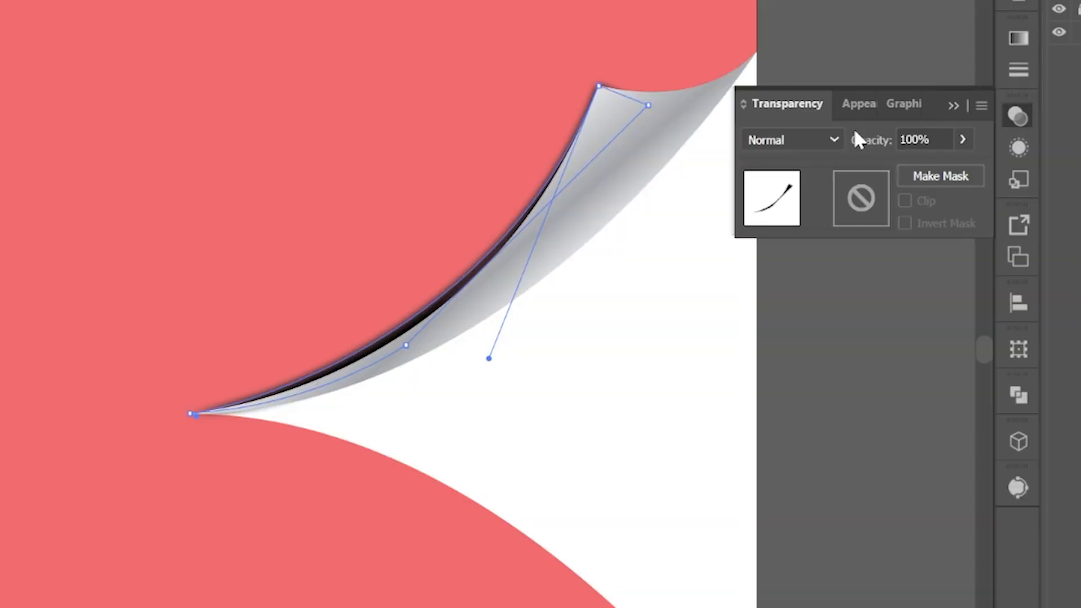
{"action": "left_click", "coordinate": [958, 144]}
{"action": "left_click_drag", "start_coordinate": [955, 167], "coordinate": [898, 164]}
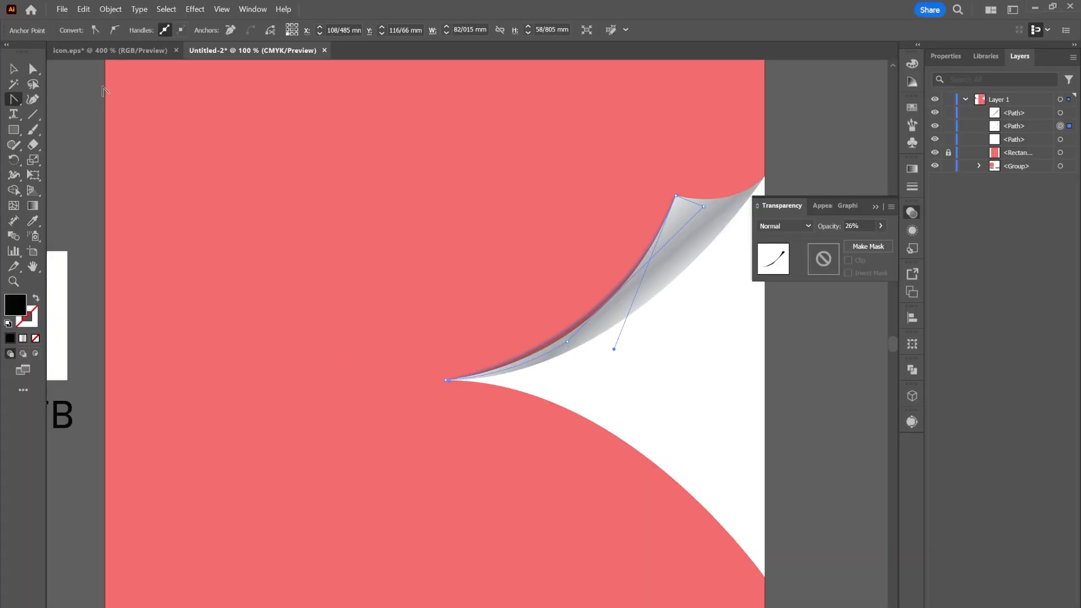
{"action": "left_click", "coordinate": [13, 68]}
{"action": "left_click", "coordinate": [368, 277]}
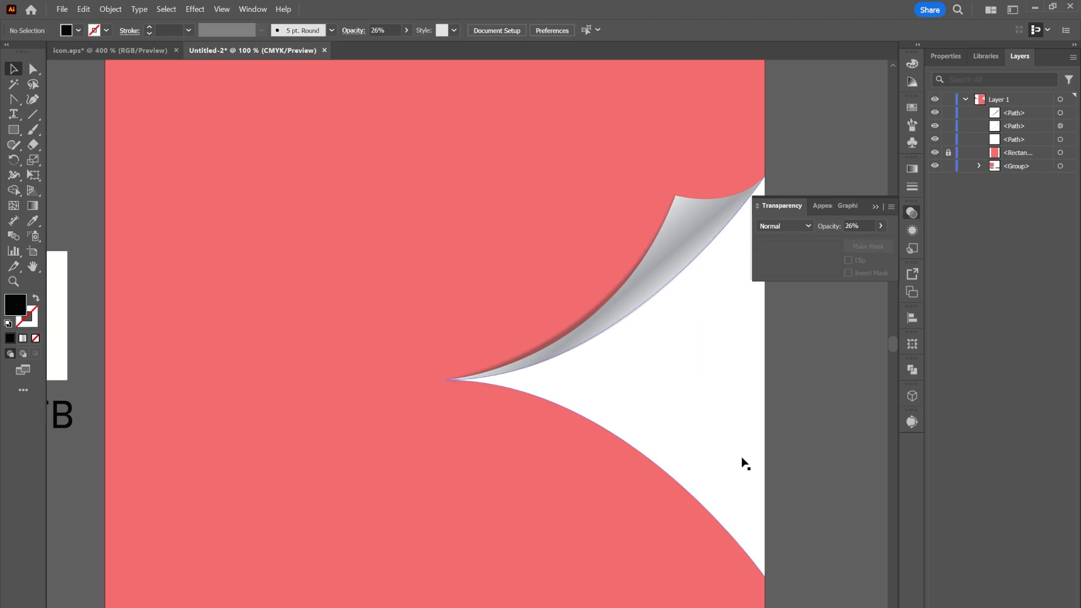
Duplicate the gradient curl together with its shadow path by copying both and pasting them in front.
{"action": "left_click_drag", "start_coordinate": [867, 409], "coordinate": [769, 374]}
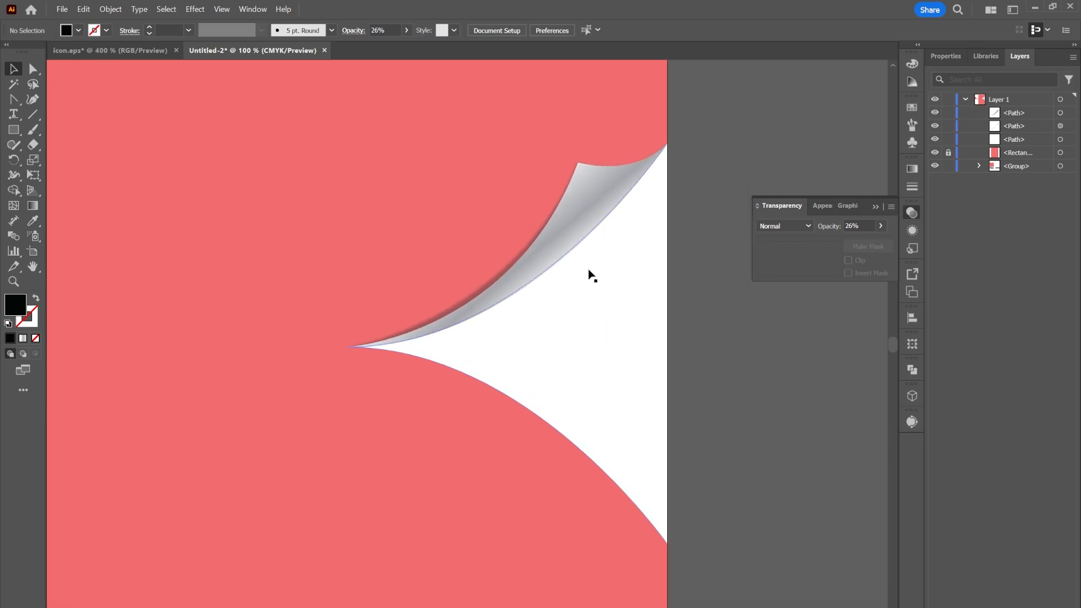
{"action": "left_click", "coordinate": [596, 227]}
{"action": "right_click", "coordinate": [586, 214]}
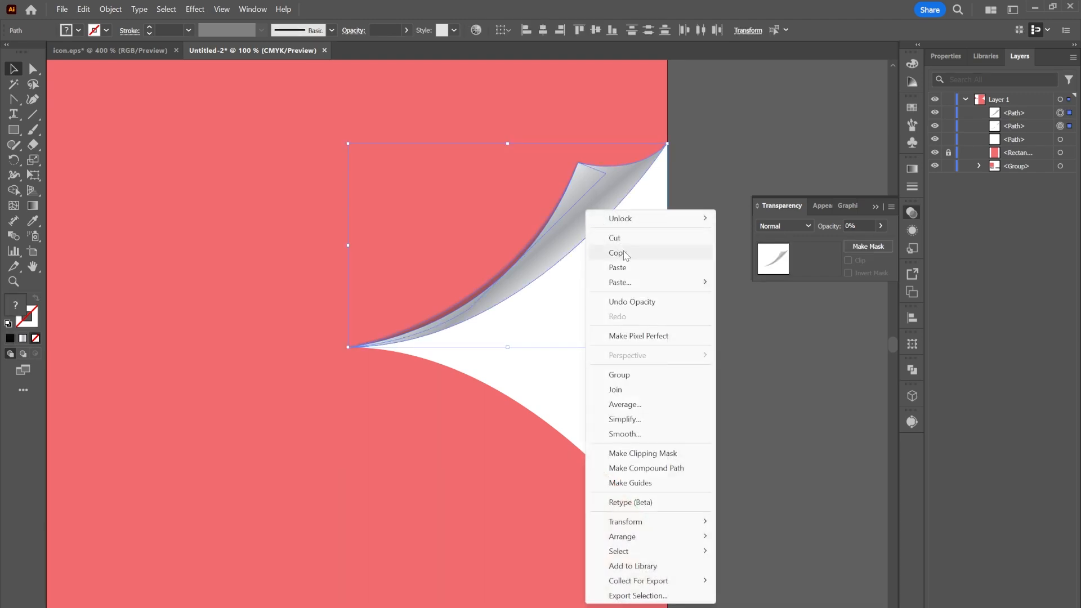
{"action": "left_click", "coordinate": [622, 251]}
{"action": "right_click", "coordinate": [586, 207]}
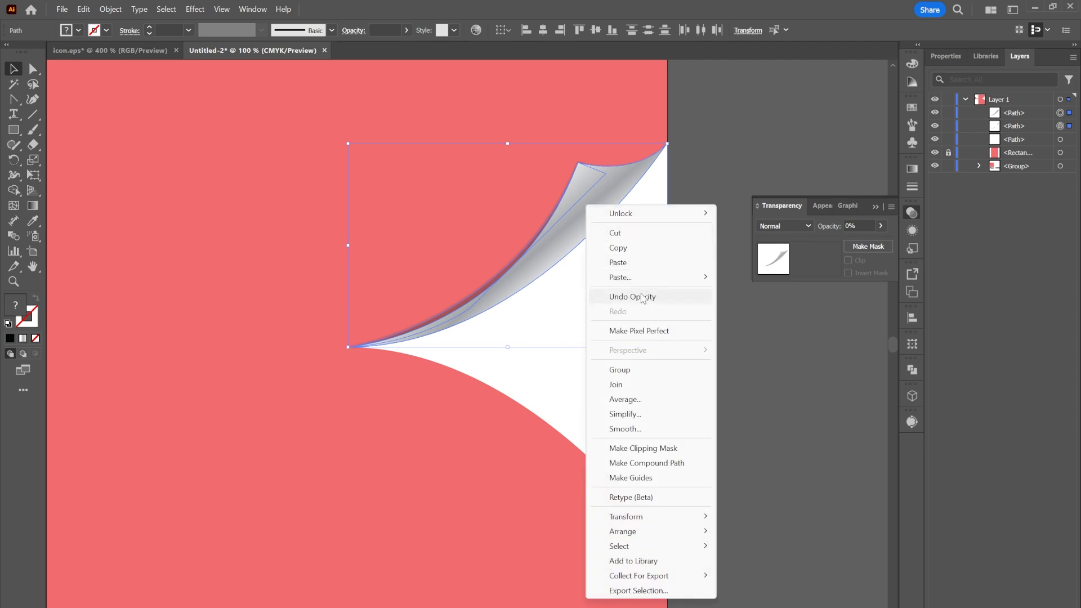
{"action": "mouse_move", "coordinate": [655, 277]}
{"action": "left_click", "coordinate": [747, 277]}
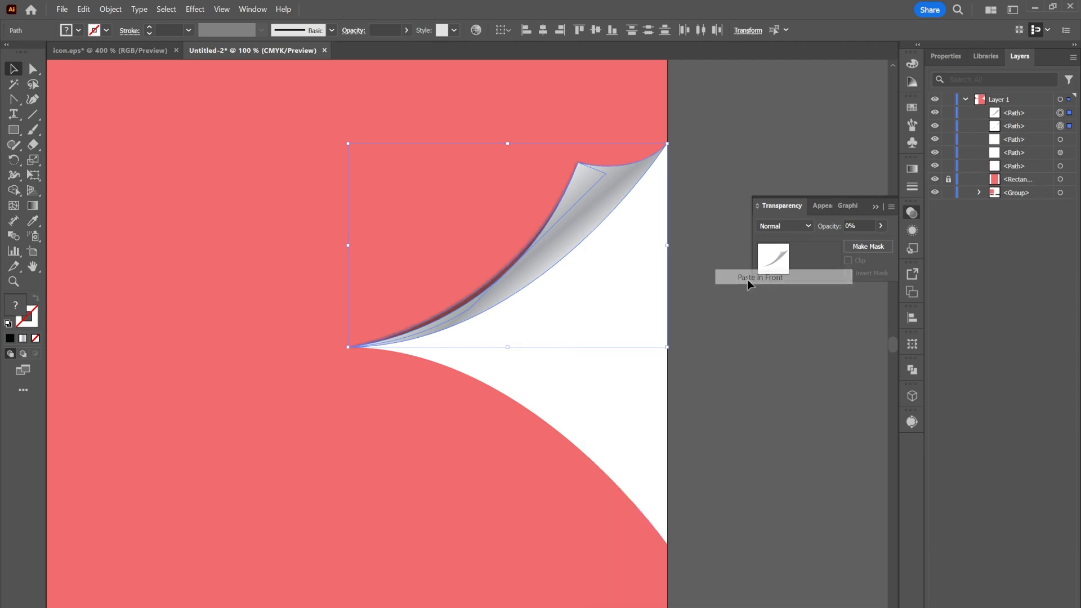
Flip the duplicated curl and shadow vertically and place them along the lower edge of the white opening.
{"action": "left_click", "coordinate": [960, 58]}
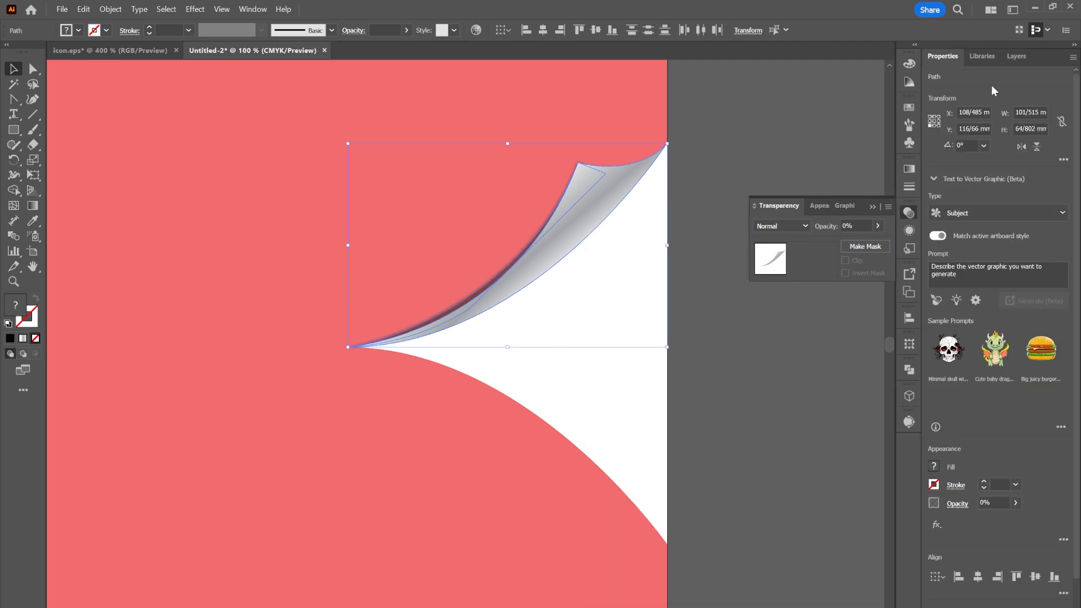
{"action": "left_click", "coordinate": [1036, 147]}
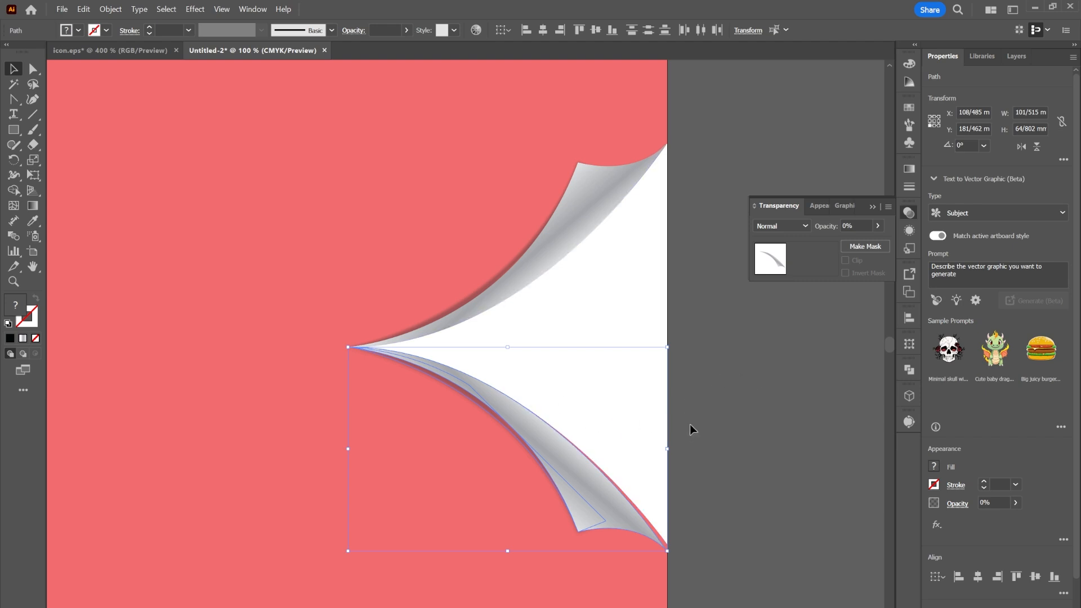
{"action": "left_click", "coordinate": [755, 355]}
Move the white shape's lower-right anchor down to the tip of the flipped curl to close the coral gap.
{"action": "left_click", "coordinate": [648, 362]}
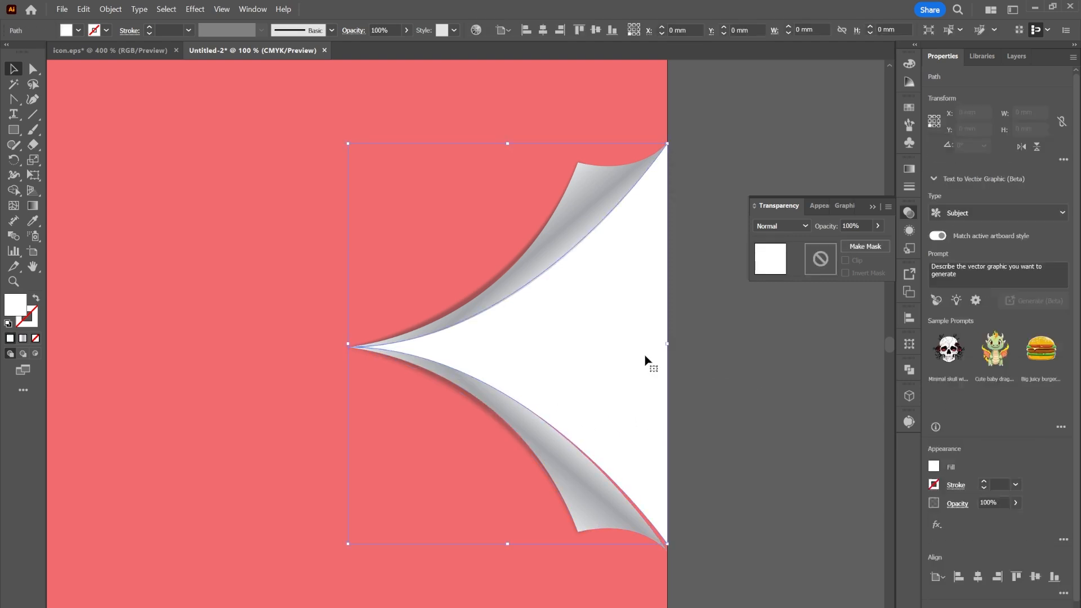
{"action": "left_click", "coordinate": [35, 71]}
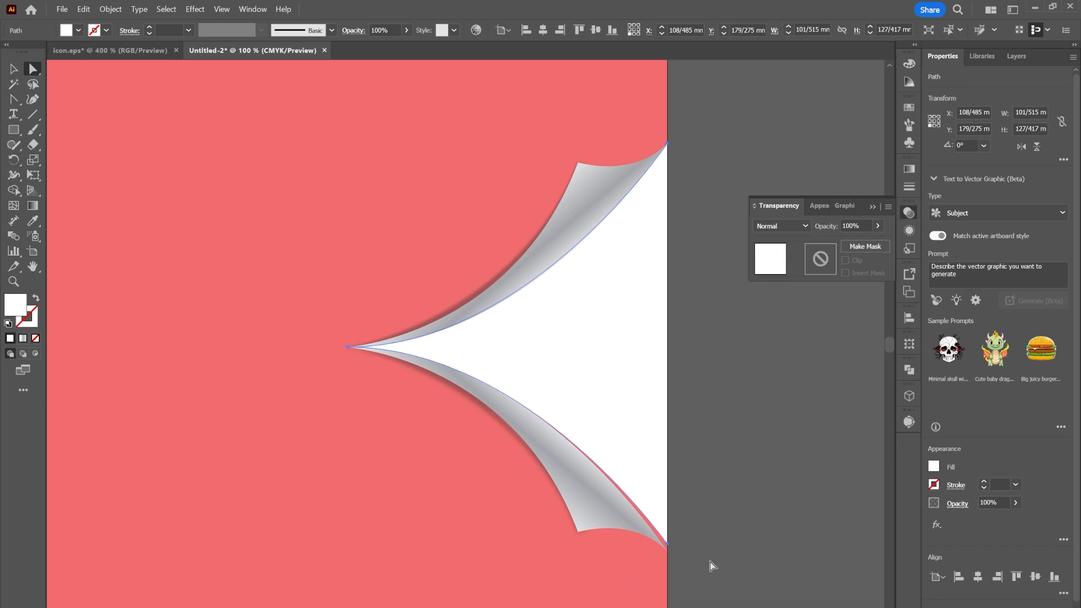
{"action": "scroll", "coordinate": [671, 561], "scroll_direction": "up", "scroll_amount": 6}
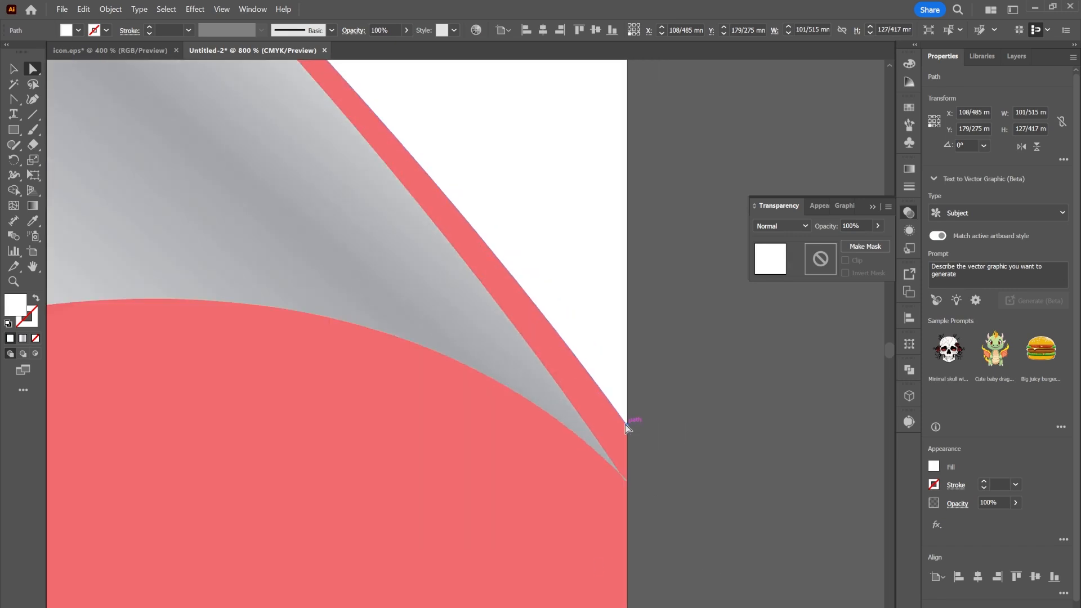
{"action": "left_click_drag", "start_coordinate": [626, 428], "coordinate": [626, 482]}
{"action": "left_click", "coordinate": [634, 494]}
Copy the airplane image from the icon.eps document and paste it into the 109.ai design.
{"action": "scroll", "coordinate": [565, 494], "scroll_direction": "down", "scroll_amount": 8}
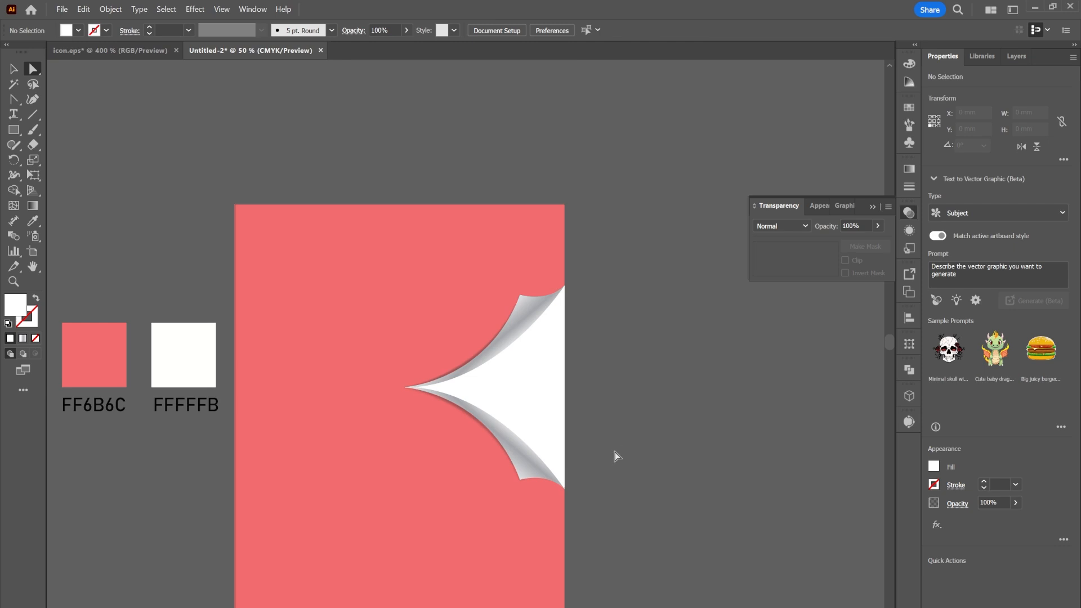
{"action": "left_click_drag", "start_coordinate": [393, 310], "coordinate": [425, 233]}
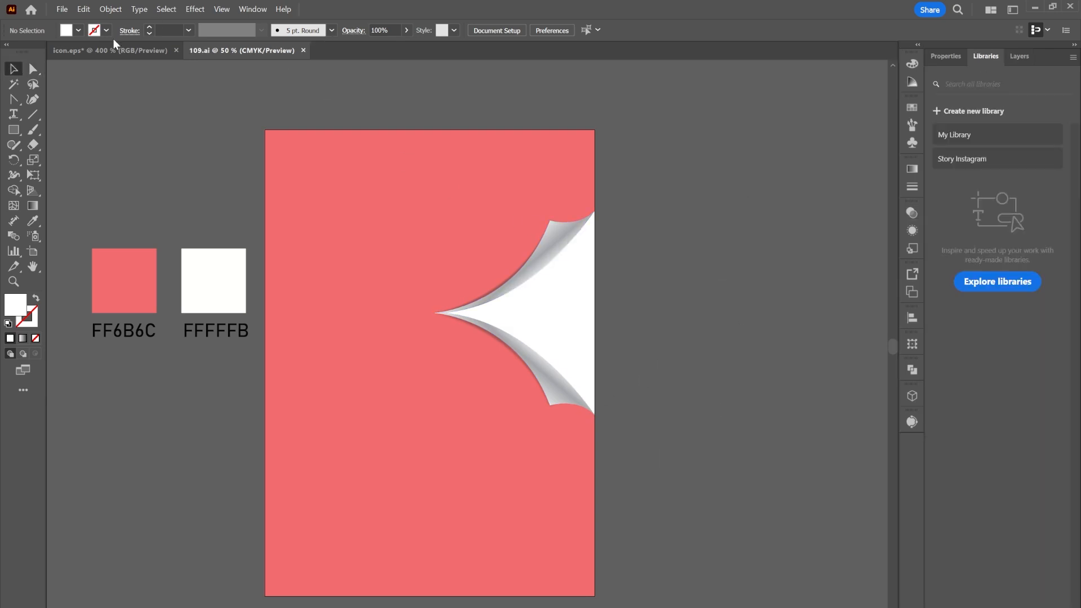
{"action": "left_click", "coordinate": [111, 47]}
{"action": "scroll", "coordinate": [483, 259], "scroll_direction": "up", "scroll_amount": 5}
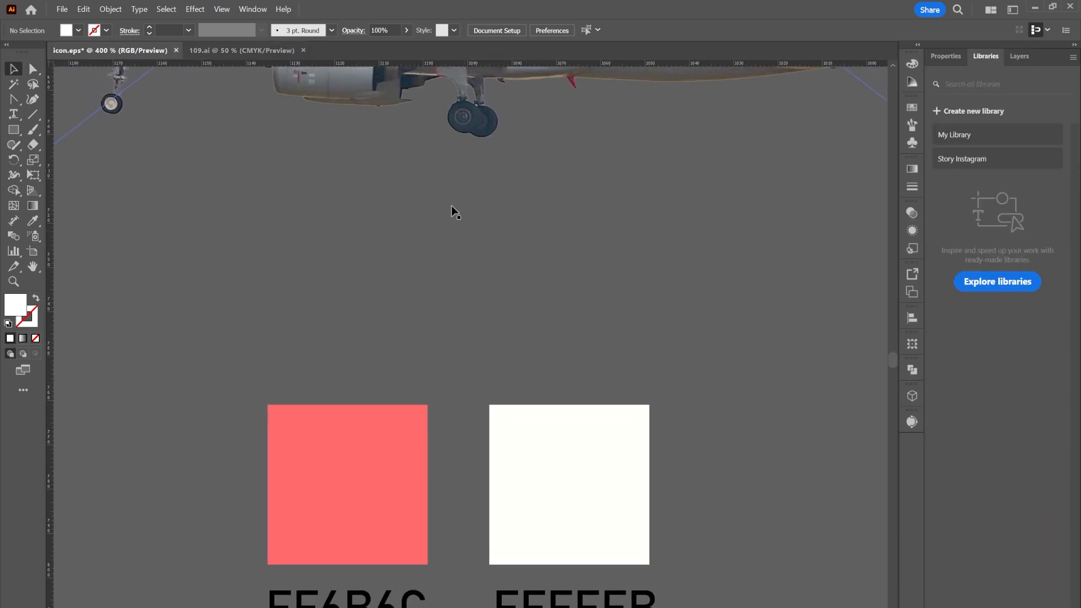
{"action": "left_click", "coordinate": [430, 102]}
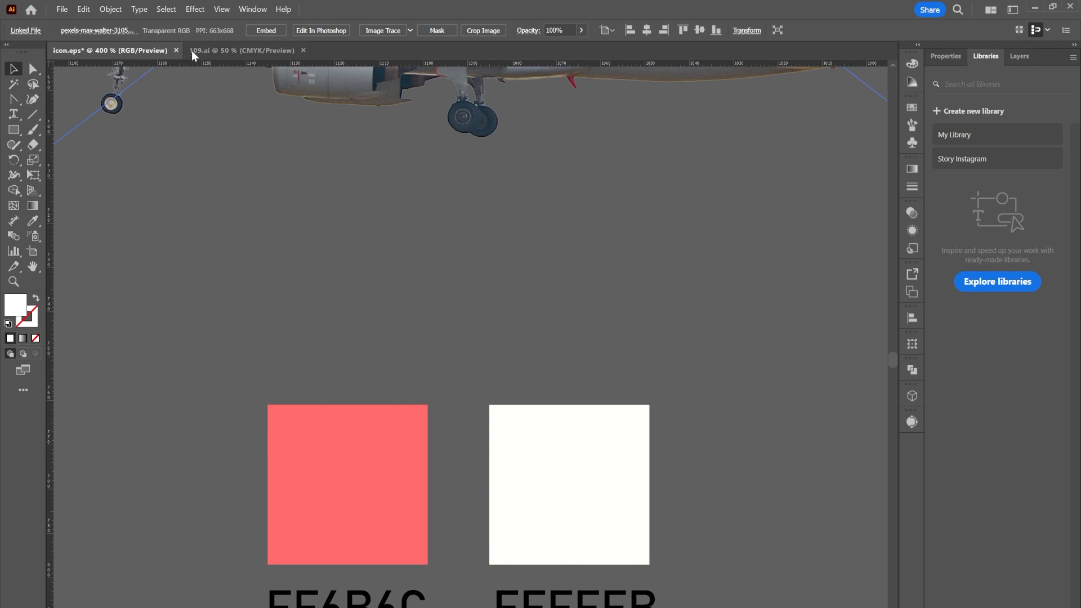
{"action": "key", "text": "ctrl+Tab"}
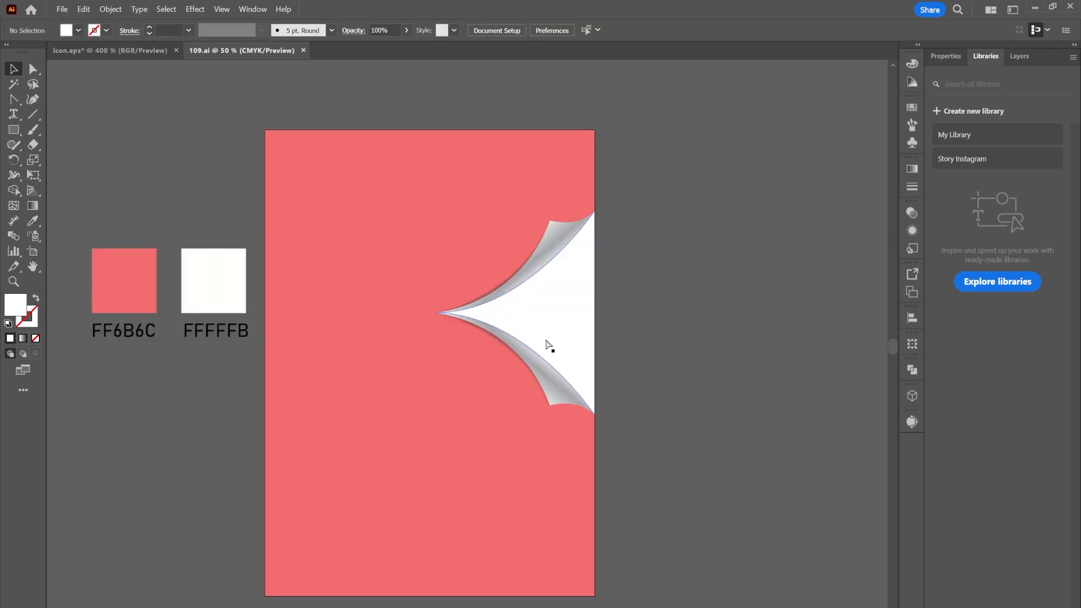
{"action": "key", "text": "ctrl+v"}
Position the airplane so its tail meets the pointed tip where the two curls join.
{"action": "left_click_drag", "start_coordinate": [611, 349], "coordinate": [668, 347]}
{"action": "left_click_drag", "start_coordinate": [521, 370], "coordinate": [439, 310]}
{"action": "left_click_drag", "start_coordinate": [234, 286], "coordinate": [305, 281]}
{"action": "left_click_drag", "start_coordinate": [456, 307], "coordinate": [418, 316]}
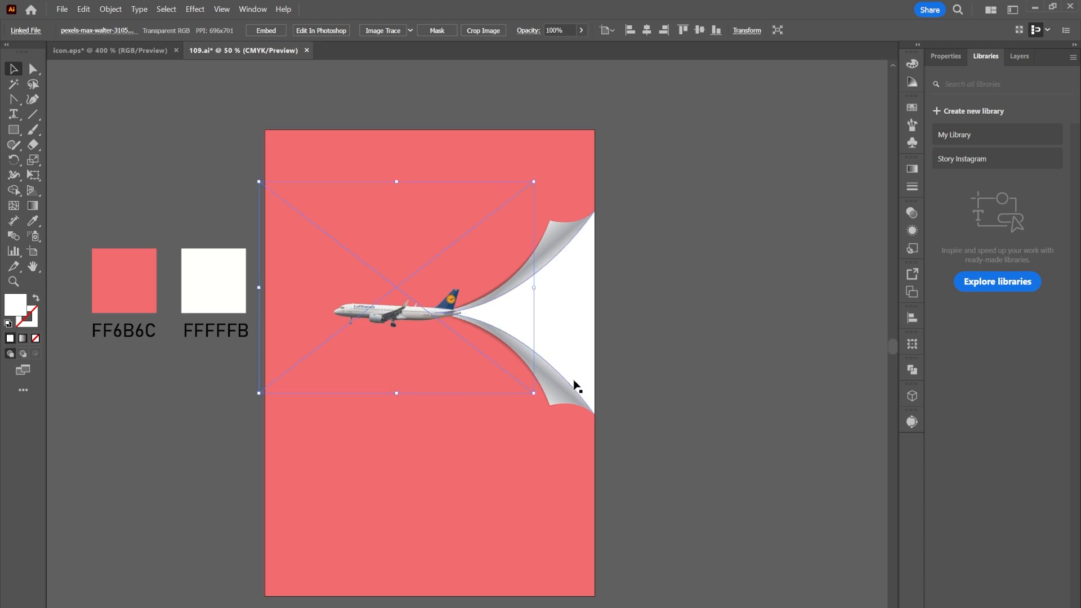
{"action": "scroll", "coordinate": [442, 335], "scroll_direction": "up", "scroll_amount": 6}
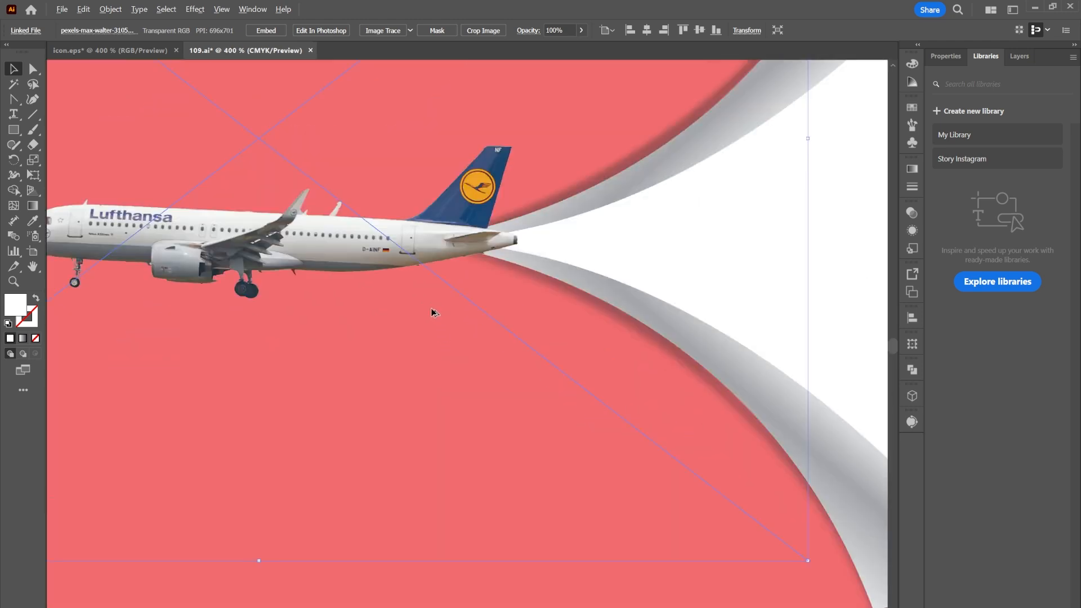
{"action": "scroll", "coordinate": [434, 312], "scroll_direction": "down", "scroll_amount": 5}
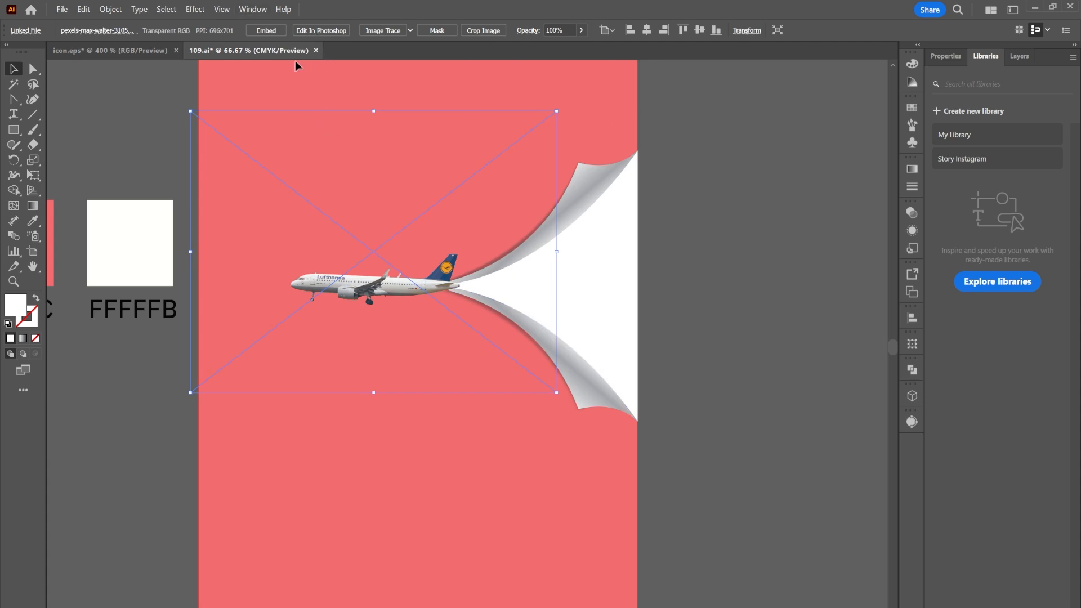
Apply a Drop Shadow effect to the airplane image with X and Y offsets of 2 mm each.
{"action": "left_click", "coordinate": [192, 9]}
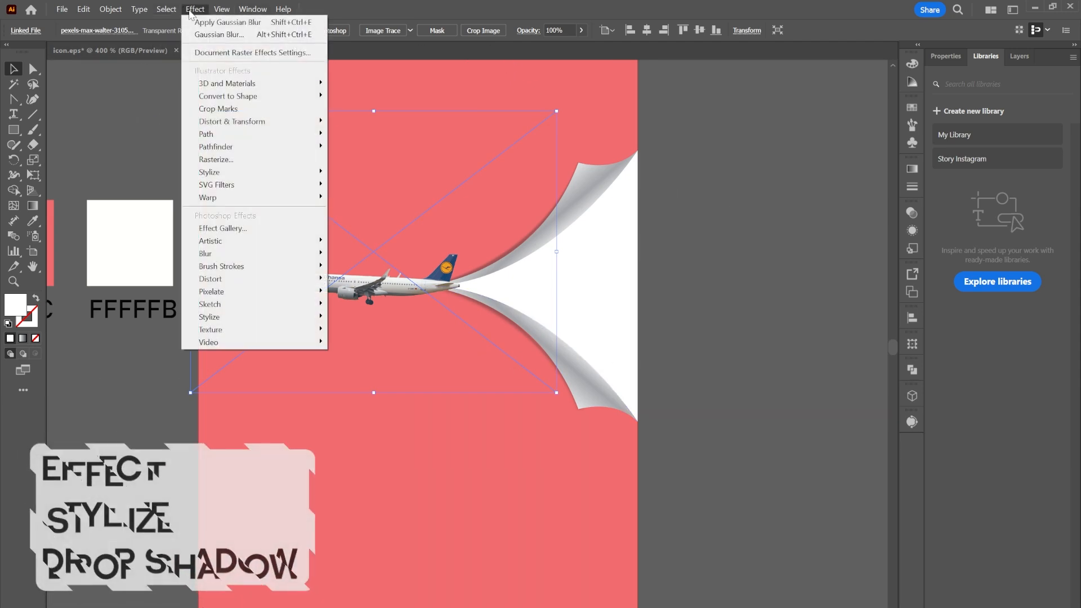
{"action": "mouse_move", "coordinate": [234, 174]}
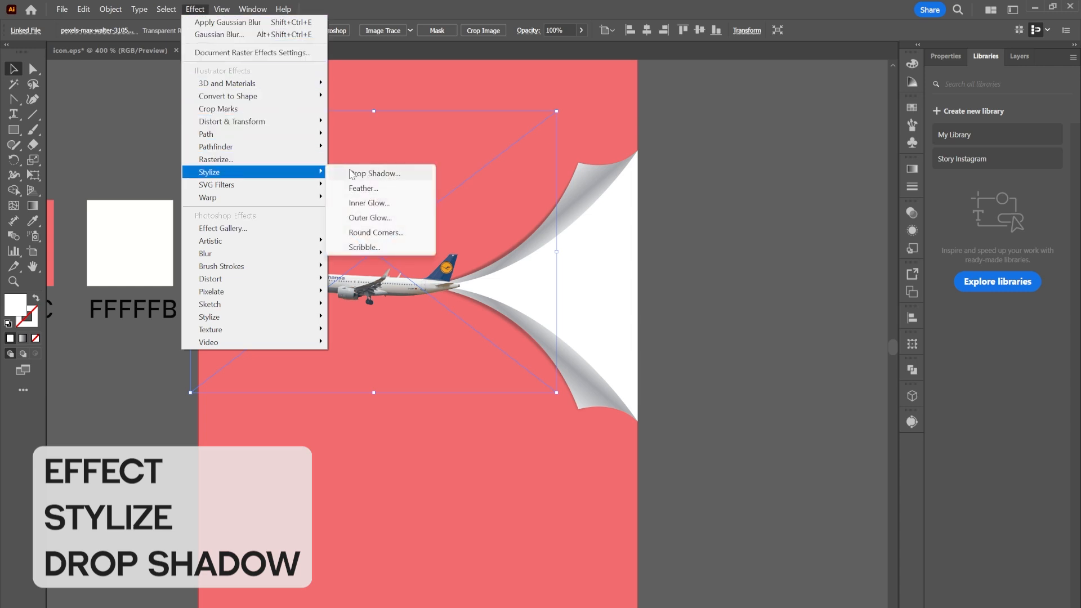
{"action": "left_click", "coordinate": [361, 173]}
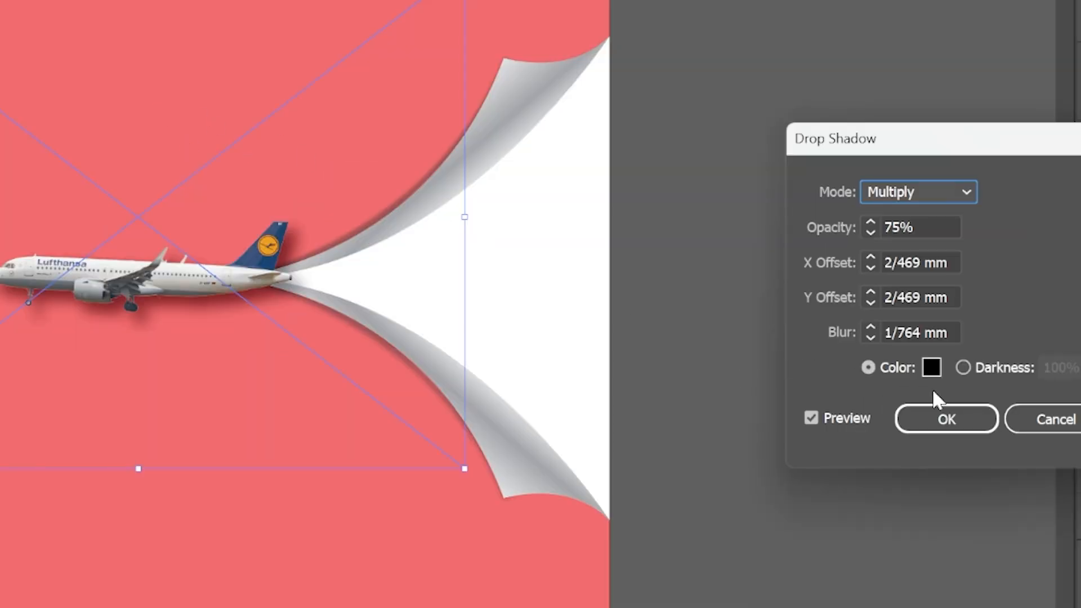
{"action": "left_click", "coordinate": [889, 263]}
{"action": "double_click", "coordinate": [898, 263]}
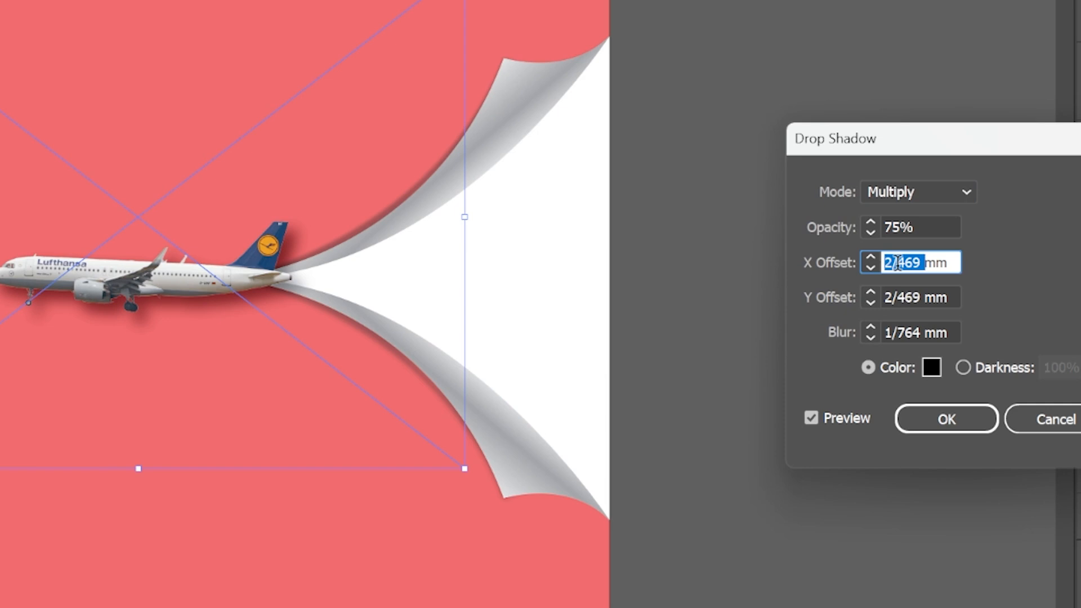
{"action": "type", "text": "2"}
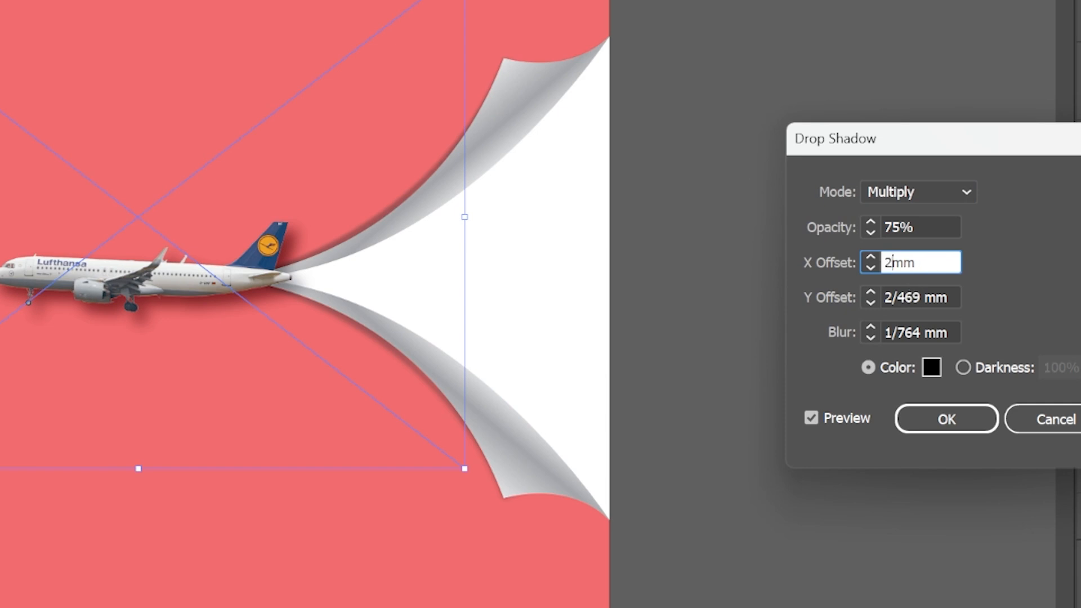
{"action": "double_click", "coordinate": [909, 297]}
{"action": "type", "text": "2"}
{"action": "left_click", "coordinate": [894, 328]}
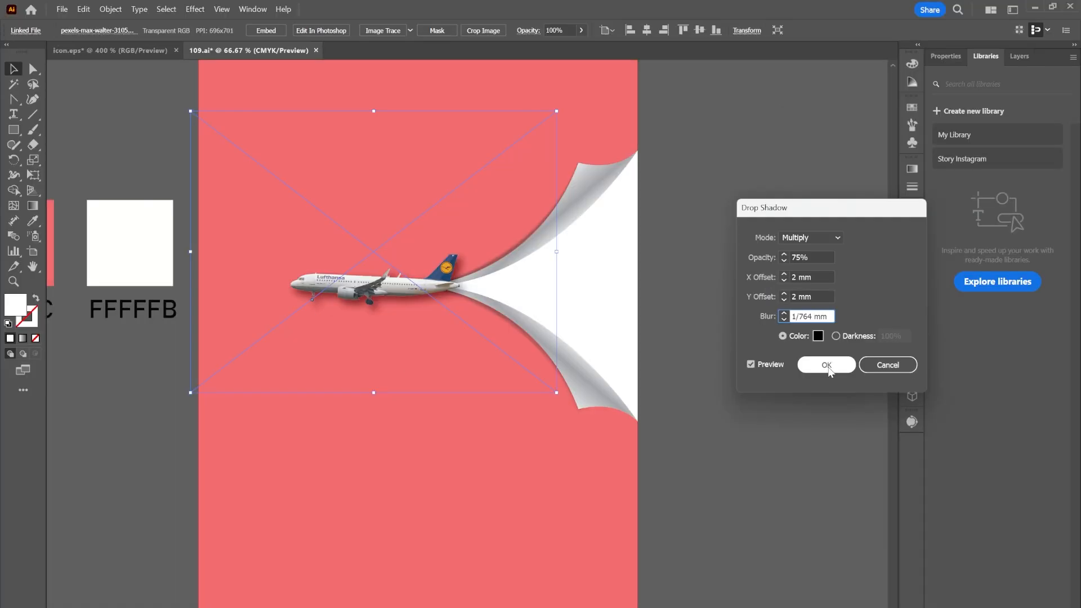
{"action": "left_click", "coordinate": [946, 419]}
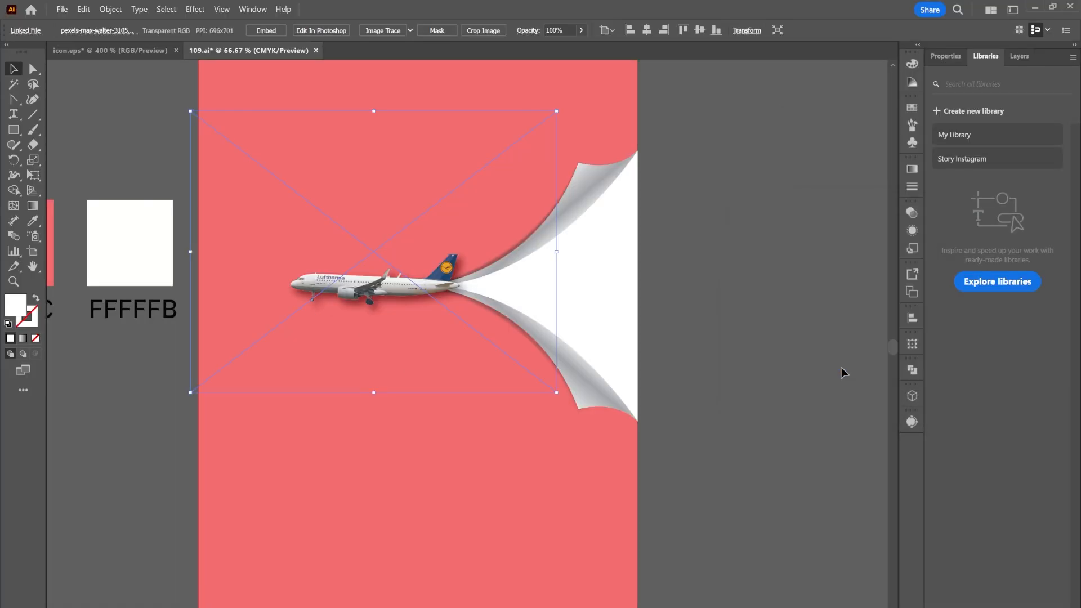
{"action": "left_click", "coordinate": [763, 281]}
Lock the airplane's linked image so it cannot be selected while adding text.
{"action": "left_click_drag", "start_coordinate": [476, 402], "coordinate": [544, 436]}
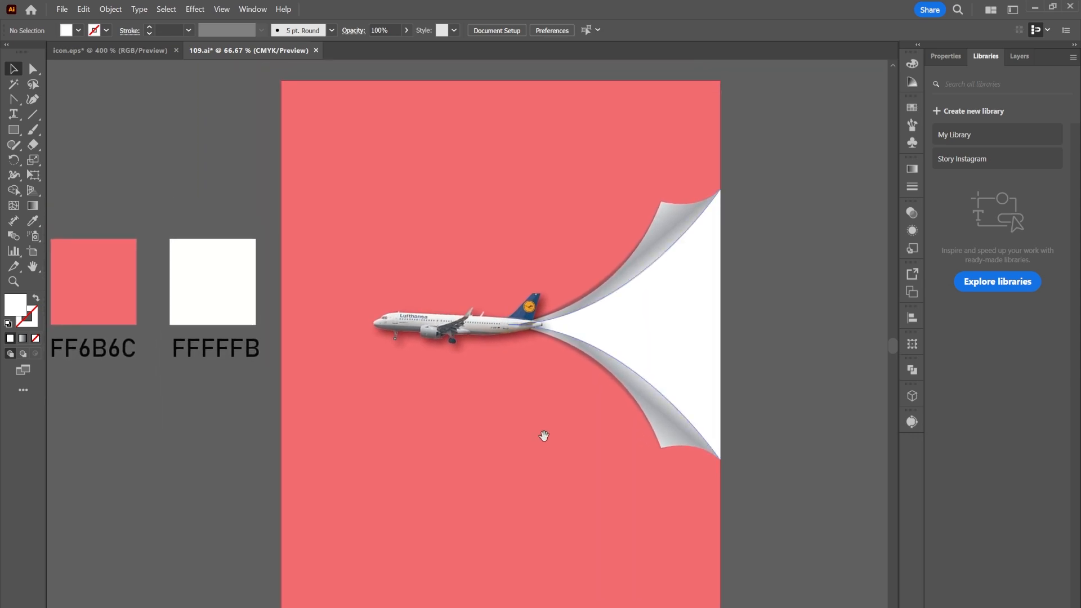
{"action": "left_click", "coordinate": [14, 114]}
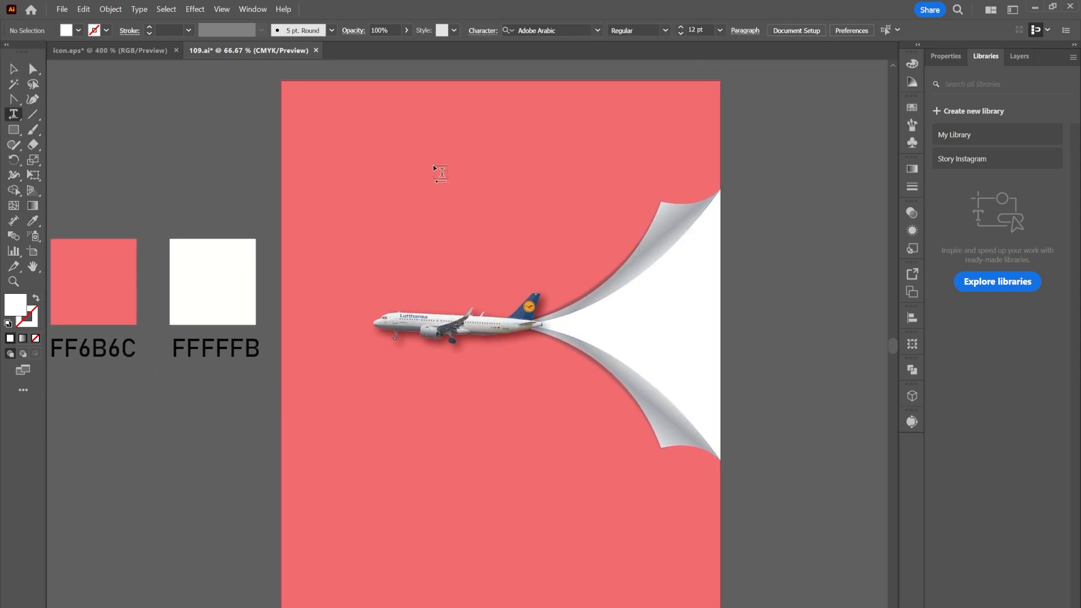
{"action": "left_click", "coordinate": [13, 68]}
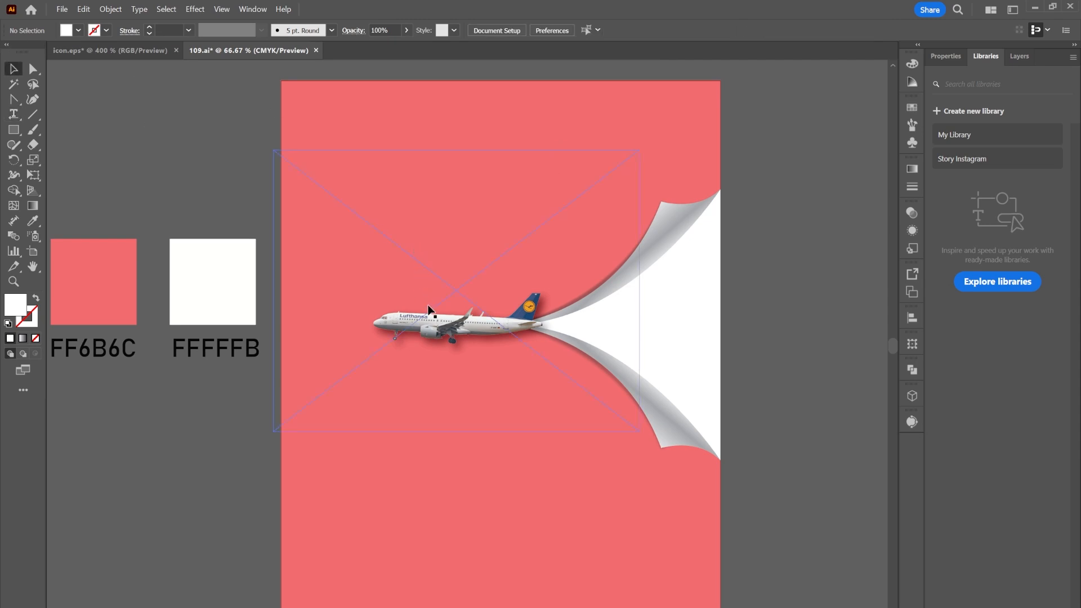
{"action": "left_click", "coordinate": [431, 329]}
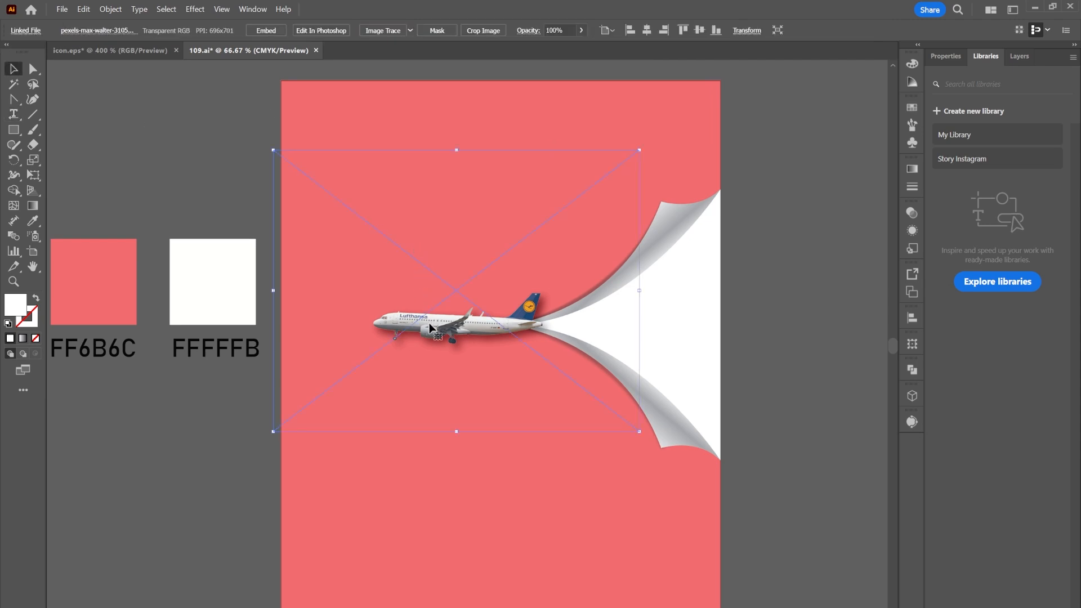
{"action": "left_click", "coordinate": [1010, 56]}
{"action": "left_click", "coordinate": [947, 114]}
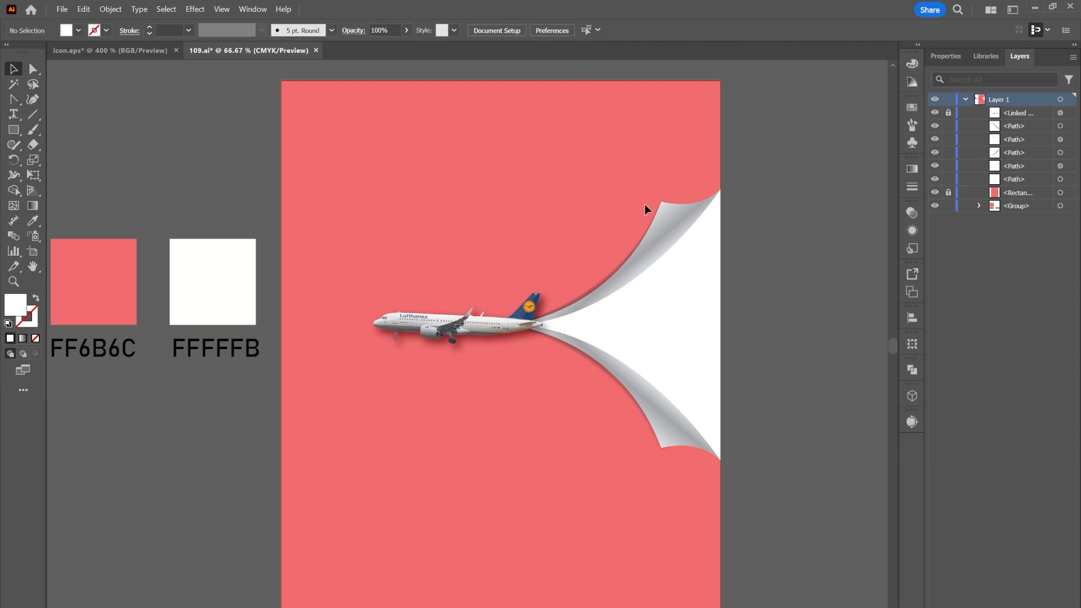
Add the text DESIRE above the airplane in Roboto Regular with All Caps applied.
{"action": "left_click", "coordinate": [14, 114]}
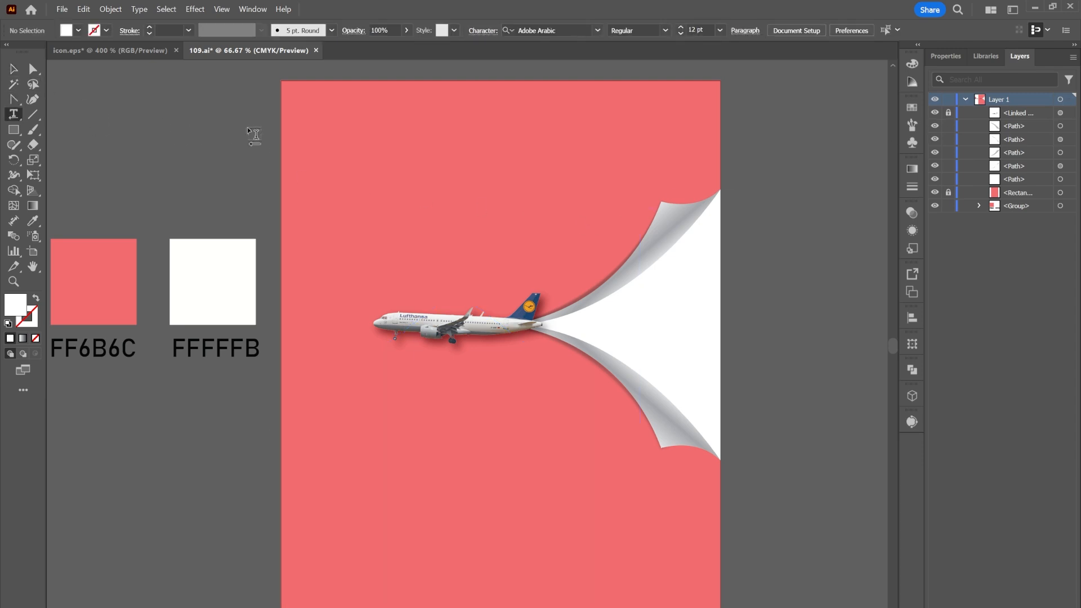
{"action": "left_click", "coordinate": [418, 177]}
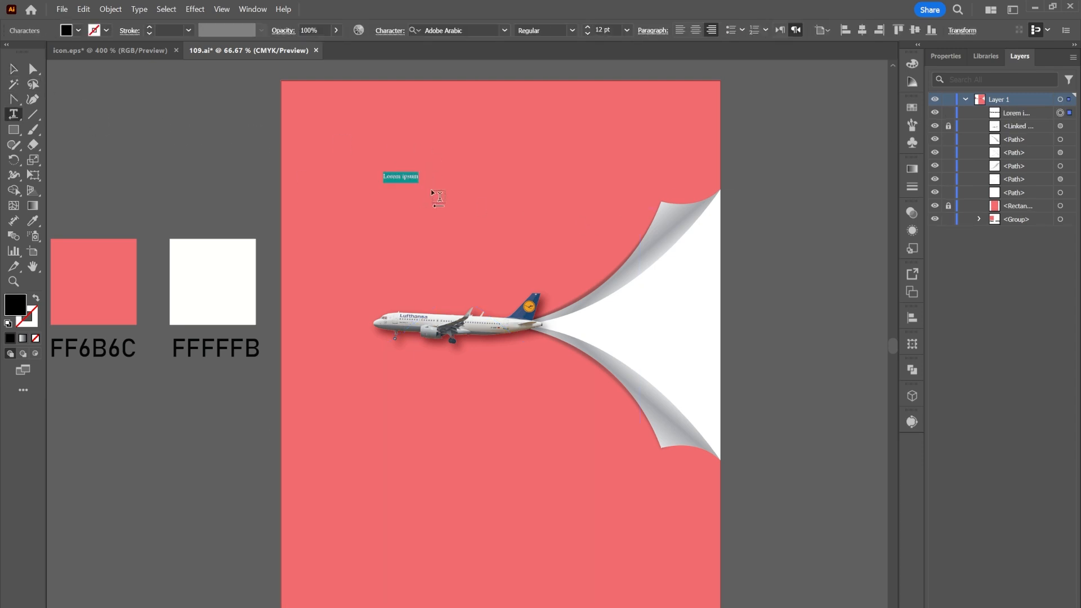
{"action": "left_click", "coordinate": [504, 31]}
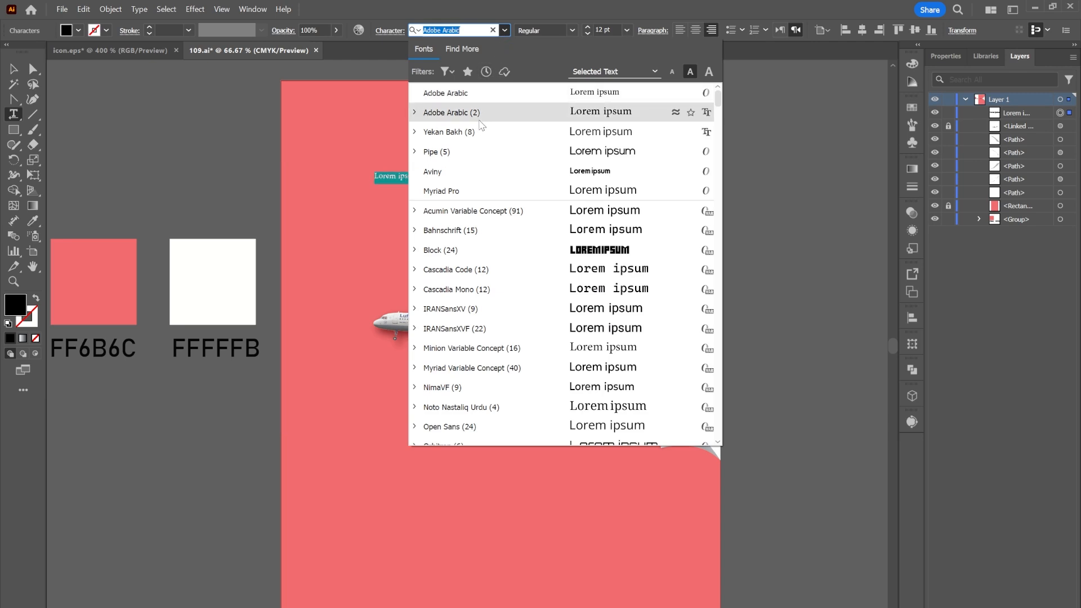
{"action": "type", "text": "robo"}
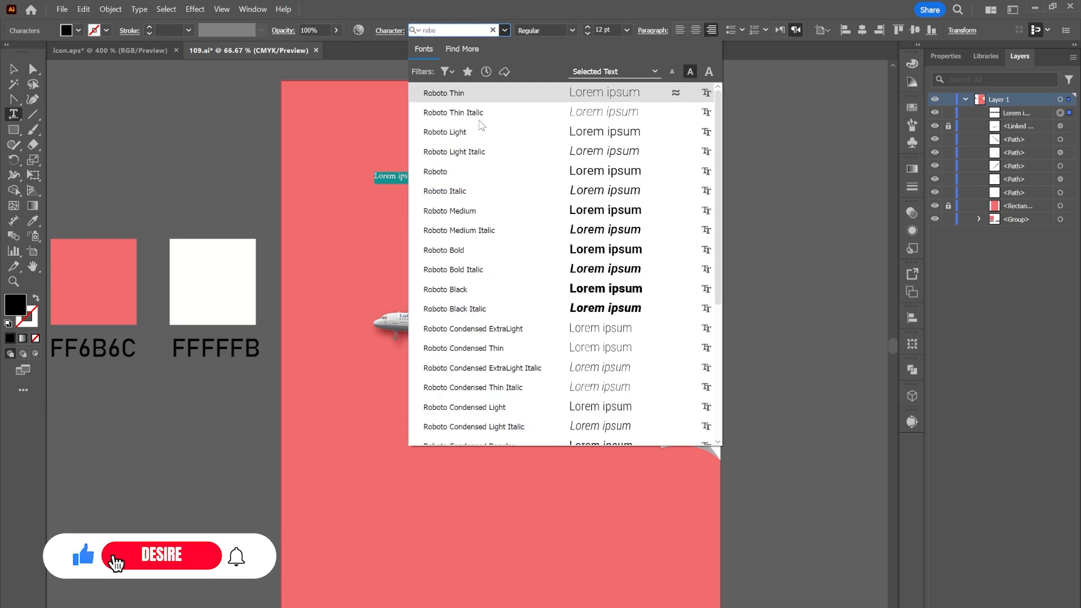
{"action": "left_click", "coordinate": [472, 172]}
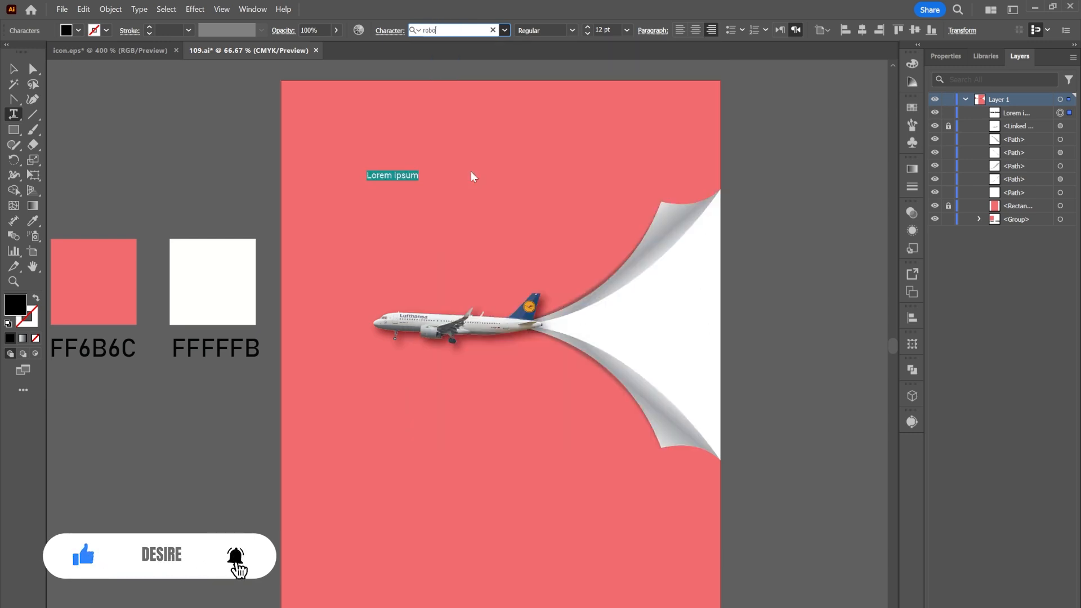
{"action": "left_click", "coordinate": [397, 33]}
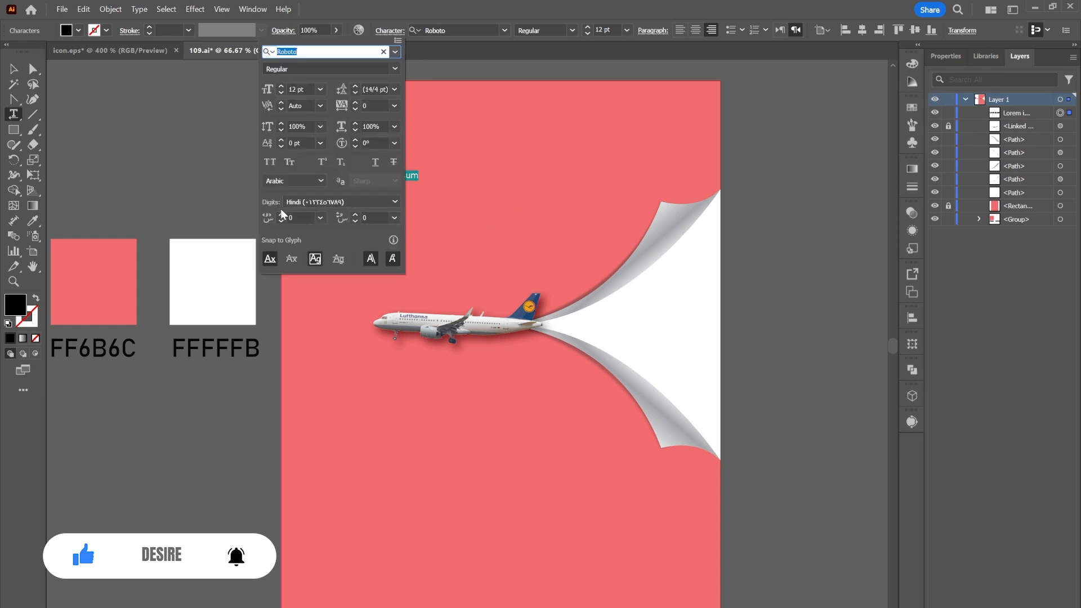
{"action": "left_click", "coordinate": [271, 162]}
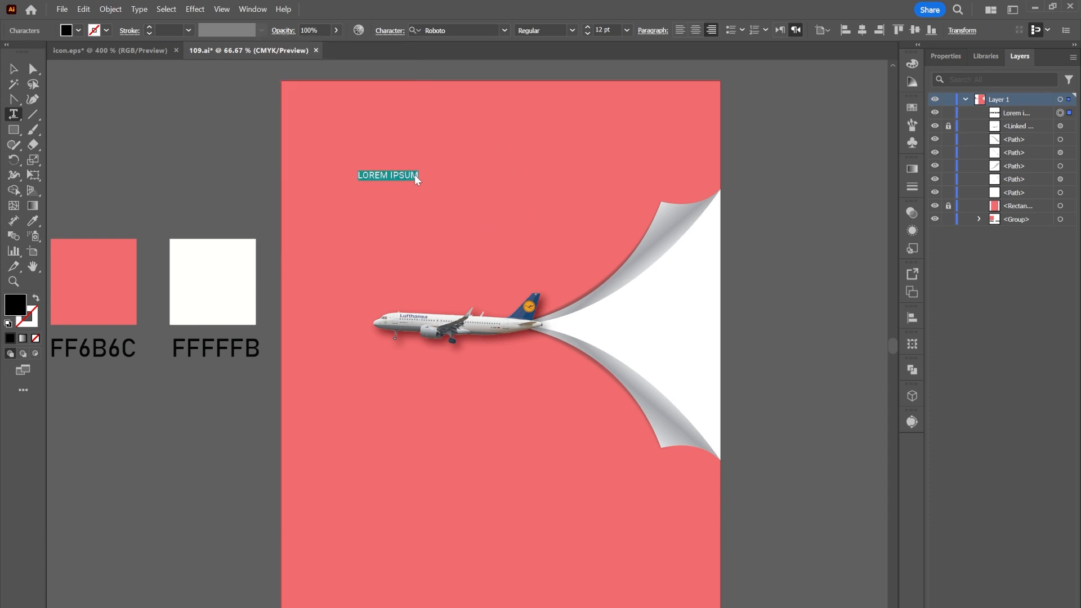
{"action": "type", "text": "de"}
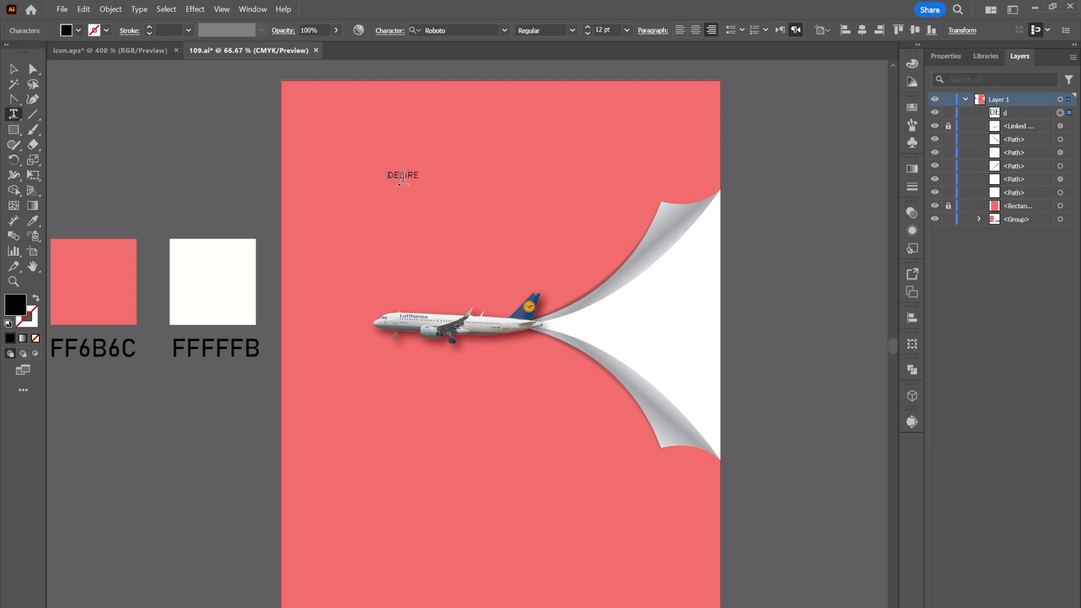
Place DESIRE in the poster's upper-left corner and add a copy of it above the airplane reading Fly Beyond Limits.
{"action": "left_click", "coordinate": [14, 69]}
{"action": "left_click_drag", "start_coordinate": [407, 174], "coordinate": [400, 195]}
{"action": "double_click", "coordinate": [400, 196]}
{"action": "key", "text": "ctrl+a"}
{"action": "key", "text": "ctrl+v"}
{"action": "left_click", "coordinate": [607, 345]}
{"action": "type", "text": "Fly Beyond Limits"}
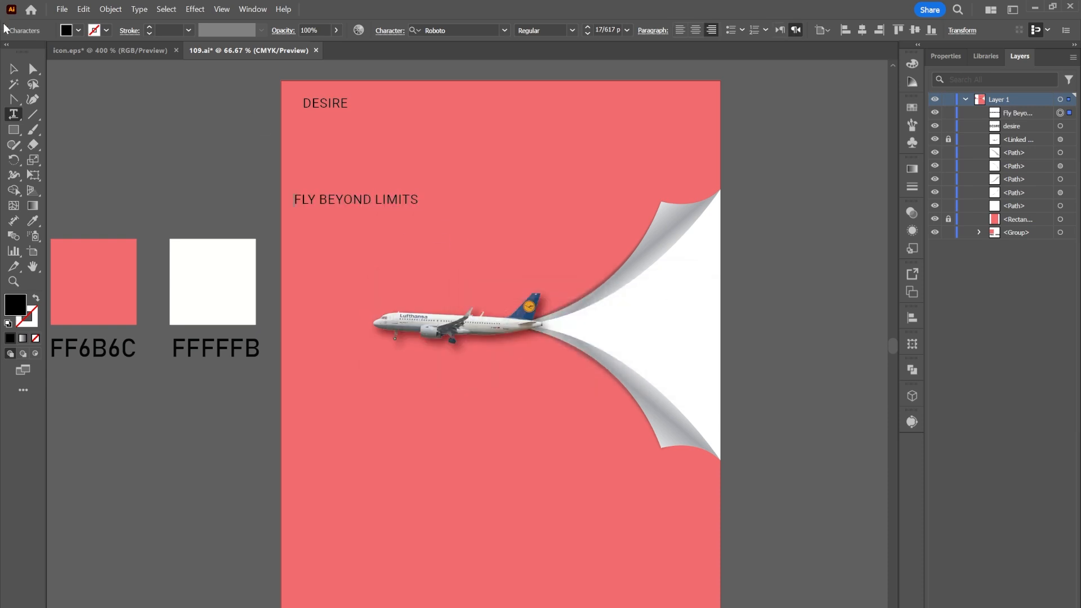
Style the FLY BEYOND LIMITS headline as white Roboto Black, enlarged to about 43 pt, and position it across the poster's upper part.
{"action": "key", "text": "Escape"}
{"action": "left_click", "coordinate": [572, 30]}
{"action": "left_click", "coordinate": [535, 172]}
{"action": "left_click_drag", "start_coordinate": [418, 200], "coordinate": [632, 208]}
{"action": "double_click", "coordinate": [516, 206]}
{"action": "key", "text": "Escape"}
{"action": "left_click_drag", "start_coordinate": [613, 207], "coordinate": [614, 171]}
{"action": "left_click", "coordinate": [67, 30]}
{"action": "left_click", "coordinate": [27, 53]}
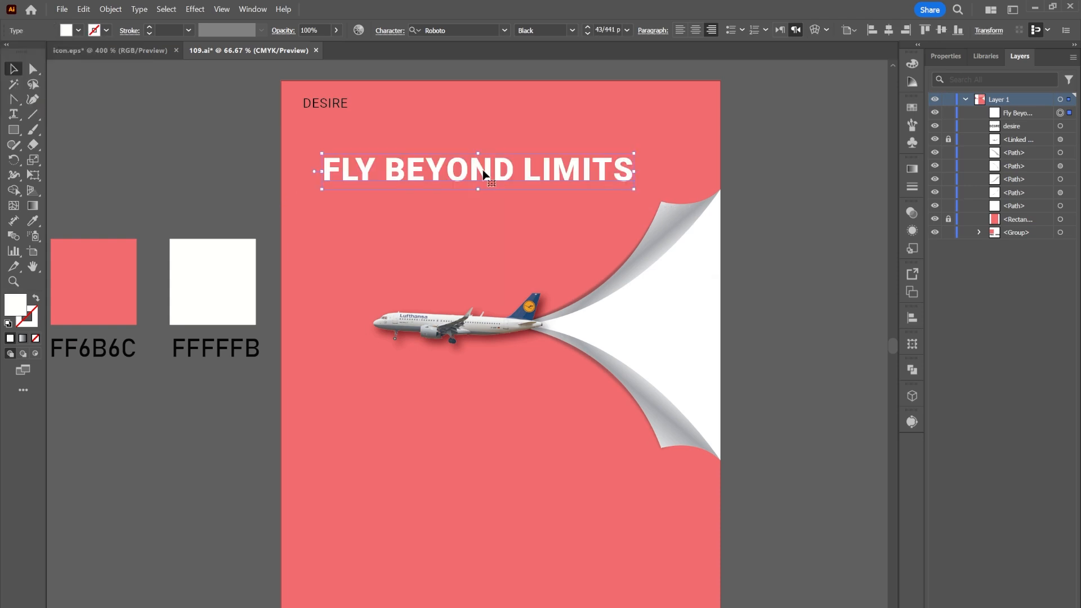
Duplicate the headline just below itself and replace the copy's text with Discover the magic of New York with Desire Airlines.
{"action": "left_click_drag", "start_coordinate": [494, 173], "coordinate": [494, 208], "text": "alt"}
{"action": "double_click", "coordinate": [494, 206]}
{"action": "key", "text": "ctrl+a"}
{"action": "key", "text": "ctrl+v"}
Left-align the subtitle and set it to Medium weight at a smaller font size.
{"action": "key", "text": "ctrl+a"}
{"action": "left_click", "coordinate": [680, 30]}
{"action": "left_click", "coordinate": [572, 30]}
{"action": "left_click", "coordinate": [540, 129]}
{"action": "left_click", "coordinate": [626, 31]}
{"action": "left_click", "coordinate": [642, 173]}
Move the subtitle directly under the headline's left edge and scale it to about 14 pt to match the headline's width.
{"action": "left_click", "coordinate": [14, 69]}
{"action": "left_click_drag", "start_coordinate": [770, 211], "coordinate": [459, 198]}
{"action": "left_click_drag", "start_coordinate": [712, 197], "coordinate": [632, 197], "text": "shift"}
{"action": "left_click", "coordinate": [1063, 599]}
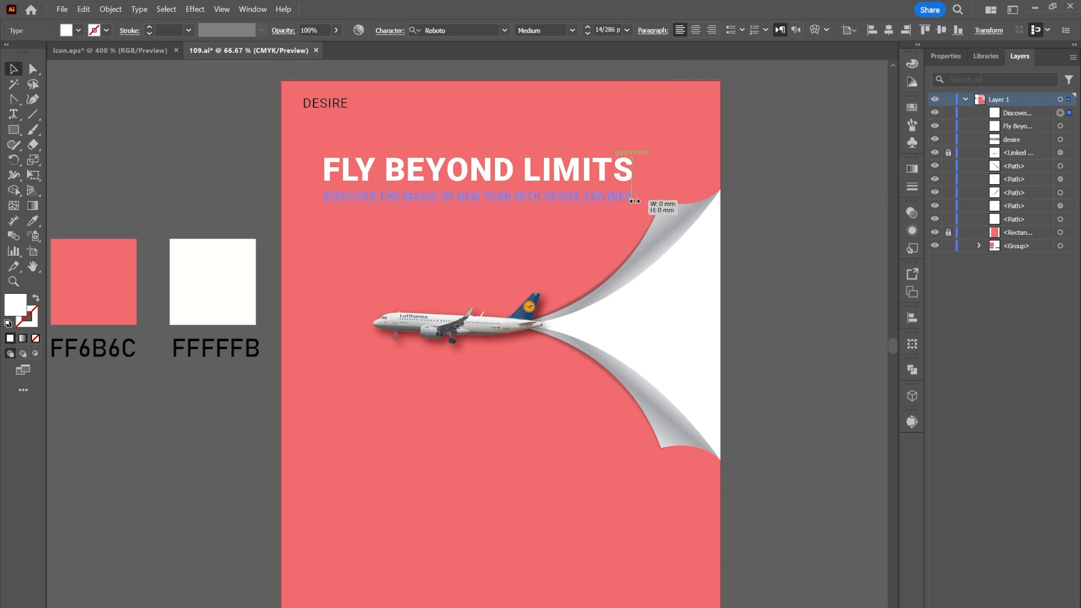
{"action": "left_click", "coordinate": [754, 223]}
{"action": "scroll", "coordinate": [456, 414], "scroll_direction": "down", "scroll_amount": 1}
{"action": "left_click_drag", "start_coordinate": [548, 147], "coordinate": [535, 481], "text": "alt"}
{"action": "key", "text": "Delete"}
Create an area text below the airplane with the paragraph running from "Experience the city that never sleeps!" to "explore endless possibilities.".
{"action": "left_click", "coordinate": [13, 114]}
{"action": "left_click_drag", "start_coordinate": [334, 421], "coordinate": [666, 589]}
{"action": "type", "text": "EXPERIENCE THE CITY THAT NEVER SLEEPS! WITH OUR EXCLUSIVE FLIGHTS TO NEW YORK, YOUR JOURNEY BEGINS THE MOMENT YOU BOARD. BOOK NOW AND EXPLORE ENDLESS POSSIBILITIES."}
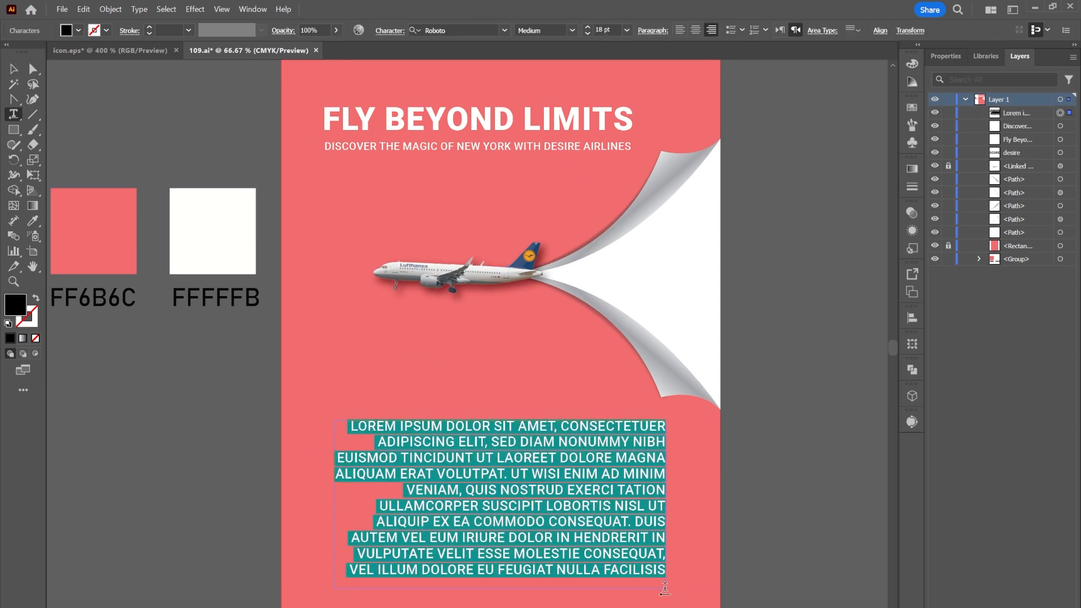
Make the paragraph run left to right, fill it white, and align its left edge with the subtitle.
{"action": "left_click", "coordinate": [779, 30]}
{"action": "left_click", "coordinate": [14, 69]}
{"action": "left_click", "coordinate": [78, 31]}
{"action": "left_click", "coordinate": [27, 38]}
{"action": "mouse_move", "coordinate": [423, 441]}
{"action": "left_mouse_down"}
{"action": "mouse_move", "coordinate": [421, 453]}
{"action": "mouse_move", "coordinate": [401, 451]}
{"action": "mouse_move", "coordinate": [412, 440]}
{"action": "left_mouse_up"}
{"action": "scroll", "coordinate": [436, 524], "scroll_direction": "down", "scroll_amount": 3}
{"action": "left_click", "coordinate": [436, 525]}
Duplicate the subtitle below the paragraph and change the copy's text to get start.
{"action": "left_click_drag", "start_coordinate": [505, 116], "coordinate": [508, 474], "text": "alt"}
{"action": "double_click", "coordinate": [508, 475]}
{"action": "key", "text": "ctrl+a"}
{"action": "type", "text": "get start"}
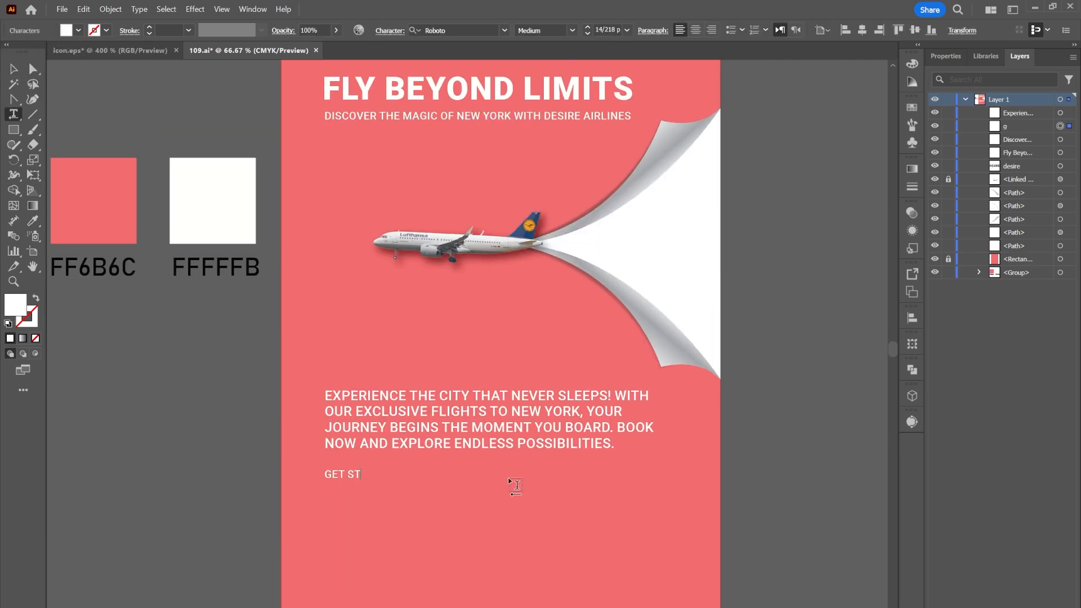
{"action": "key", "text": "Escape"}
Draw a white rectangle about 31.75 by 8.8 mm over GET START and round its corners to about 3.6 mm.
{"action": "scroll", "coordinate": [355, 473], "scroll_direction": "up", "scroll_amount": 3}
{"action": "key", "text": "m"}
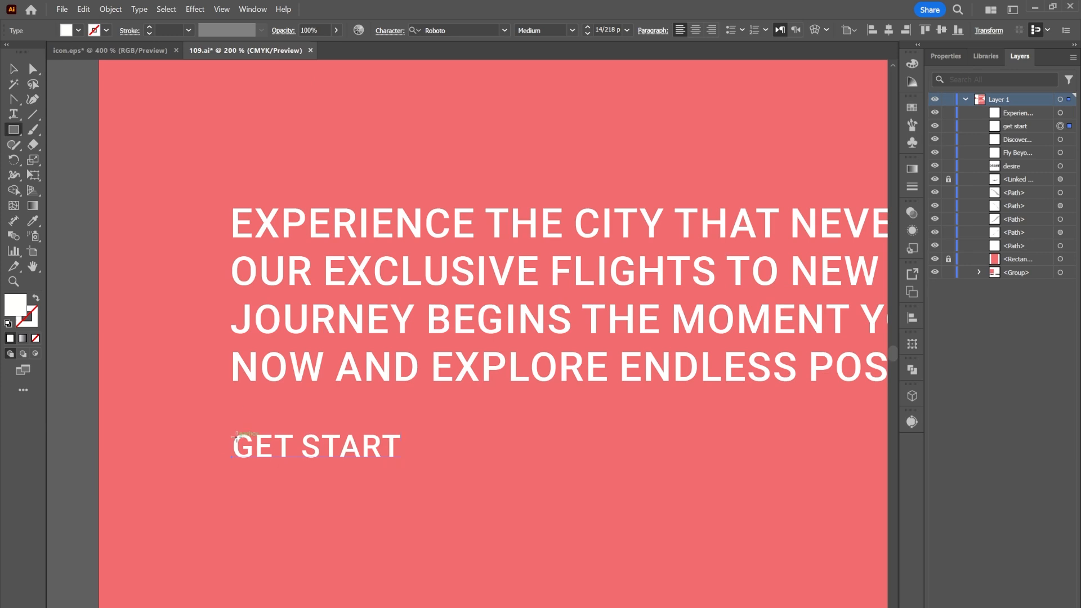
{"action": "mouse_move", "coordinate": [219, 417]}
{"action": "left_mouse_down"}
{"action": "mouse_move", "coordinate": [431, 473]}
{"action": "mouse_move", "coordinate": [419, 473]}
{"action": "left_mouse_up"}
{"action": "left_click", "coordinate": [78, 31]}
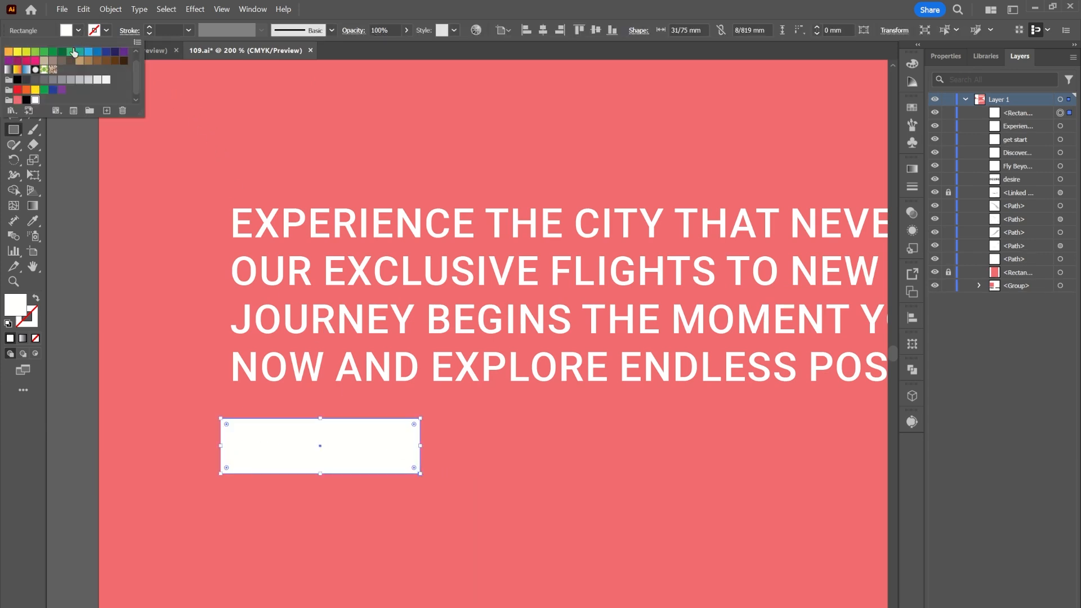
{"action": "left_click", "coordinate": [414, 429]}
{"action": "left_click_drag", "start_coordinate": [414, 425], "coordinate": [388, 432]}
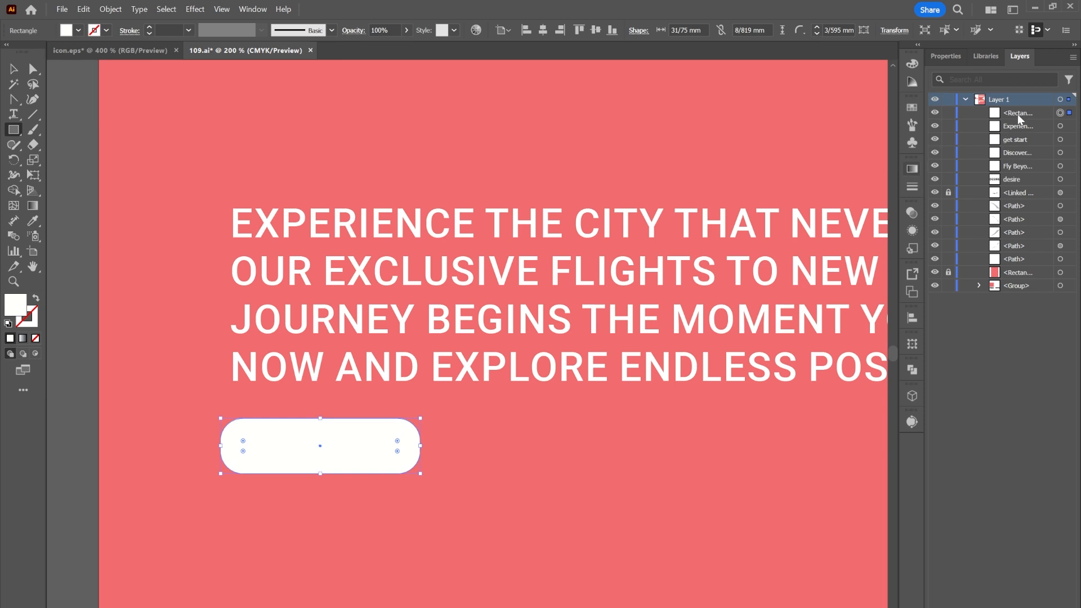
Move the rounded rectangle below the paragraph in the layer order and shift it slightly down from the GET START text.
{"action": "left_click_drag", "start_coordinate": [1019, 118], "coordinate": [1019, 133]}
{"action": "left_click", "coordinate": [17, 69]}
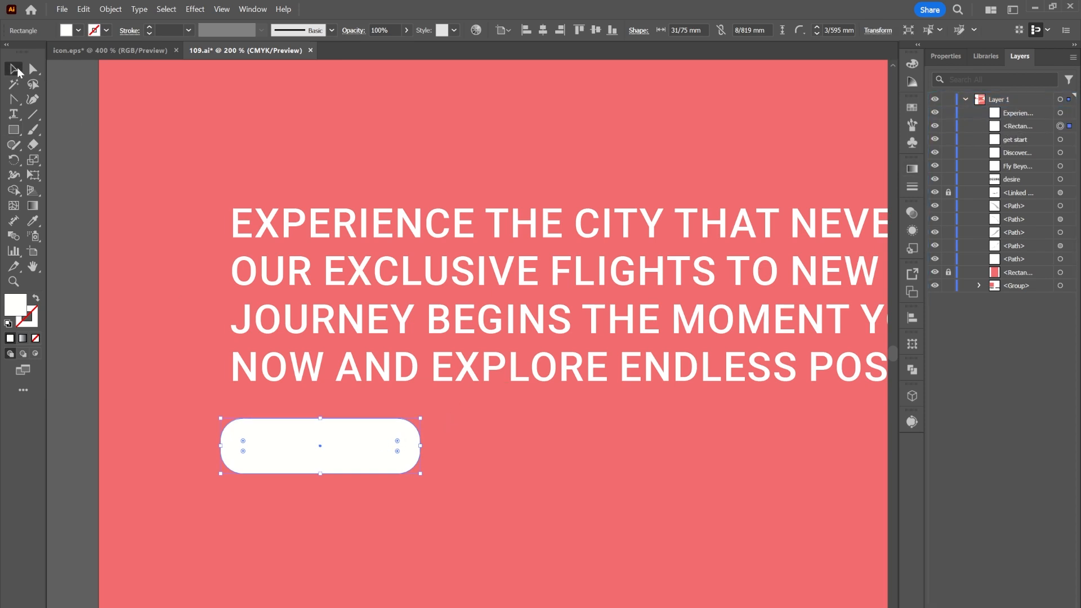
{"action": "left_click_drag", "start_coordinate": [363, 453], "coordinate": [362, 483]}
Fill the GET START text with the coral swatch.
{"action": "left_click", "coordinate": [361, 442]}
{"action": "left_click", "coordinate": [78, 30]}
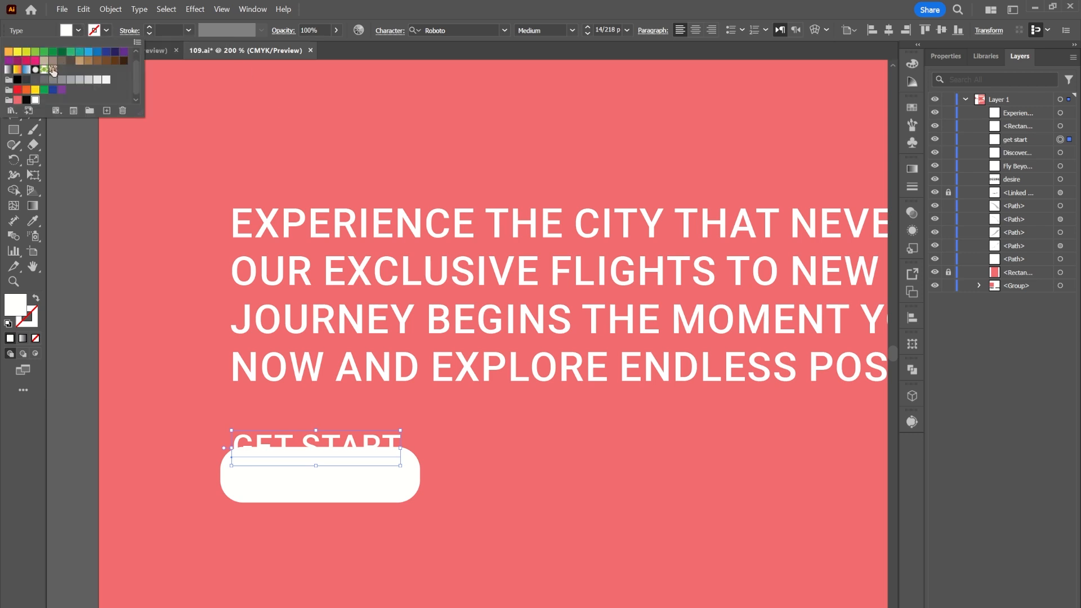
{"action": "left_click", "coordinate": [18, 100]}
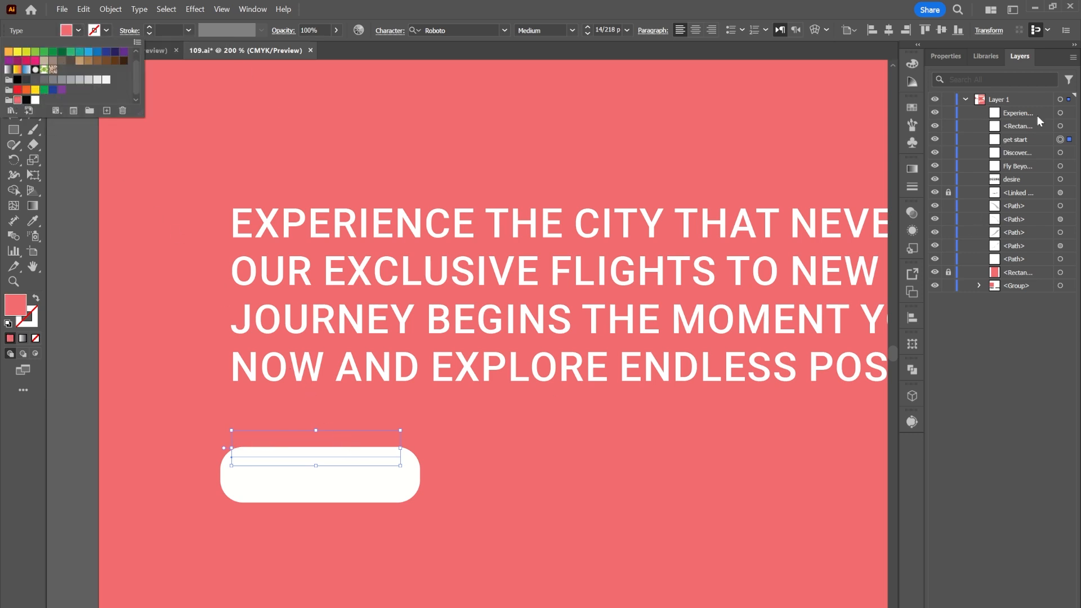
Bring the GET START text to the top of the layer order and center it on the white rounded rectangle.
{"action": "left_click", "coordinate": [1043, 142]}
{"action": "left_click_drag", "start_coordinate": [1039, 143], "coordinate": [1039, 114]}
{"action": "left_click_drag", "start_coordinate": [404, 441], "coordinate": [355, 482]}
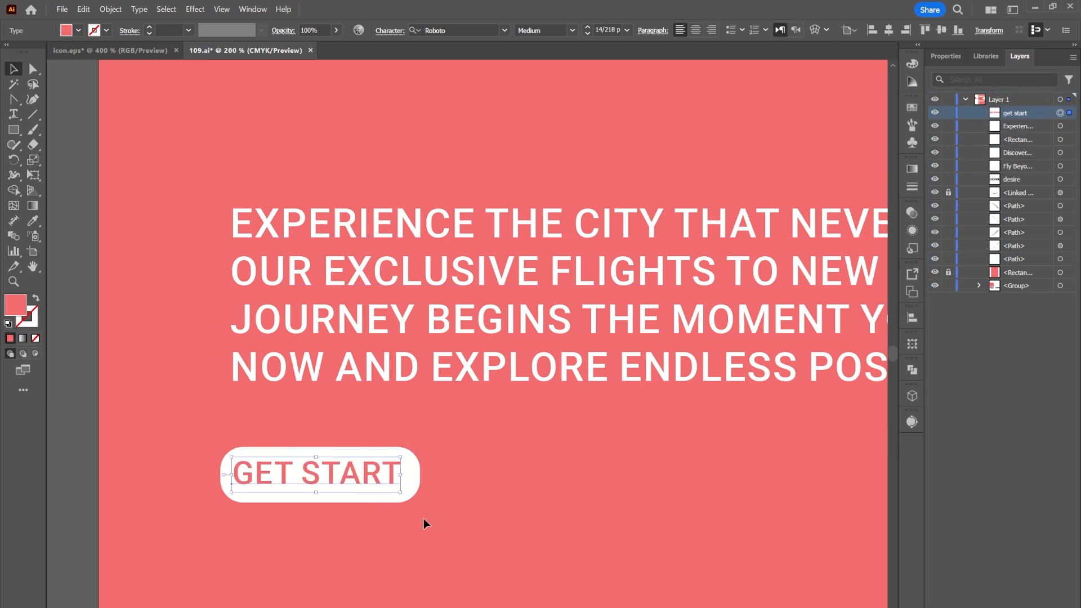
{"action": "key", "text": "Right"}
{"action": "key", "text": "Down"}
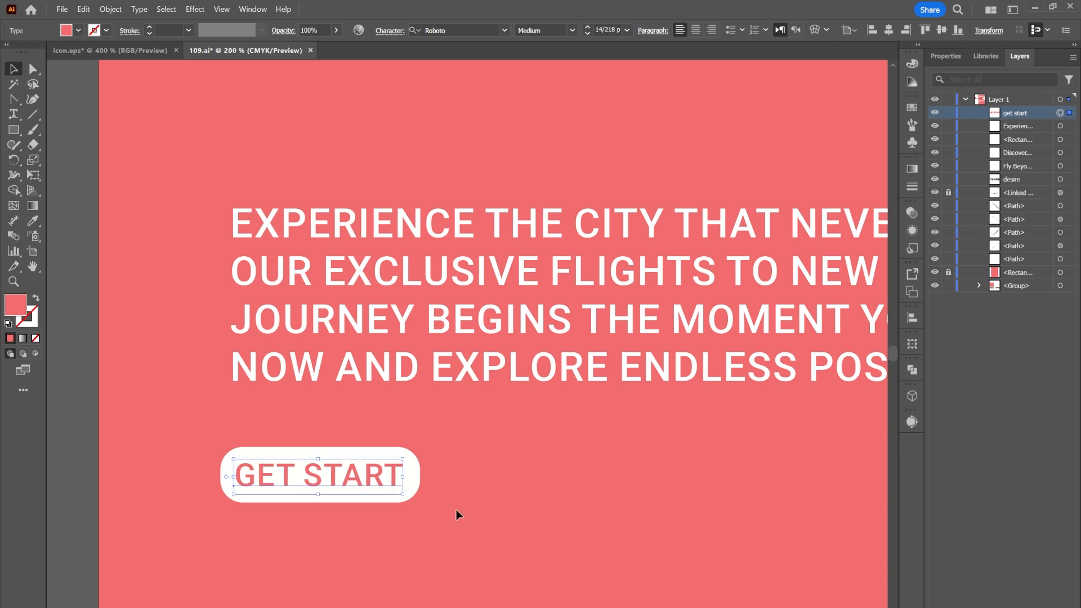
Align the GET START button under the paragraph's left edge, and shift the paragraph and button down toward the poster's lower edge.
{"action": "left_click", "coordinate": [313, 476], "text": "shift"}
{"action": "left_click_drag", "start_coordinate": [335, 479], "coordinate": [347, 454]}
{"action": "scroll", "coordinate": [444, 504], "scroll_direction": "down", "scroll_amount": 4}
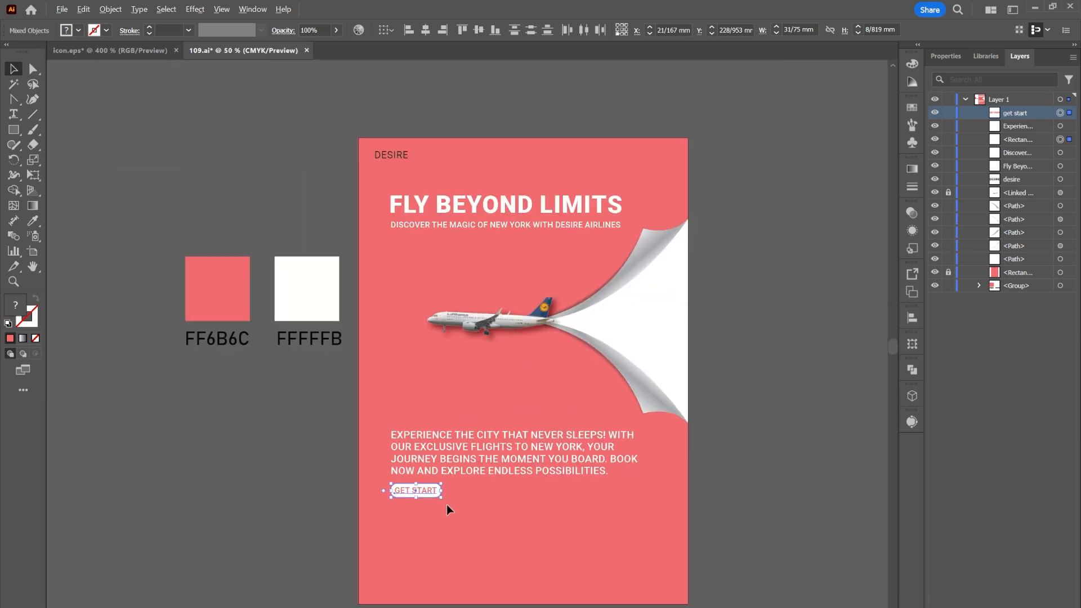
{"action": "scroll", "coordinate": [565, 569], "scroll_direction": "up", "scroll_amount": 1}
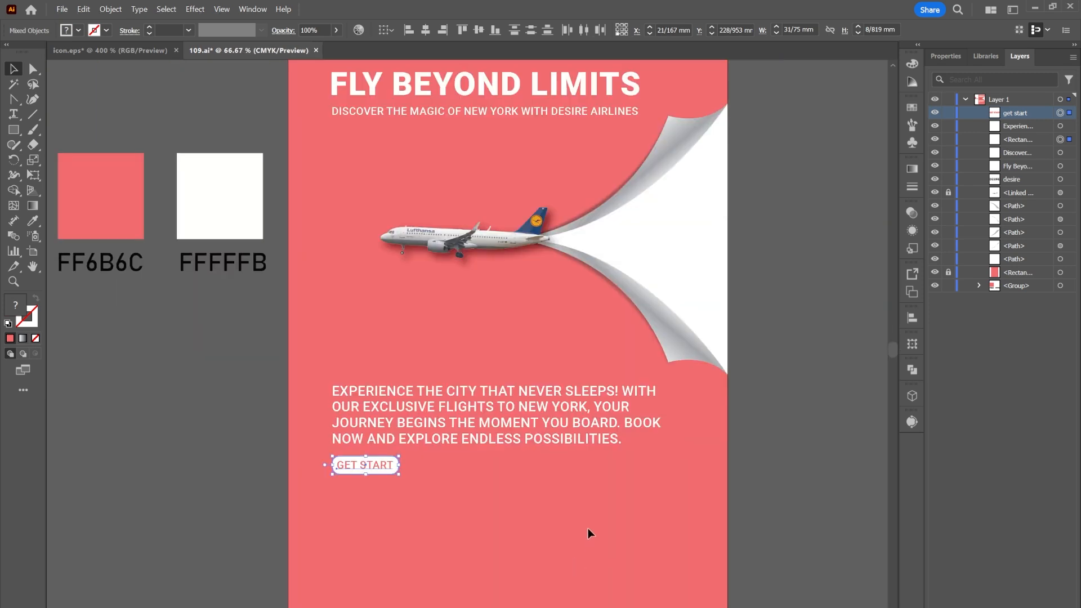
{"action": "scroll", "coordinate": [589, 506], "scroll_direction": "down", "scroll_amount": 1}
{"action": "left_click", "coordinate": [630, 493]}
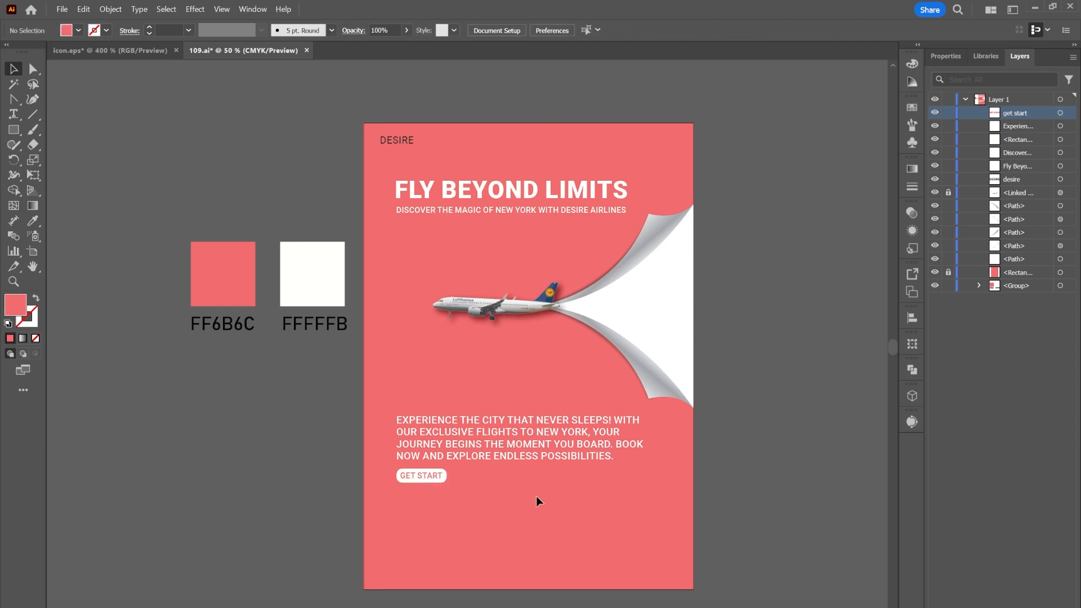
{"action": "left_click_drag", "start_coordinate": [446, 450], "coordinate": [451, 495]}
{"action": "left_click", "coordinate": [505, 437]}
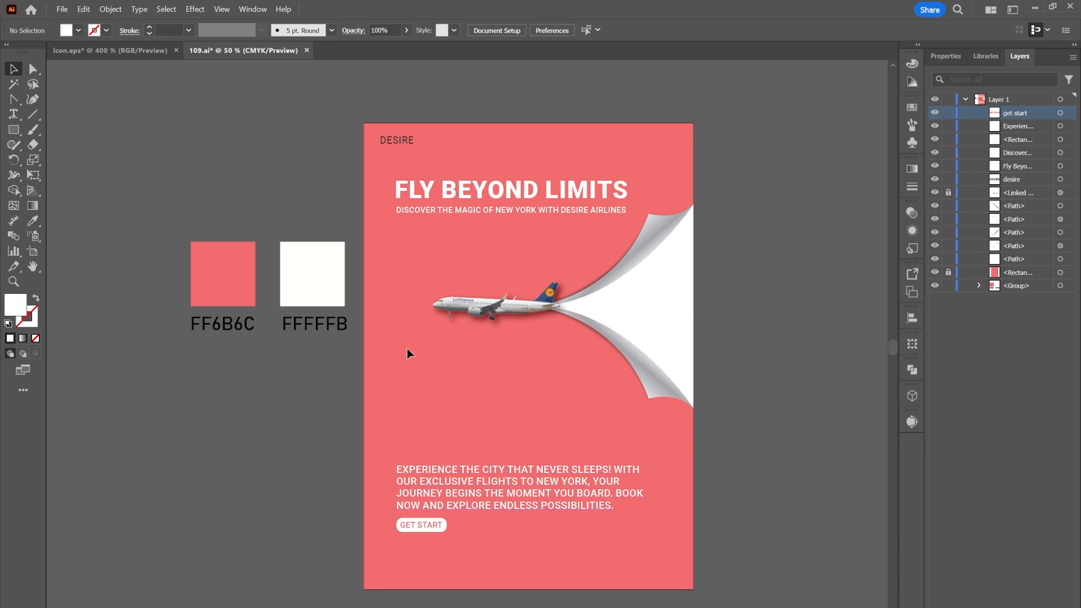
Add left-to-right text above the paragraph: Why Choose Desire Airlines?, with lines on exceptional customer service, on-time departures and arrivals, and competitive pricing with no hidden fees.
{"action": "left_click", "coordinate": [13, 114]}
{"action": "left_click", "coordinate": [445, 395]}
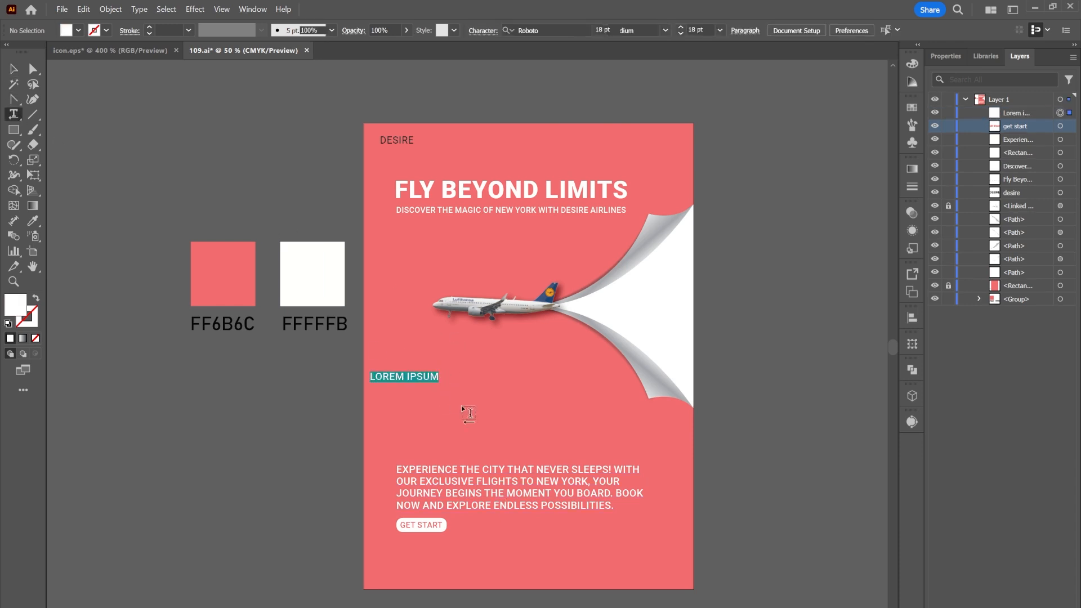
{"action": "type", "text": "\"?WHY CHOOSE DESIRE AIRLINES .EXCEPTIONAL CUSTOMER SERVICE .ON-TIME DEPARTURES AND ARRIVALS .COMPETITIVE PRICING WITH NO HIDDEN FEES"}
{"action": "left_click", "coordinate": [781, 31]}
{"action": "key", "text": "ctrl+a"}
{"action": "left_click", "coordinate": [780, 31]}
{"action": "left_click", "coordinate": [14, 70]}
{"action": "left_click_drag", "start_coordinate": [667, 413], "coordinate": [626, 416]}
{"action": "key", "text": "ctrl+z"}
{"action": "left_click", "coordinate": [495, 389]}
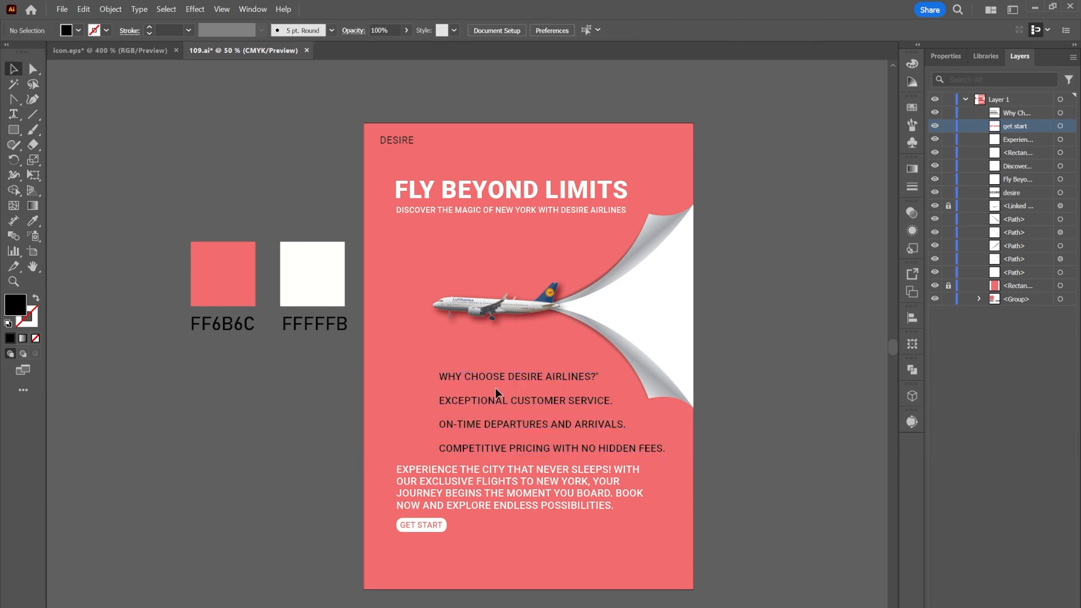
Remove the blank lines between the three benefit lines and move the text block to the left above the paragraph.
{"action": "double_click", "coordinate": [456, 424]}
{"action": "key", "text": "BackSpace"}
{"action": "key", "text": "Down"}
{"action": "key", "text": "BackSpace"}
{"action": "key", "text": "Escape"}
{"action": "left_click_drag", "start_coordinate": [523, 400], "coordinate": [485, 413]}
{"action": "left_click_drag", "start_coordinate": [419, 421], "coordinate": [423, 421]}
Set the WHY CHOOSE DESIRE AIRLINES line to Bold and fill it white.
{"action": "key", "text": "t"}
{"action": "triple_click", "coordinate": [457, 393]}
{"action": "left_click", "coordinate": [572, 30]}
{"action": "left_click", "coordinate": [535, 157]}
{"action": "left_click", "coordinate": [79, 30]}
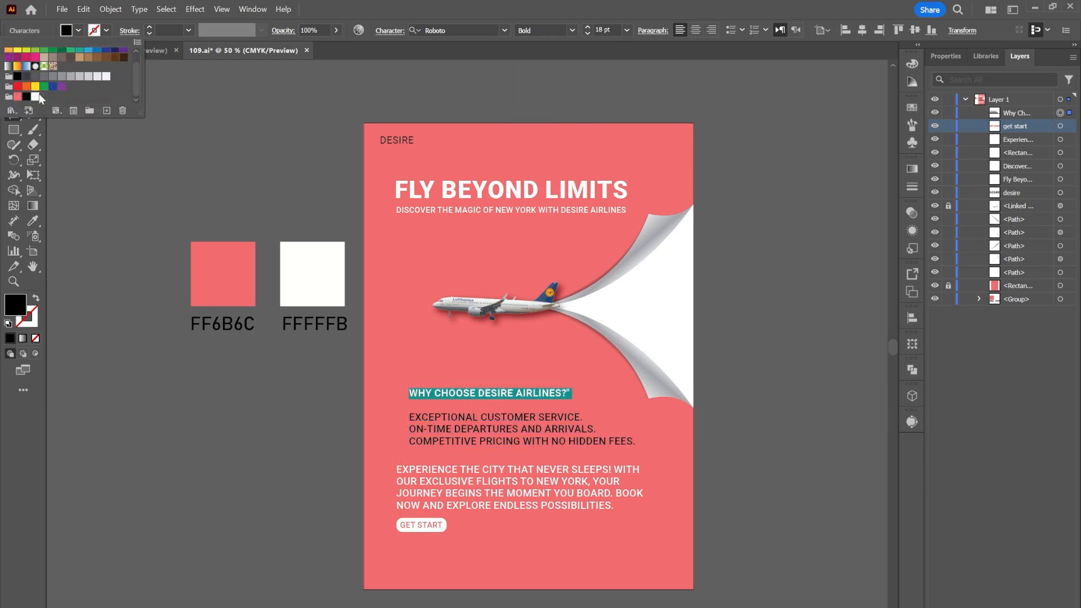
{"action": "left_click", "coordinate": [25, 51]}
{"action": "left_click", "coordinate": [70, 135]}
{"action": "left_click", "coordinate": [13, 70]}
{"action": "left_click", "coordinate": [140, 186]}
Draw a check mark with the Pen tool beside the EXCEPTIONAL CUSTOMER SERVICE line, with a white stroke and no fill.
{"action": "scroll", "coordinate": [457, 438], "scroll_direction": "up", "scroll_amount": 3}
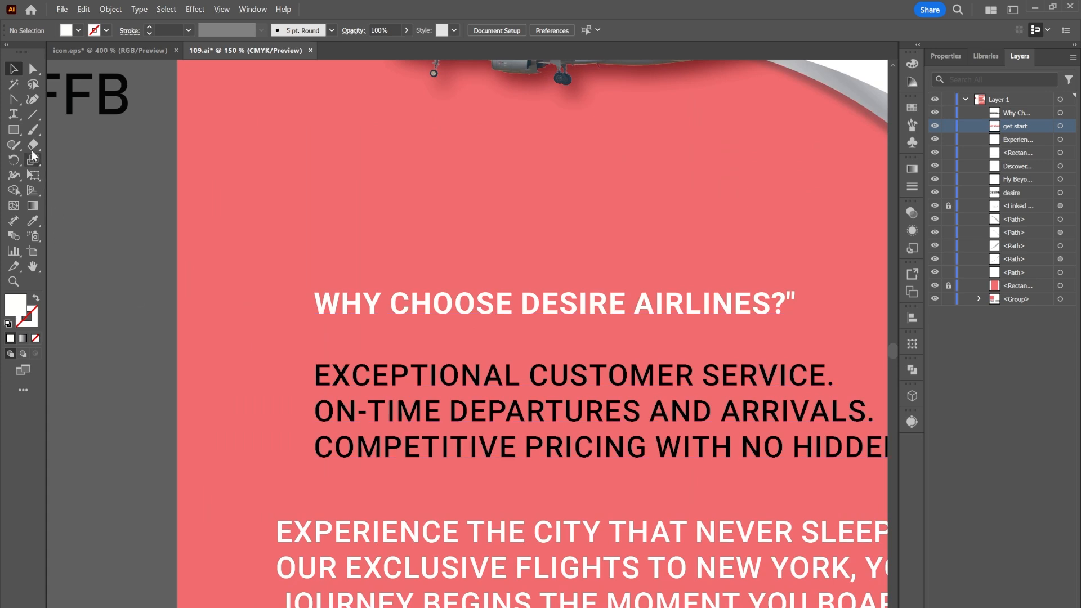
{"action": "left_click", "coordinate": [14, 99]}
{"action": "left_click", "coordinate": [54, 96]}
{"action": "scroll", "coordinate": [300, 363], "scroll_direction": "up", "scroll_amount": 2}
{"action": "scroll", "coordinate": [300, 363], "scroll_direction": "up", "scroll_amount": 1}
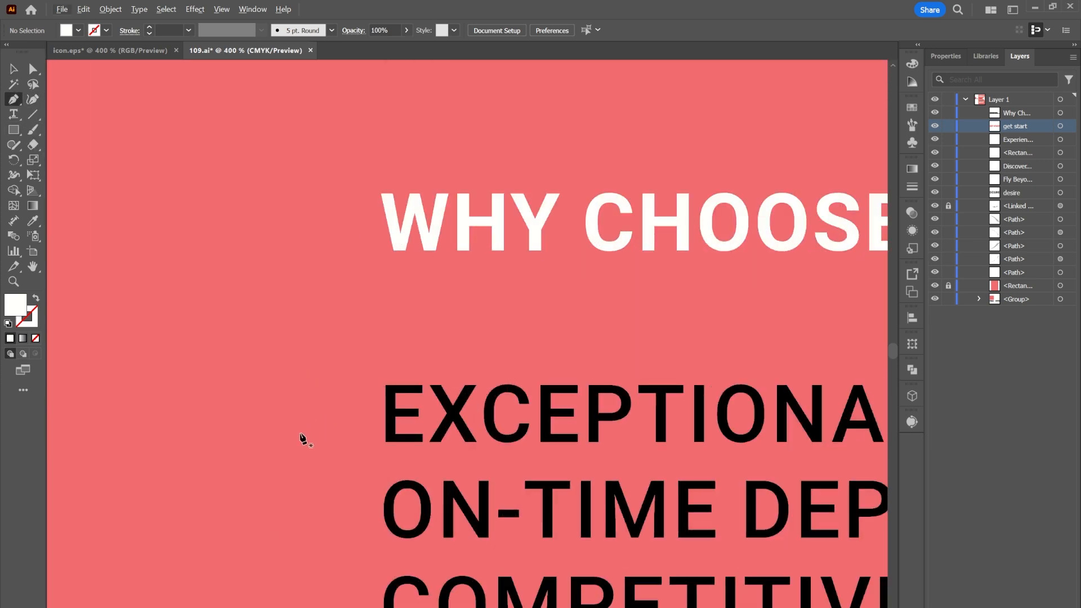
{"action": "left_click", "coordinate": [298, 410]}
{"action": "left_click", "coordinate": [317, 436]}
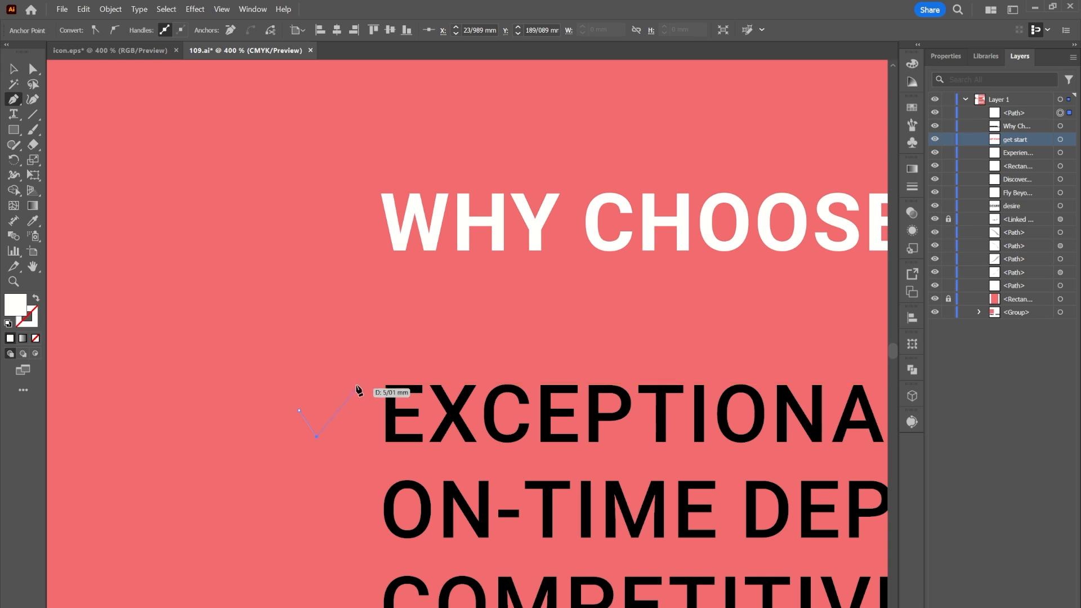
{"action": "left_click", "coordinate": [371, 353]}
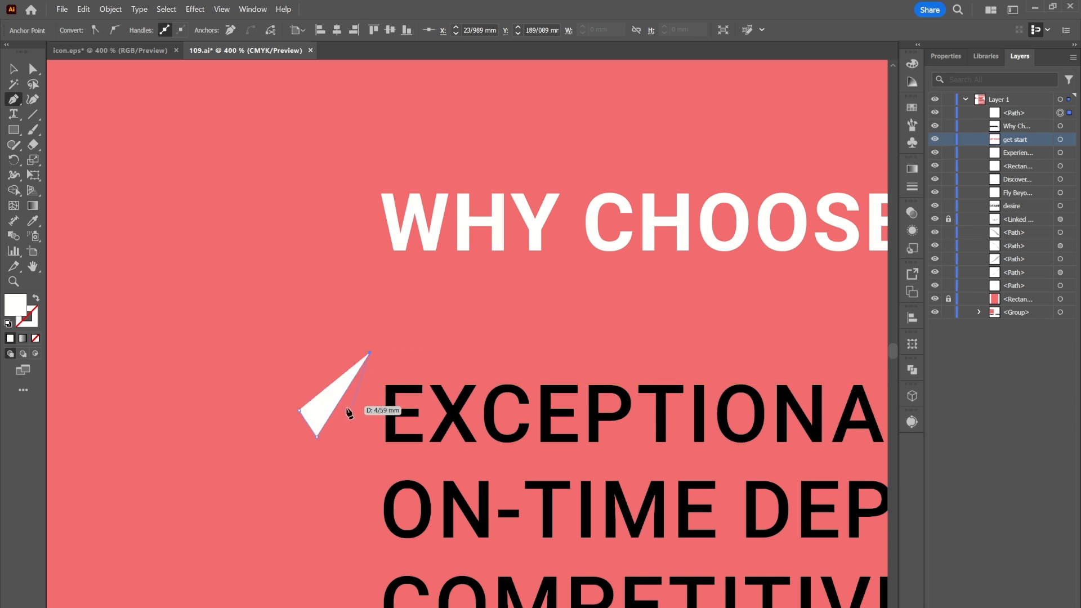
{"action": "left_click", "coordinate": [35, 299]}
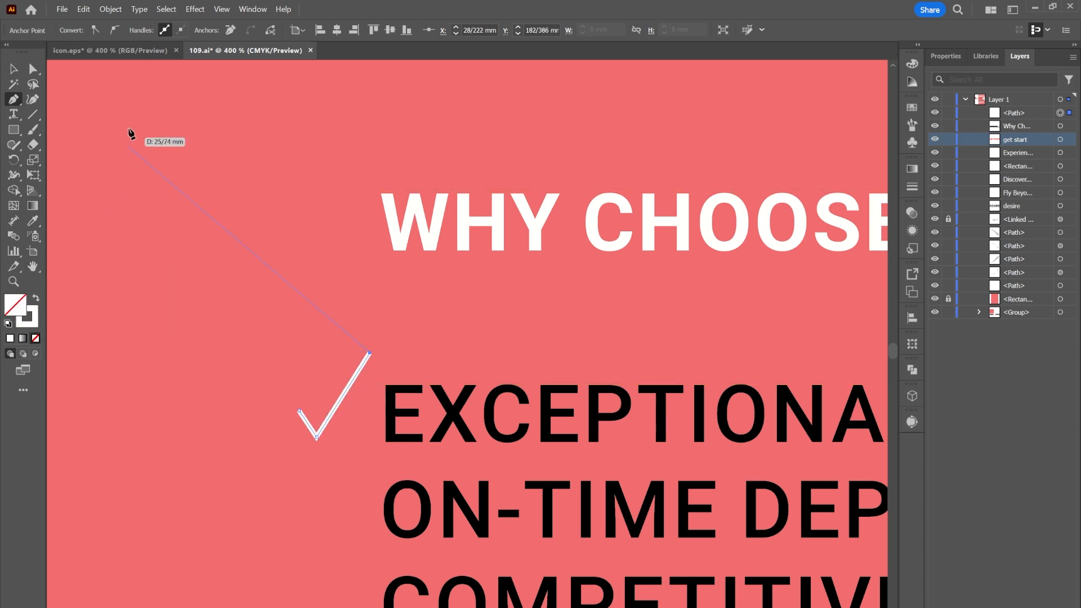
Give the check mark's stroke a round cap and a 2 pt weight.
{"action": "left_click", "coordinate": [33, 205]}
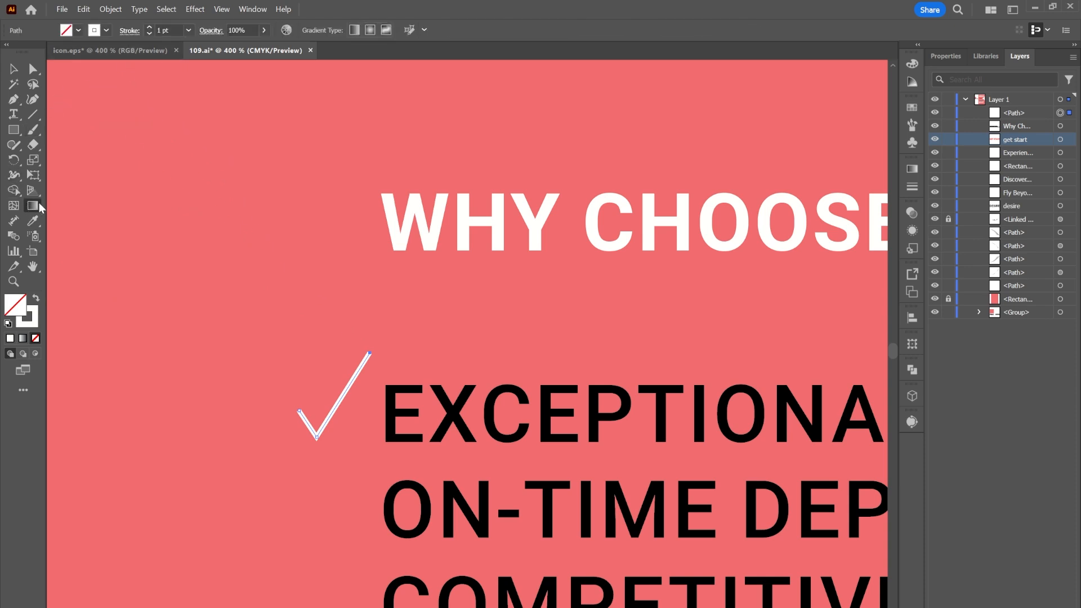
{"action": "left_click", "coordinate": [134, 32]}
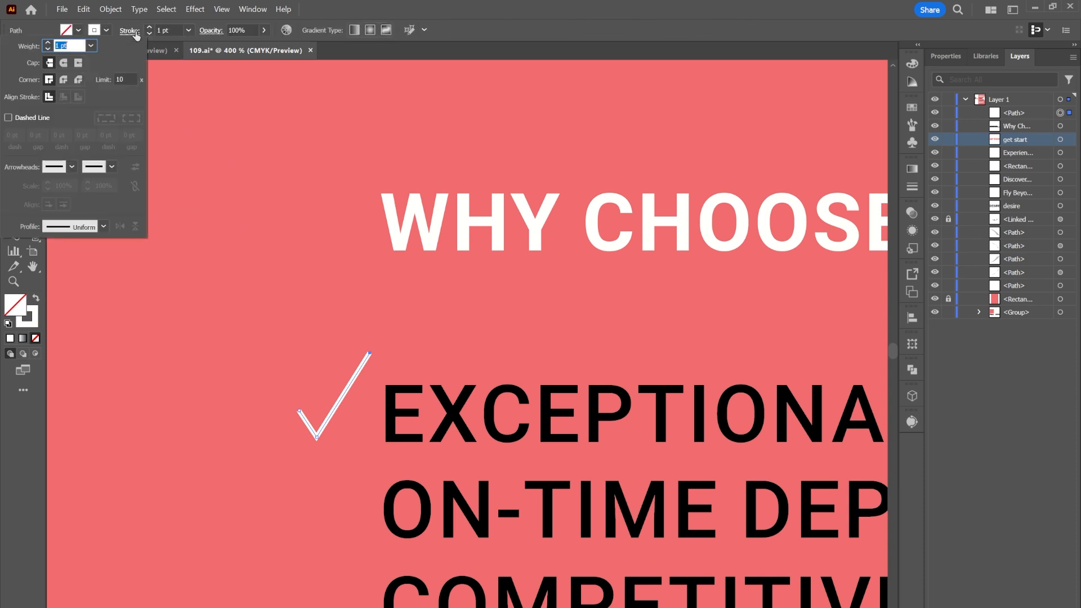
{"action": "left_click", "coordinate": [64, 63]}
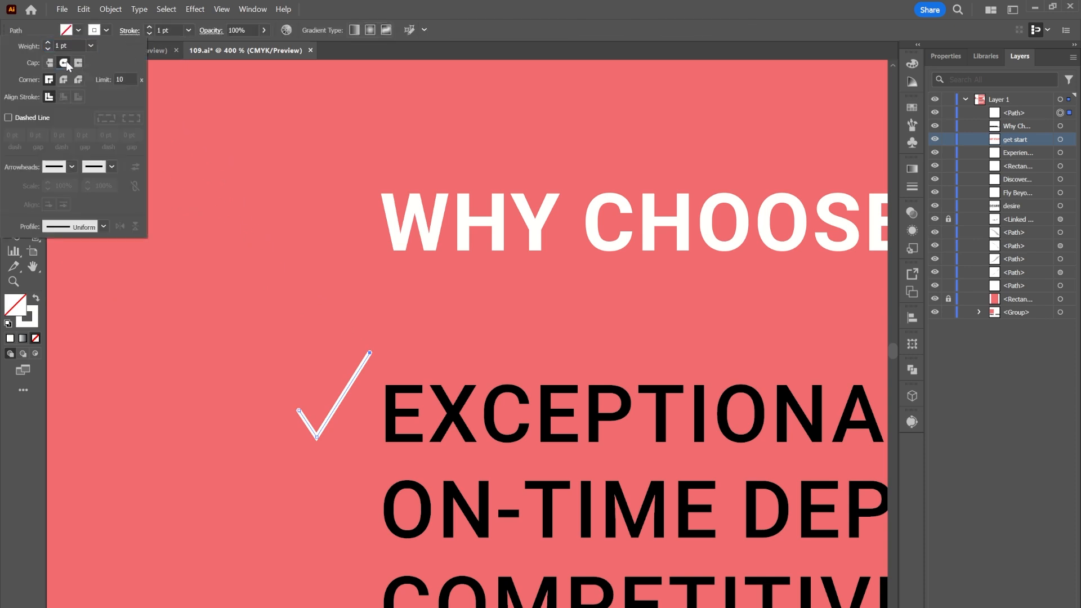
{"action": "left_click", "coordinate": [149, 30]}
{"action": "left_click", "coordinate": [149, 28]}
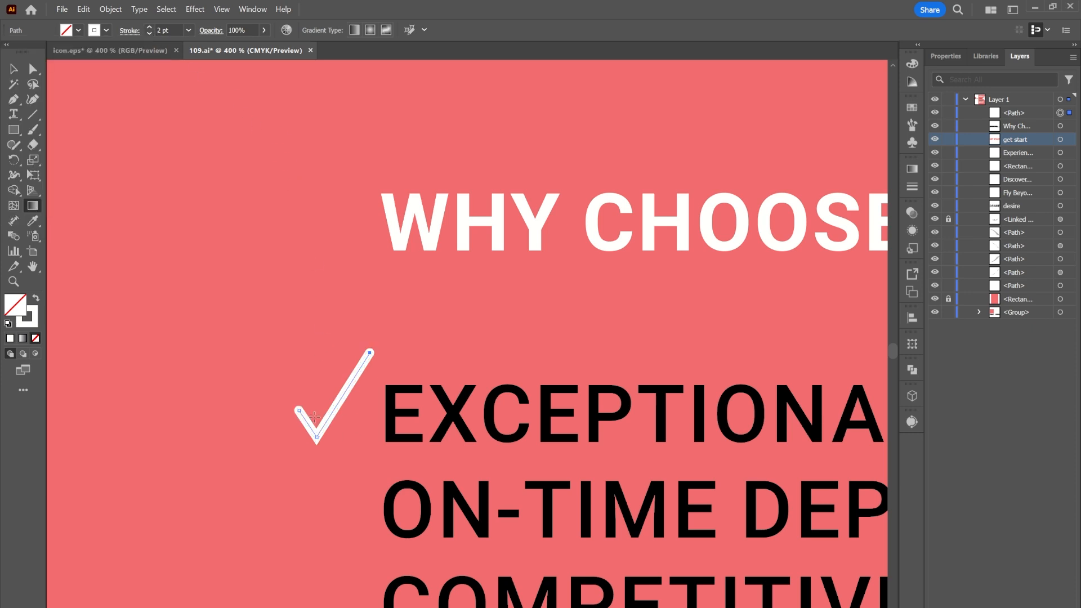
Duplicate the check mark beside the ON-TIME DEPARTURES AND ARRIVALS and COMPETITIVE PRICING WITH NO HIDDEN FEES lines.
{"action": "left_click", "coordinate": [14, 68]}
{"action": "scroll", "coordinate": [371, 426], "scroll_direction": "down", "scroll_amount": 3}
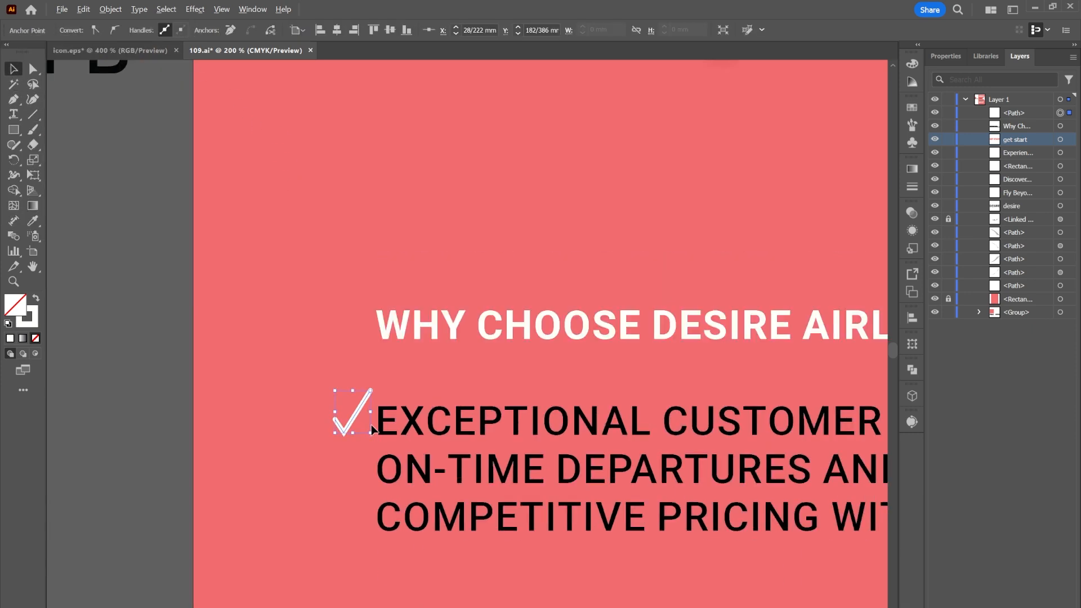
{"action": "scroll", "coordinate": [370, 427], "scroll_direction": "up", "scroll_amount": 2}
{"action": "left_click_drag", "start_coordinate": [356, 398], "coordinate": [355, 465]}
{"action": "mouse_move", "coordinate": [354, 425]}
{"action": "left_mouse_down"}
{"action": "mouse_move", "coordinate": [353, 478]}
{"action": "mouse_move", "coordinate": [362, 410]}
{"action": "left_mouse_up"}
{"action": "left_click", "coordinate": [363, 389]}
{"action": "key", "text": "Delete"}
{"action": "left_click_drag", "start_coordinate": [354, 479], "coordinate": [354, 551]}
{"action": "scroll", "coordinate": [506, 543], "scroll_direction": "down", "scroll_amount": 2}
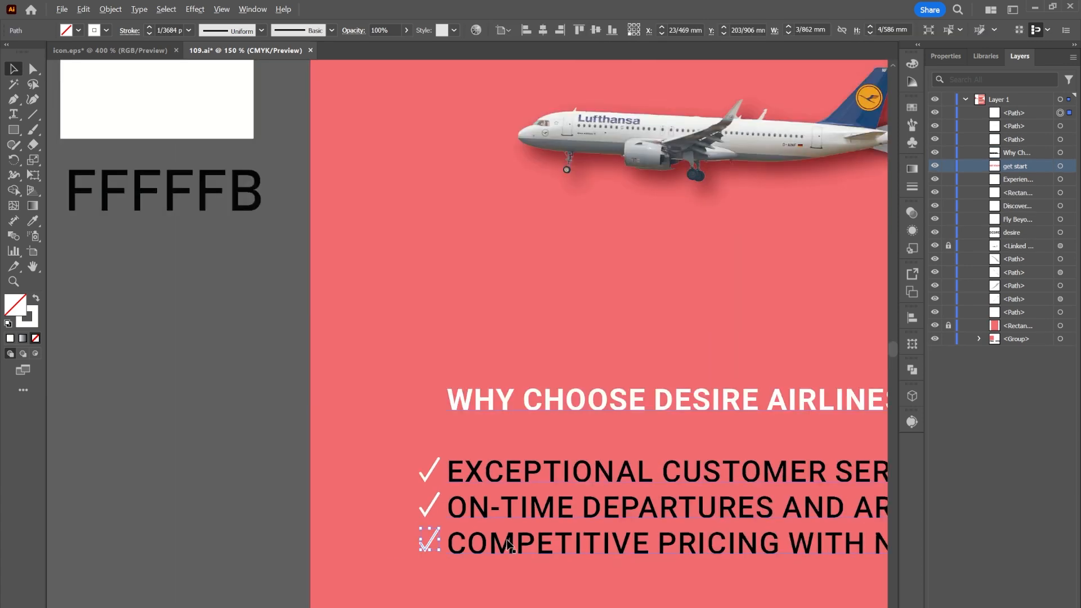
{"action": "scroll", "coordinate": [508, 544], "scroll_direction": "down", "scroll_amount": 3}
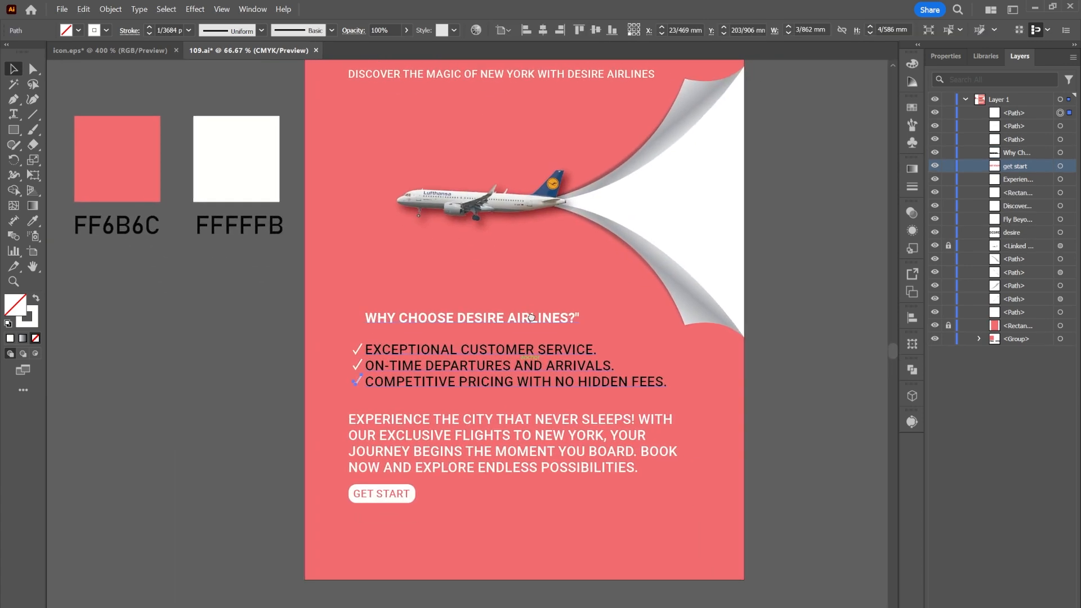
{"action": "left_click", "coordinate": [754, 448]}
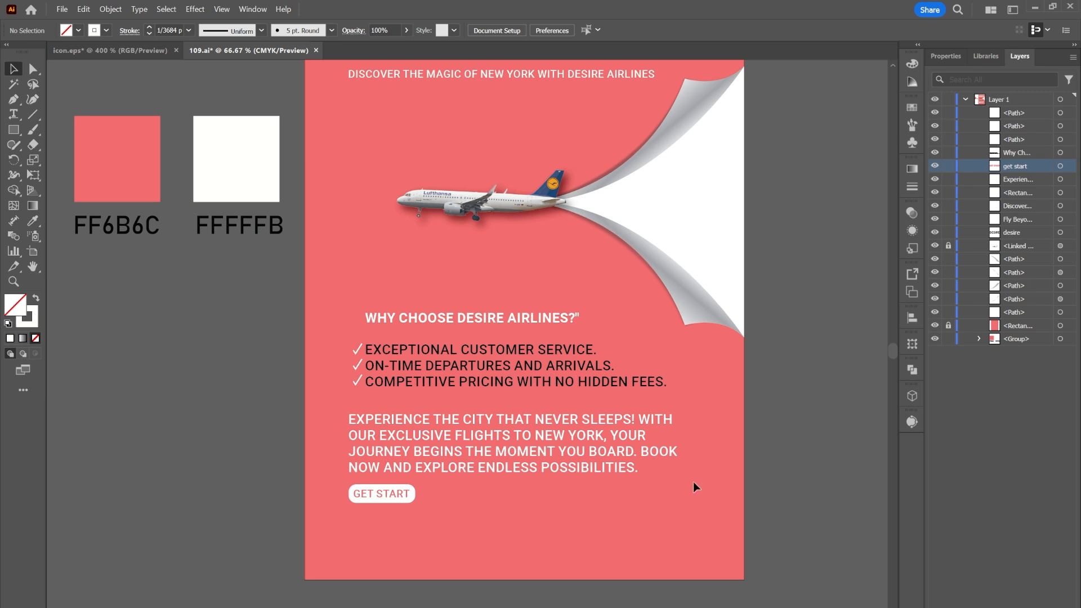
Copy the white phone, website and e-mail entries with their icons from icon.eps into 109.ai, near the poster's bottom right corner.
{"action": "left_click", "coordinate": [129, 50]}
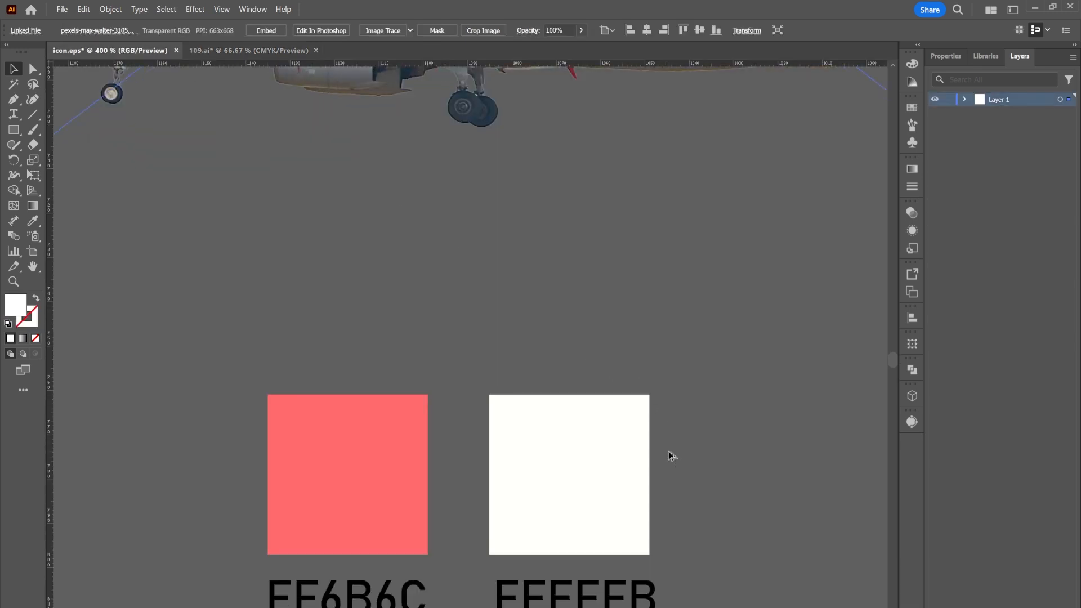
{"action": "scroll", "coordinate": [668, 452], "scroll_direction": "down", "scroll_amount": 3}
{"action": "left_click_drag", "start_coordinate": [745, 408], "coordinate": [75, 383]}
{"action": "scroll", "coordinate": [753, 283], "scroll_direction": "down", "scroll_amount": 2}
{"action": "left_click_drag", "start_coordinate": [794, 229], "coordinate": [239, 213]}
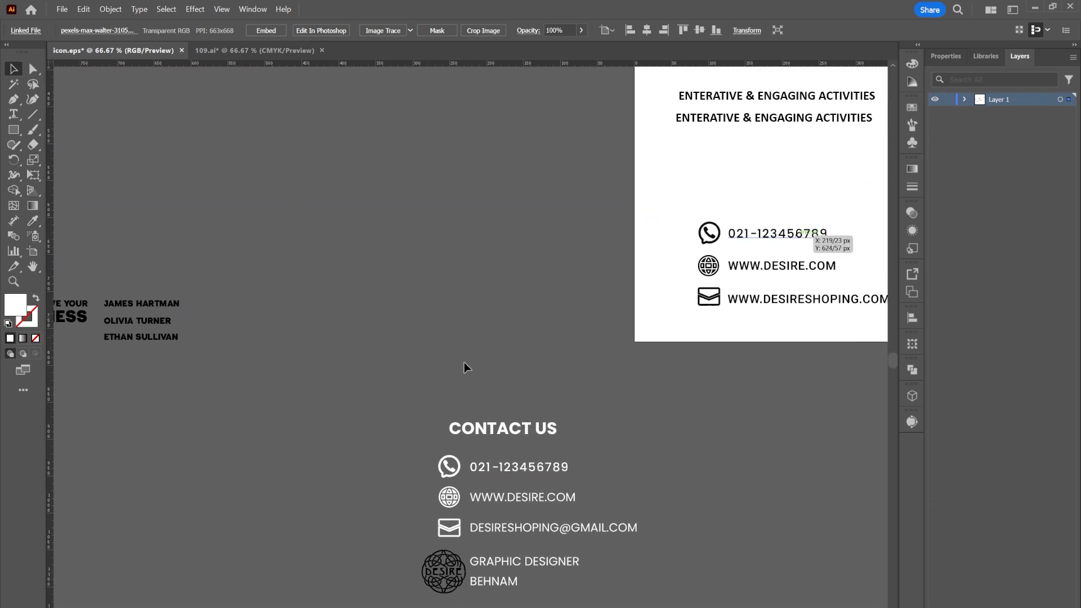
{"action": "left_click", "coordinate": [436, 532]}
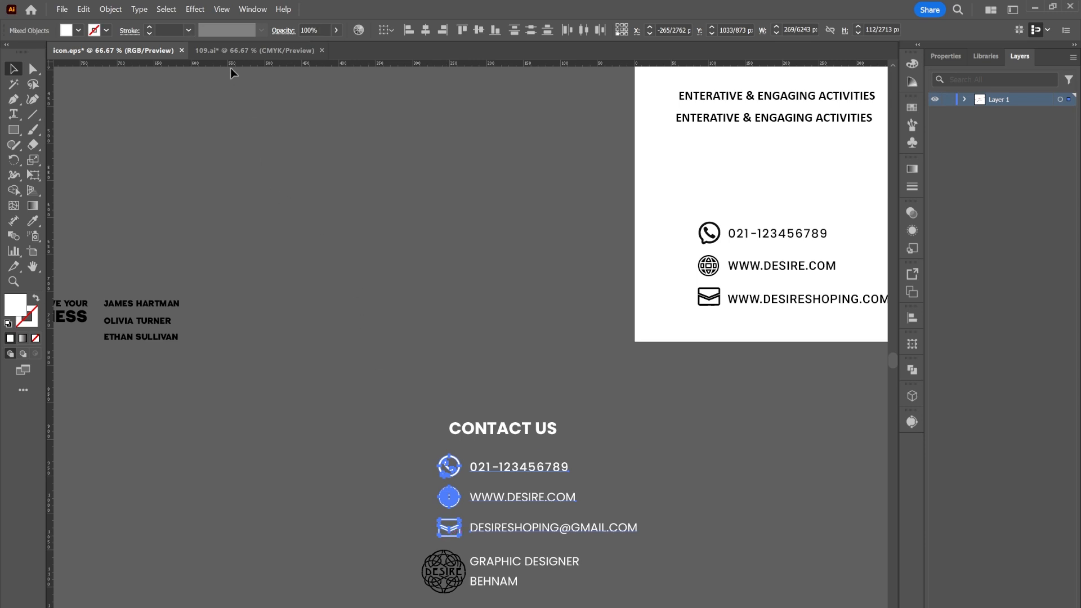
{"action": "left_click", "coordinate": [230, 52]}
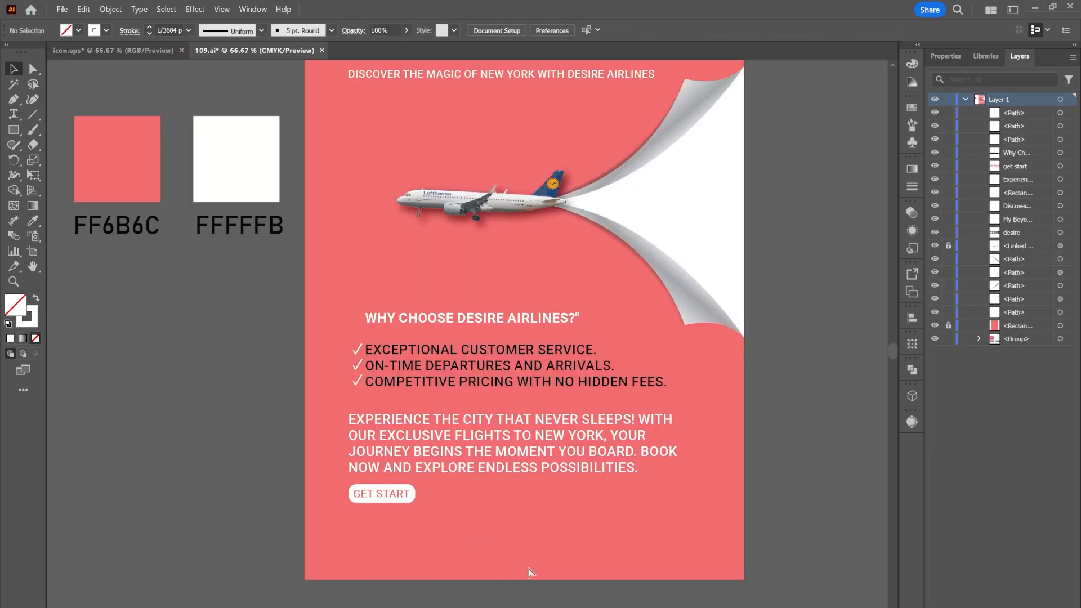
{"action": "key", "text": "ctrl+v"}
{"action": "left_click_drag", "start_coordinate": [408, 377], "coordinate": [628, 580]}
{"action": "left_click", "coordinate": [759, 529]}
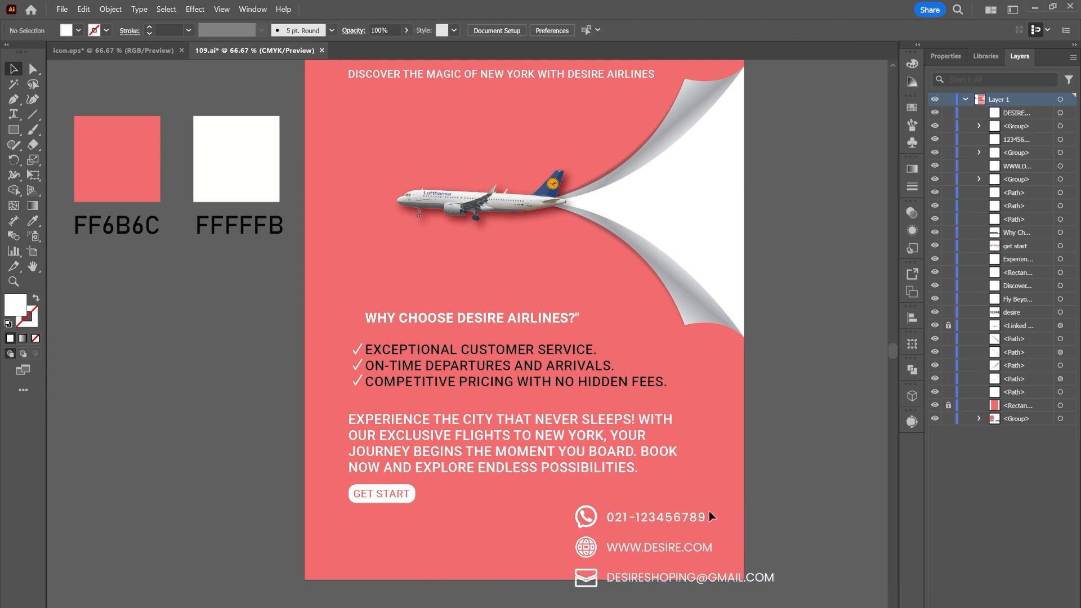
Move the phone entry to the poster's bottom left corner and scale all contact entries down together to about 164 mm wide.
{"action": "left_click", "coordinate": [589, 518]}
{"action": "left_click_drag", "start_coordinate": [590, 518], "coordinate": [342, 556]}
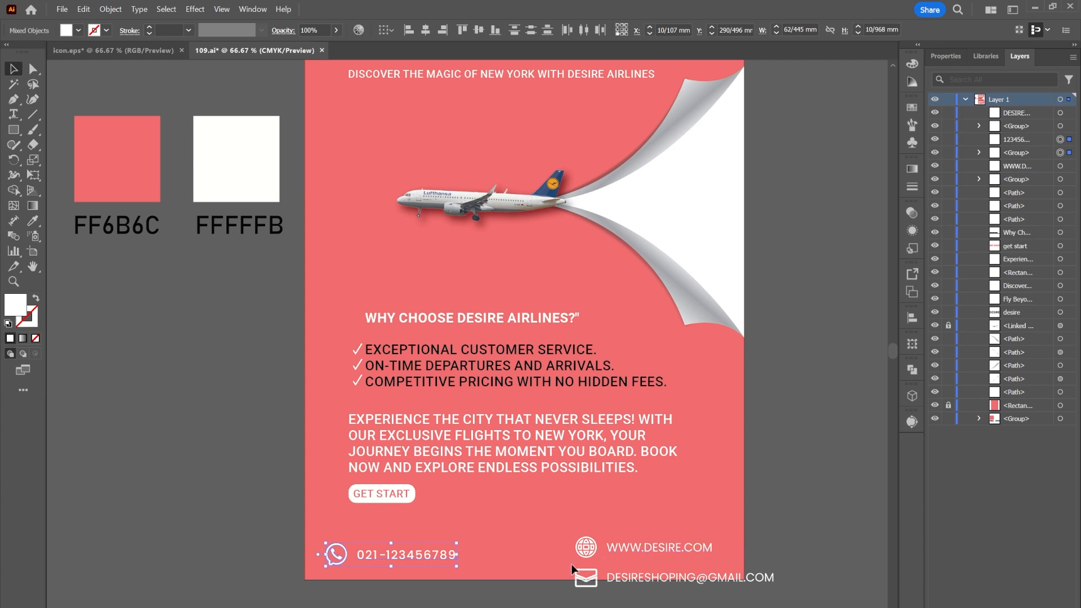
{"action": "left_click_drag", "start_coordinate": [359, 596], "coordinate": [671, 570]}
{"action": "key", "text": "ctrl+z"}
{"action": "left_click_drag", "start_coordinate": [304, 583], "coordinate": [671, 565]}
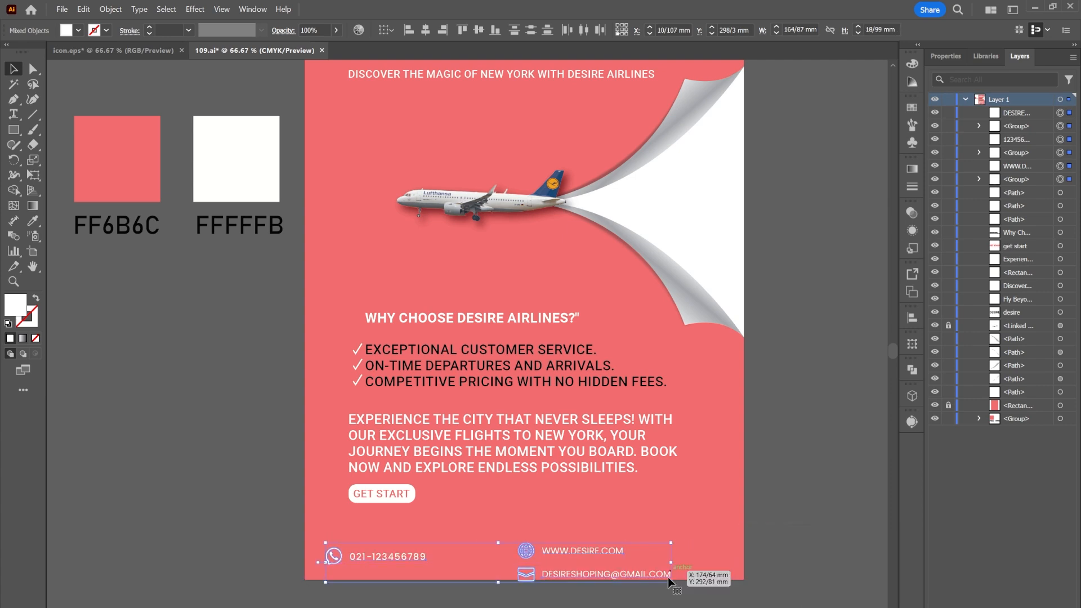
Arrange the contact entries in one row along the poster's bottom edge: phone, e-mail in the middle, website at the right.
{"action": "key", "text": "ctrl+shift+a"}
{"action": "left_click", "coordinate": [517, 553]}
{"action": "left_click_drag", "start_coordinate": [517, 553], "coordinate": [685, 558]}
{"action": "left_click", "coordinate": [526, 575]}
{"action": "left_click_drag", "start_coordinate": [526, 575], "coordinate": [459, 557]}
{"action": "left_click_drag", "start_coordinate": [695, 556], "coordinate": [633, 555]}
{"action": "scroll", "coordinate": [621, 577], "scroll_direction": "up", "scroll_amount": 1}
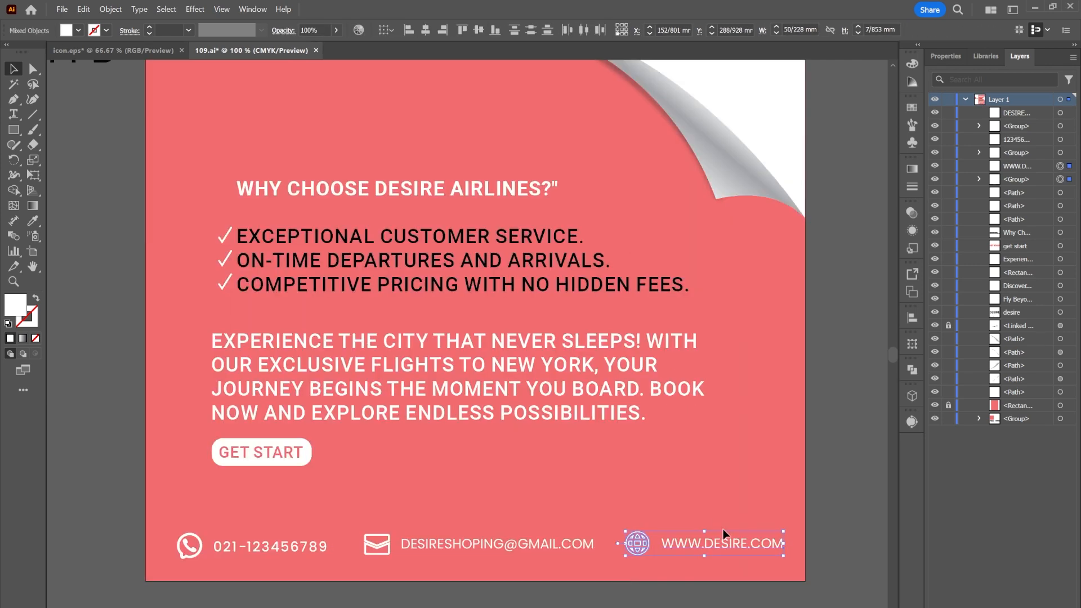
{"action": "left_click", "coordinate": [656, 579]}
Vertically center-align the three contact icons with each other, and the three contact texts with each other.
{"action": "left_click", "coordinate": [638, 544]}
{"action": "left_click", "coordinate": [382, 548], "text": "shift"}
{"action": "left_click", "coordinate": [189, 546], "text": "shift"}
{"action": "left_click", "coordinate": [595, 32]}
{"action": "left_click", "coordinate": [779, 549]}
{"action": "left_click", "coordinate": [603, 548], "text": "shift"}
{"action": "left_click", "coordinate": [289, 549], "text": "shift"}
{"action": "left_click", "coordinate": [818, 30]}
{"action": "left_click", "coordinate": [791, 67]}
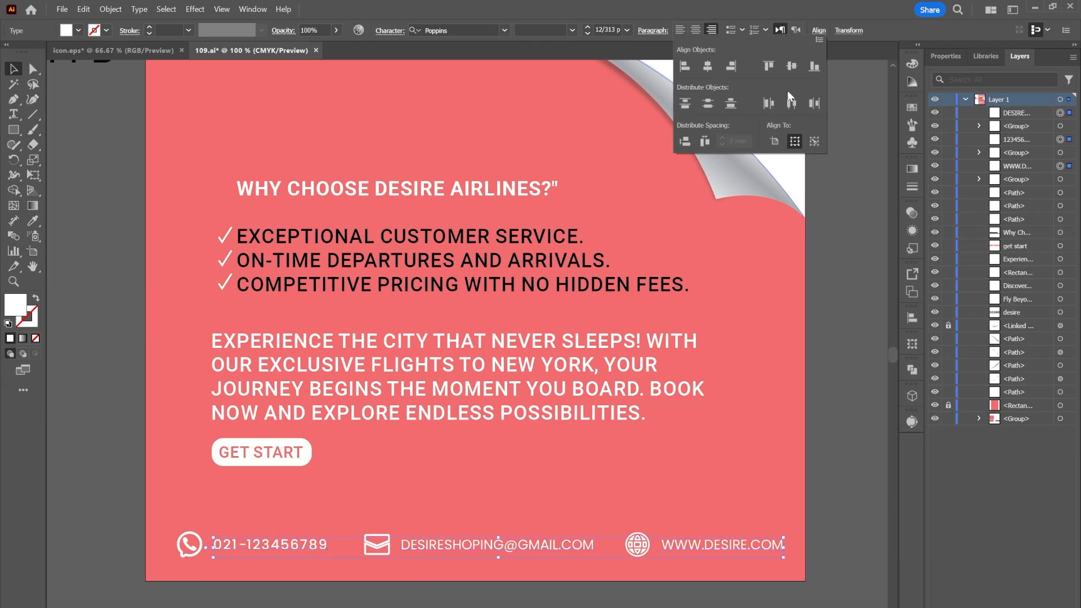
{"action": "left_click", "coordinate": [789, 487]}
{"action": "left_click", "coordinate": [788, 485]}
Delete the group of FF6B6C and FFFFFB color swatches beside the poster.
{"action": "scroll", "coordinate": [657, 425], "scroll_direction": "down", "scroll_amount": 2}
{"action": "left_click_drag", "start_coordinate": [629, 275], "coordinate": [540, 362]}
{"action": "left_click", "coordinate": [181, 329]}
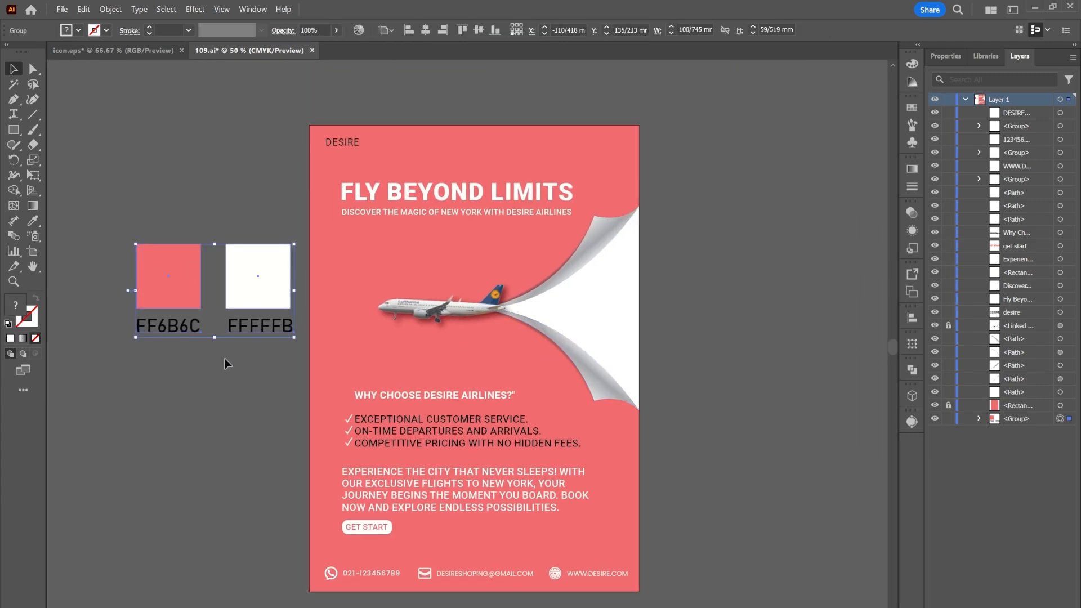
{"action": "key", "text": "Delete"}
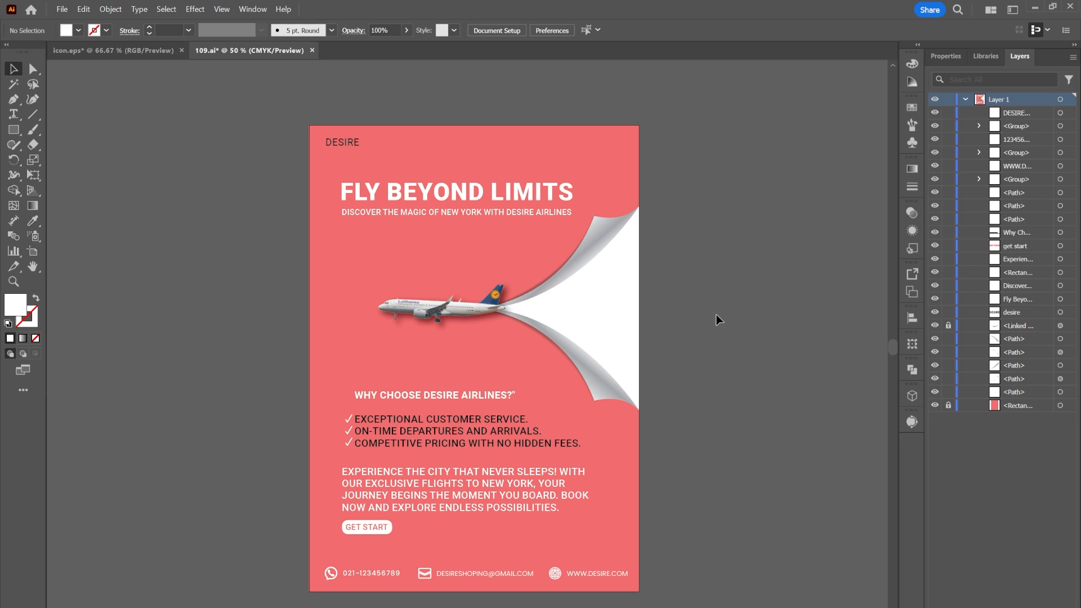
{"action": "left_click_drag", "start_coordinate": [716, 314], "coordinate": [646, 310]}
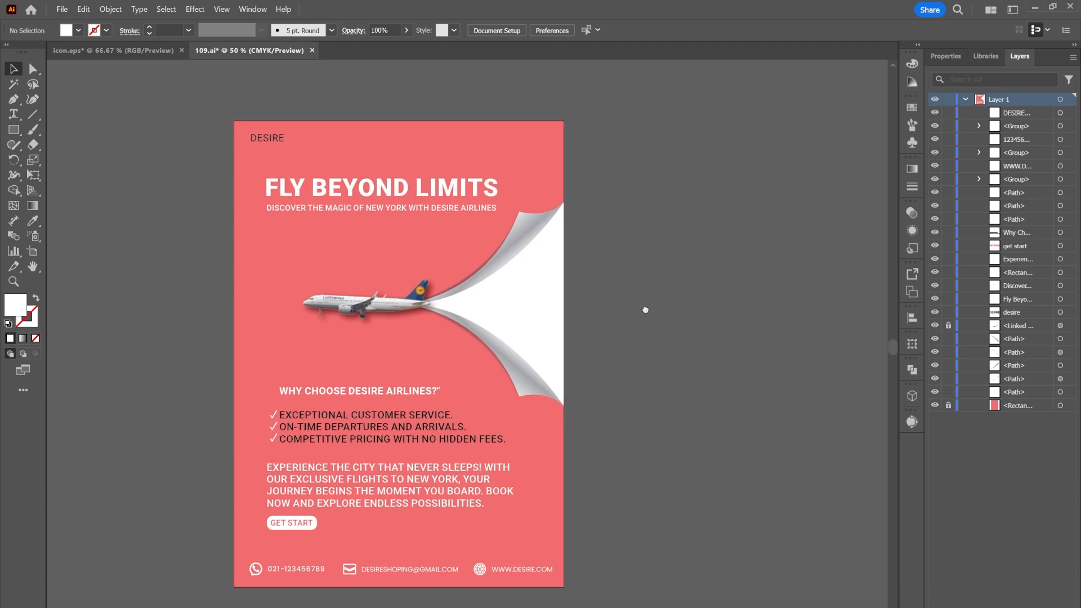
{"action": "left_click", "coordinate": [539, 299]}
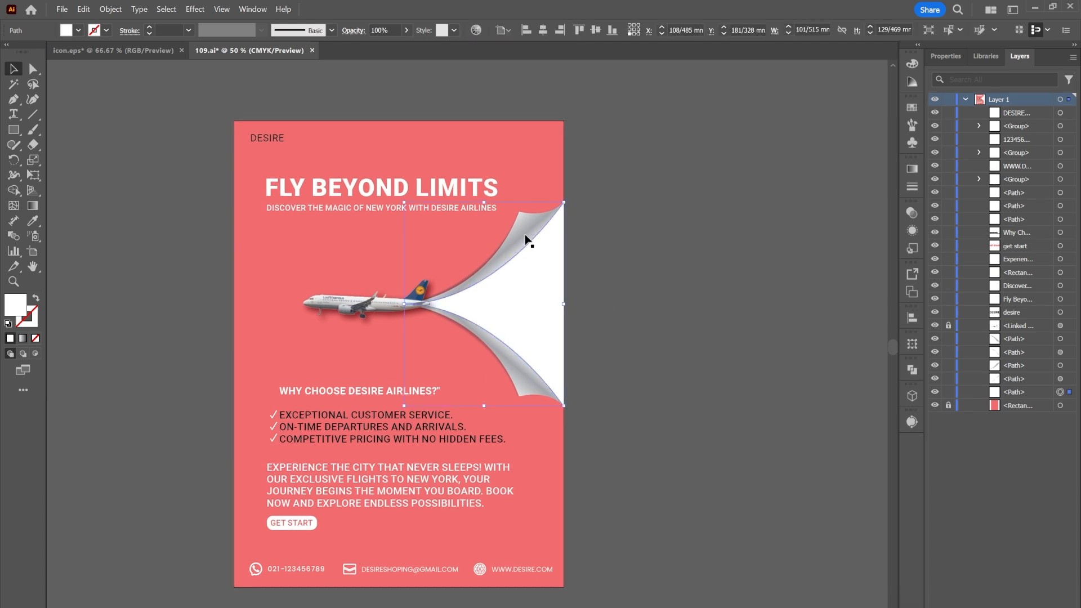
{"action": "left_click", "coordinate": [613, 322]}
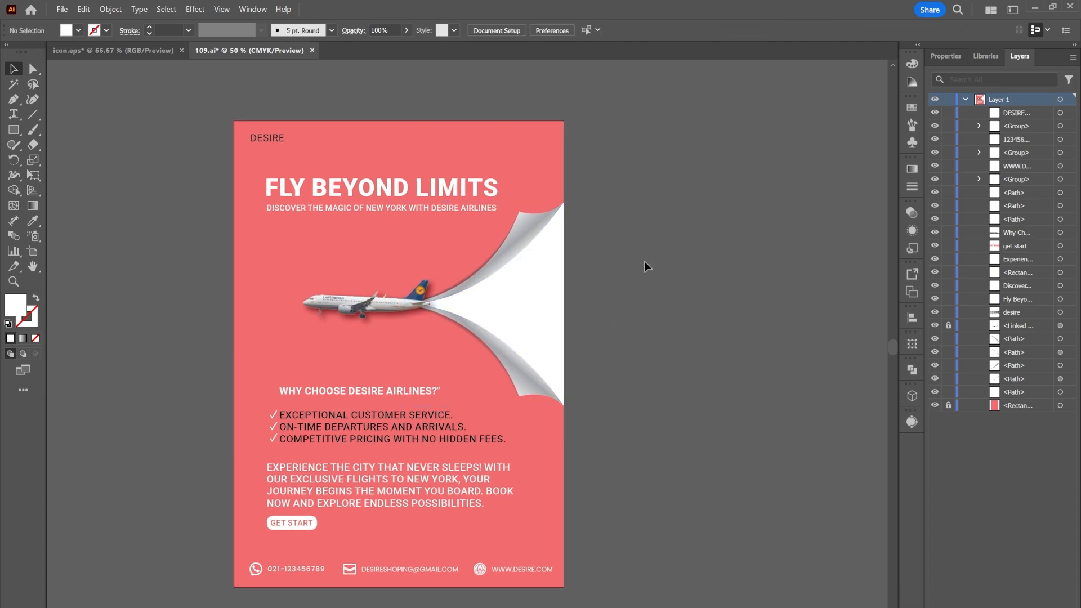
Place the image pexels-mikel-1239162.jpg about 197 mm wide over the white torn area of the poster.
{"action": "left_click", "coordinate": [62, 9]}
{"action": "left_click", "coordinate": [99, 252]}
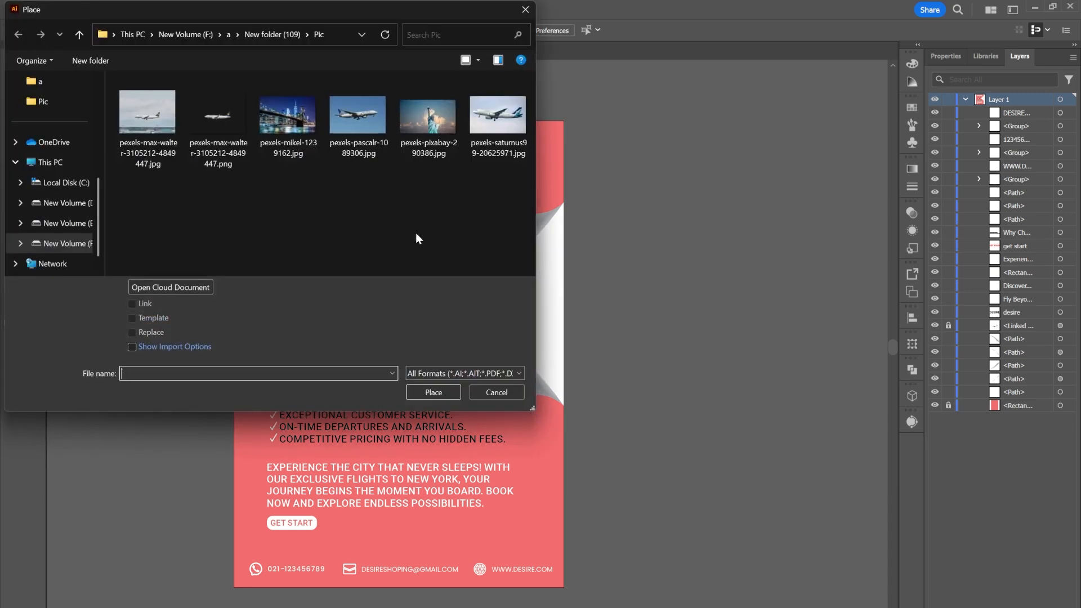
{"action": "double_click", "coordinate": [294, 135]}
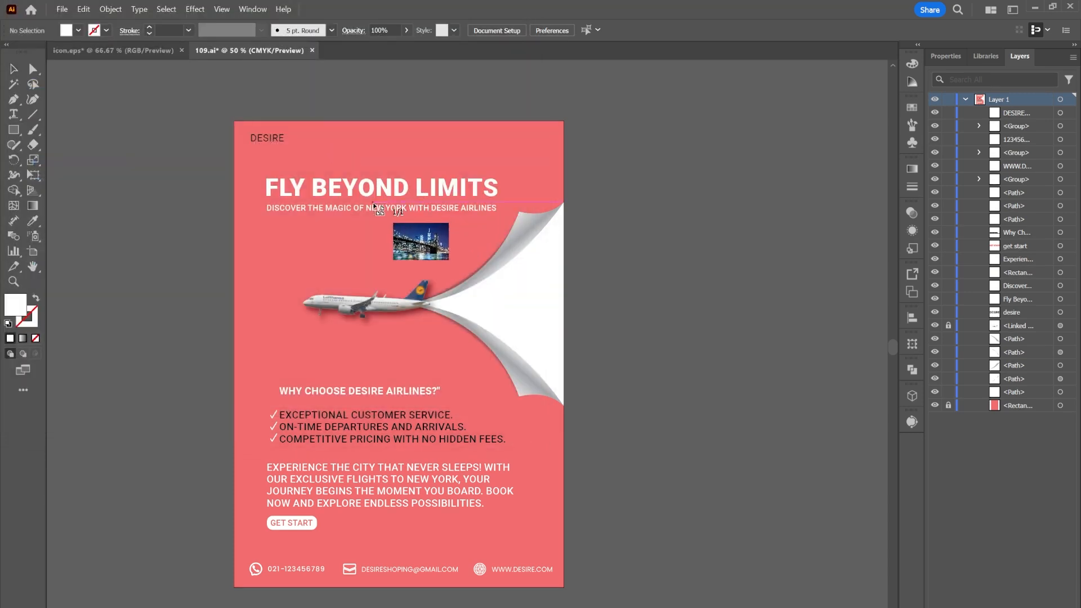
{"action": "left_click_drag", "start_coordinate": [365, 203], "coordinate": [674, 418]}
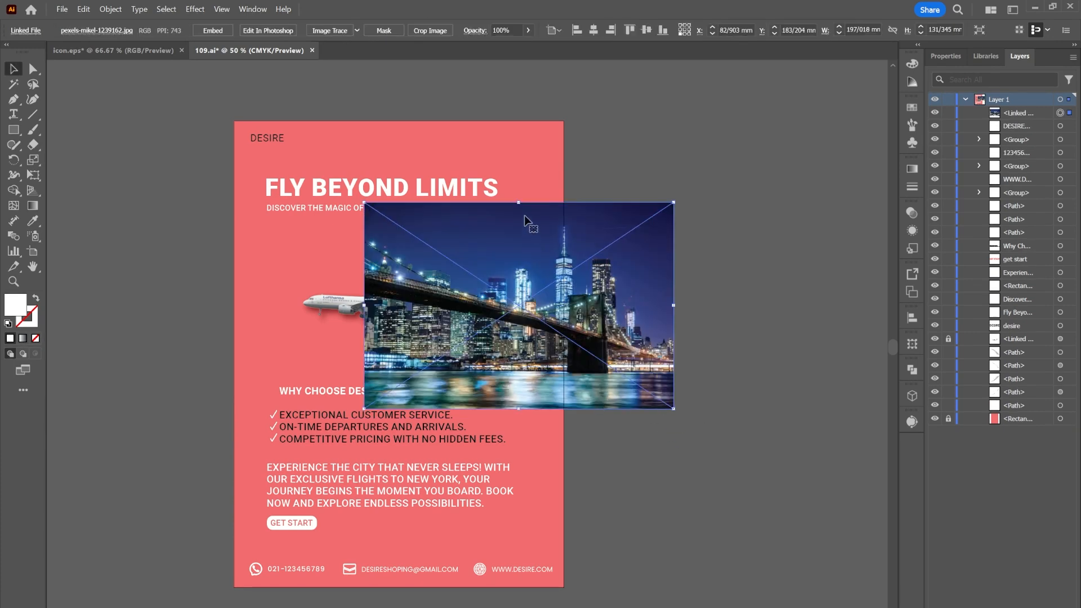
{"action": "left_click_drag", "start_coordinate": [595, 254], "coordinate": [528, 276]}
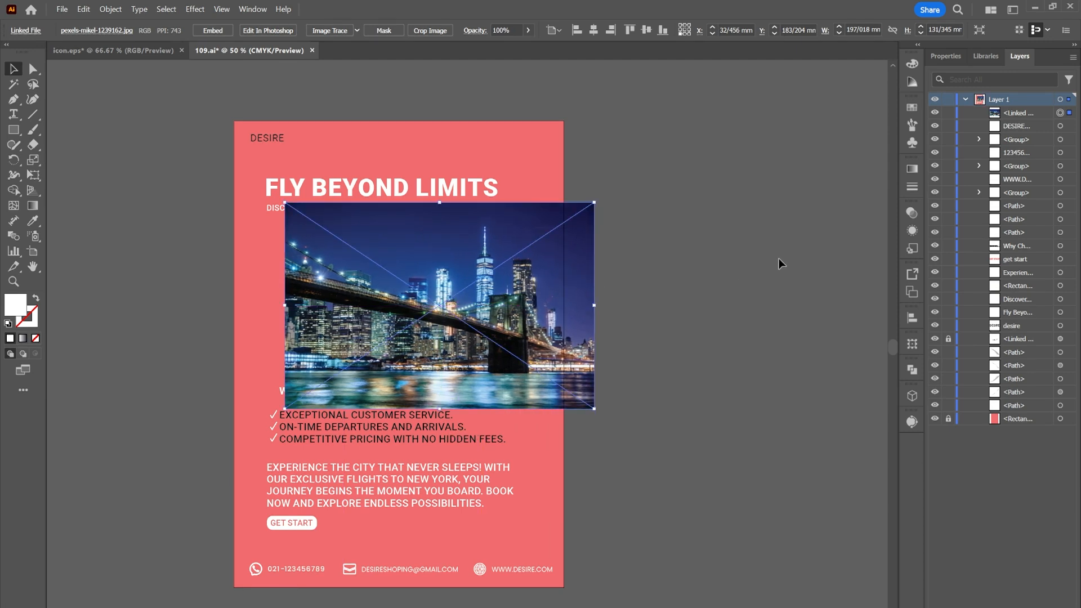
Move the skyline photo directly below the white tear shape in the stacking order and clip it with that shape.
{"action": "left_click_drag", "start_coordinate": [1020, 116], "coordinate": [1026, 410]}
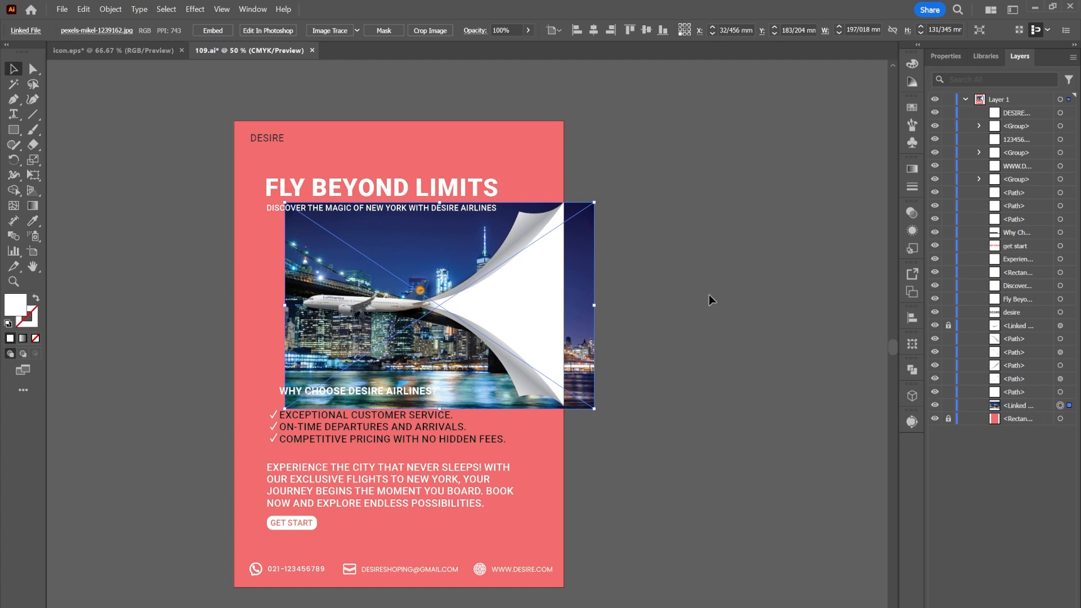
{"action": "left_click", "coordinate": [538, 291], "text": "shift"}
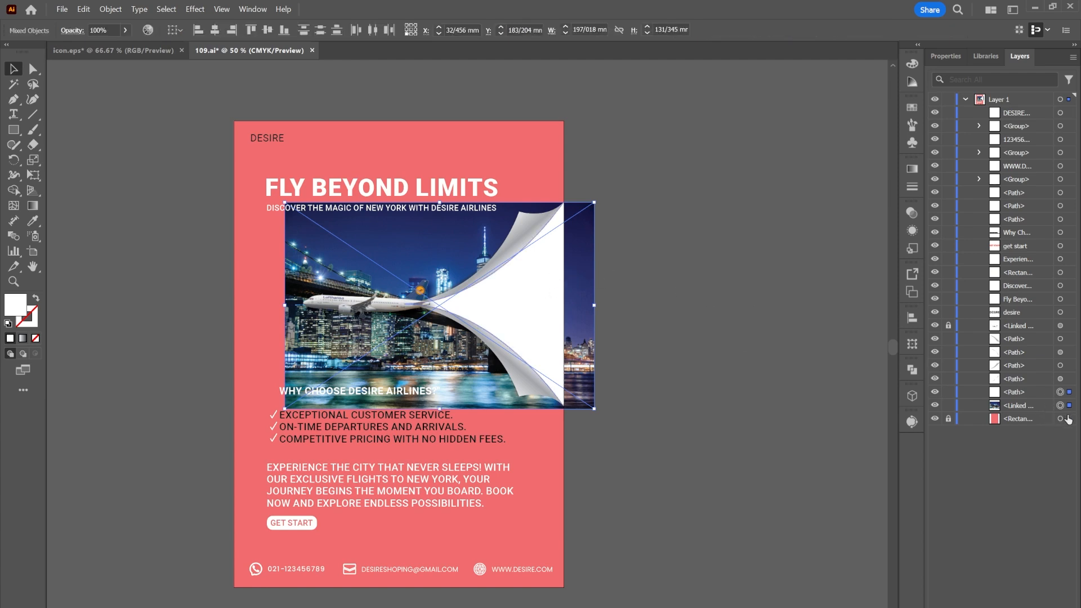
{"action": "right_click", "coordinate": [588, 311]}
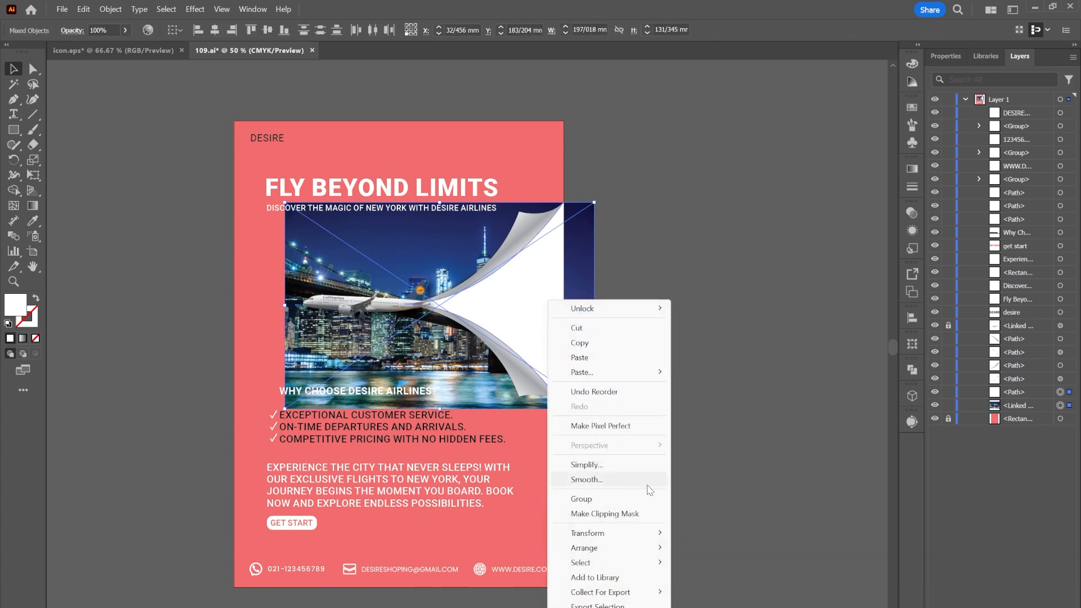
{"action": "left_click", "coordinate": [625, 514]}
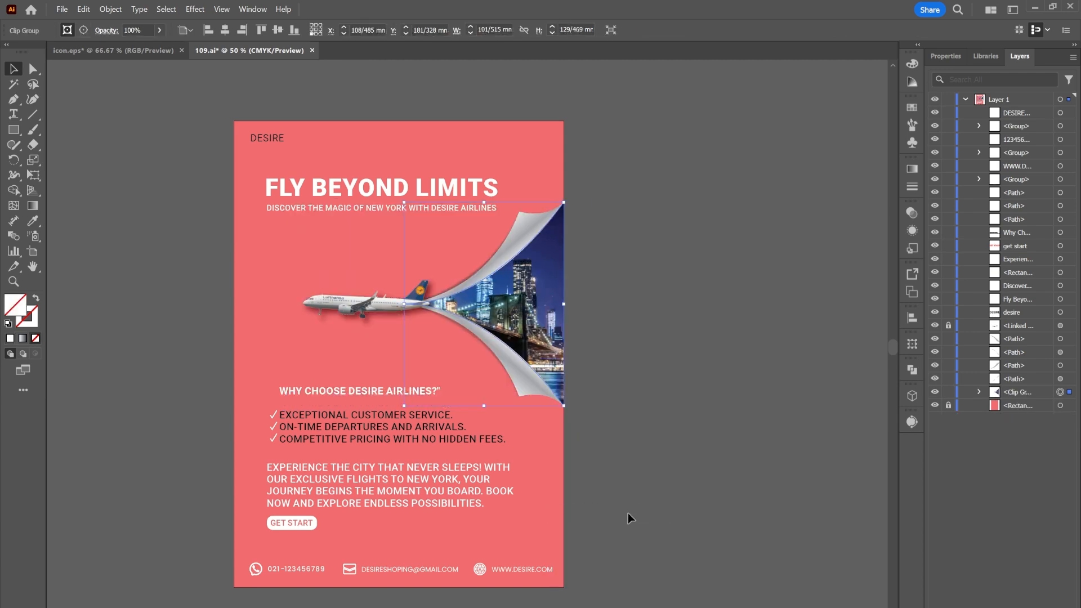
{"action": "left_click", "coordinate": [673, 294]}
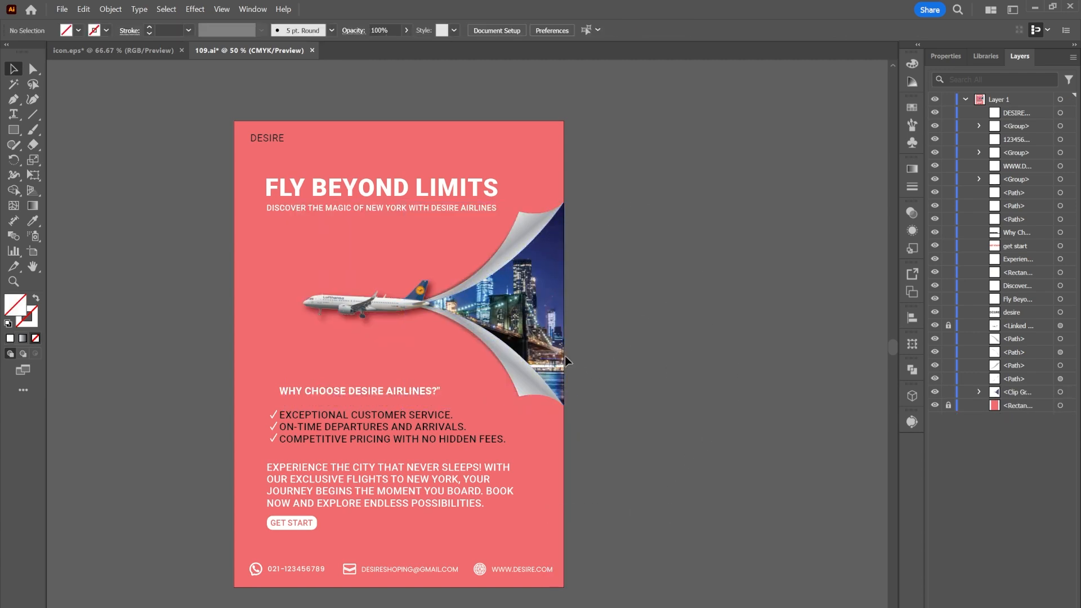
Try shifting the skyline photo slightly to the right inside its clipping mask.
{"action": "scroll", "coordinate": [491, 306], "scroll_direction": "up", "scroll_amount": 1}
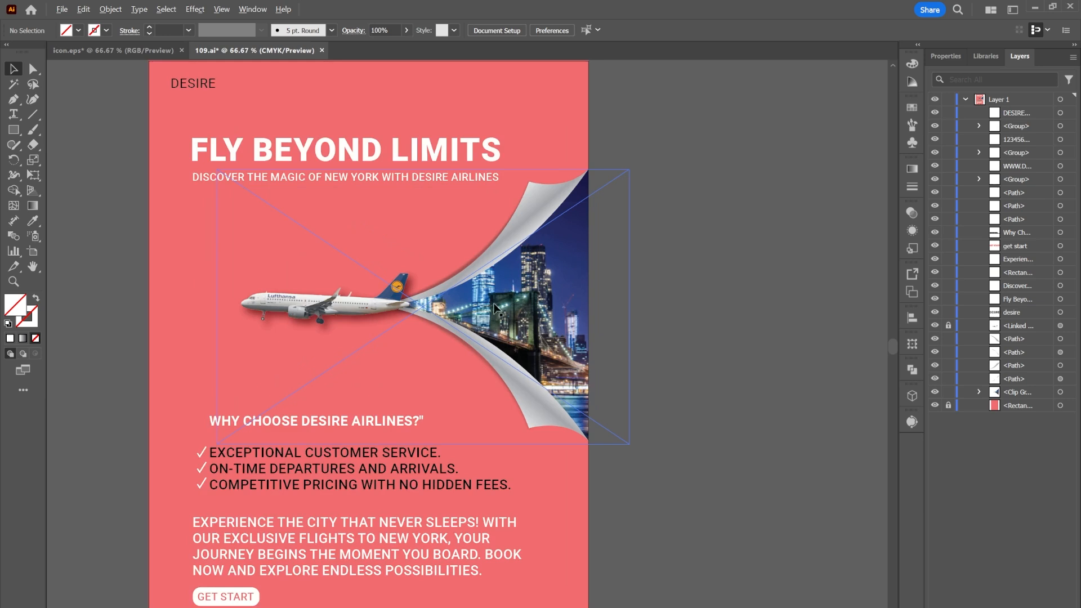
{"action": "double_click", "coordinate": [553, 289]}
{"action": "left_click_drag", "start_coordinate": [553, 290], "coordinate": [580, 291]}
{"action": "left_click", "coordinate": [679, 278]}
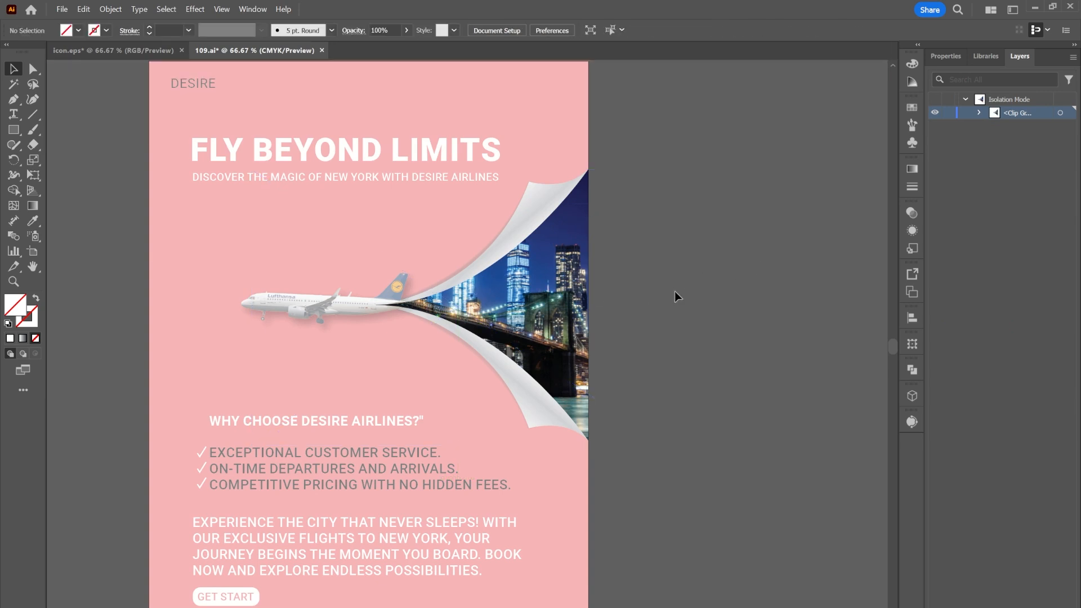
{"action": "double_click", "coordinate": [675, 292]}
{"action": "scroll", "coordinate": [523, 358], "scroll_direction": "down", "scroll_amount": 1}
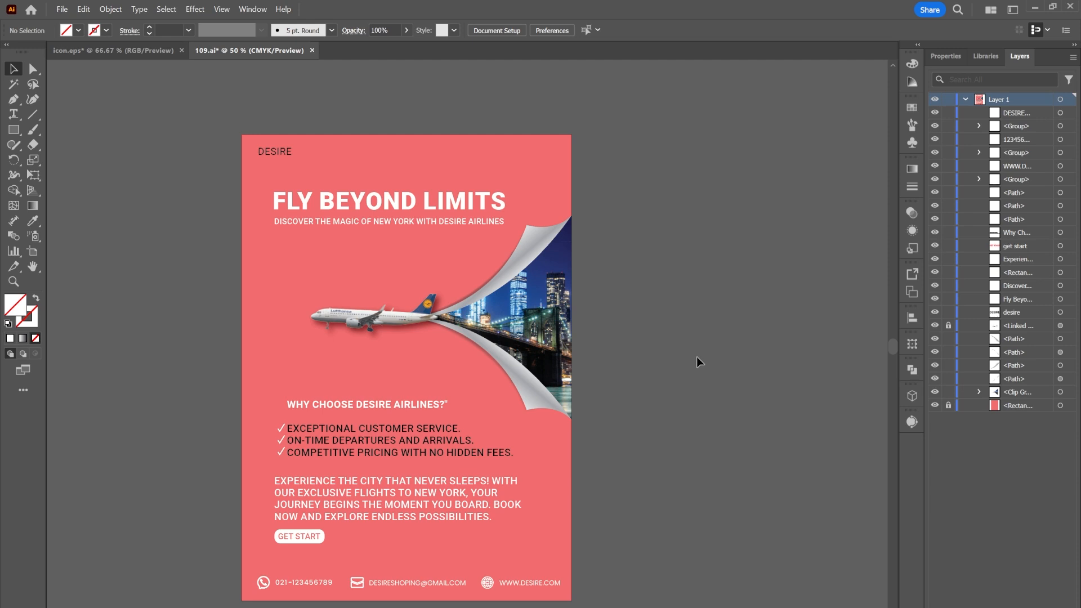
{"action": "left_click_drag", "start_coordinate": [697, 356], "coordinate": [640, 357]}
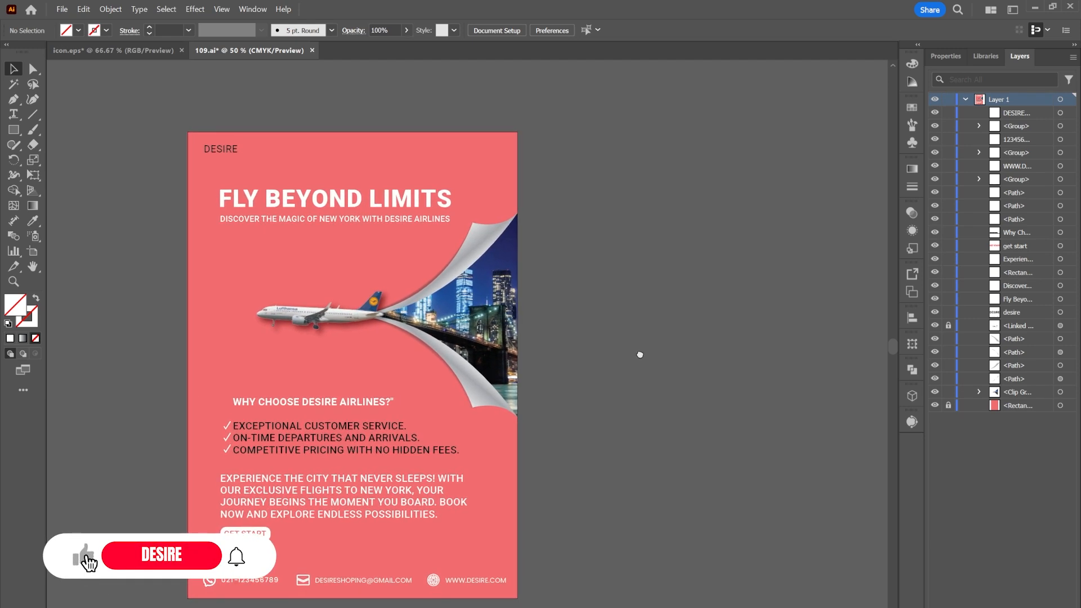
{"action": "left_click", "coordinate": [476, 249]}
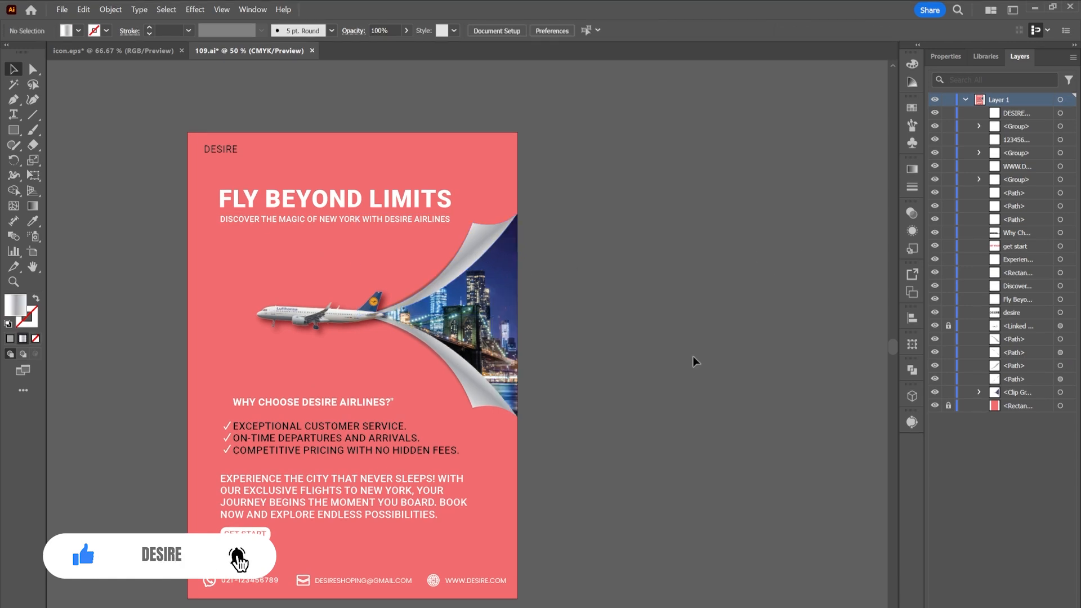
{"action": "mouse_move", "coordinate": [654, 353]}
{"action": "left_mouse_down"}
{"action": "mouse_move", "coordinate": [697, 342]}
{"action": "mouse_move", "coordinate": [653, 337]}
{"action": "left_mouse_up"}
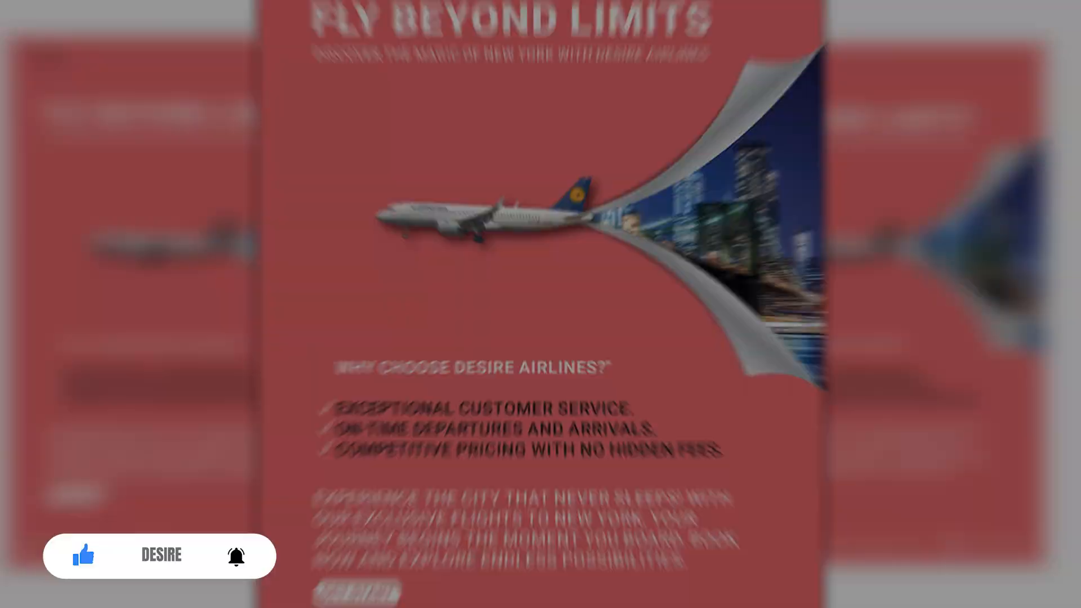